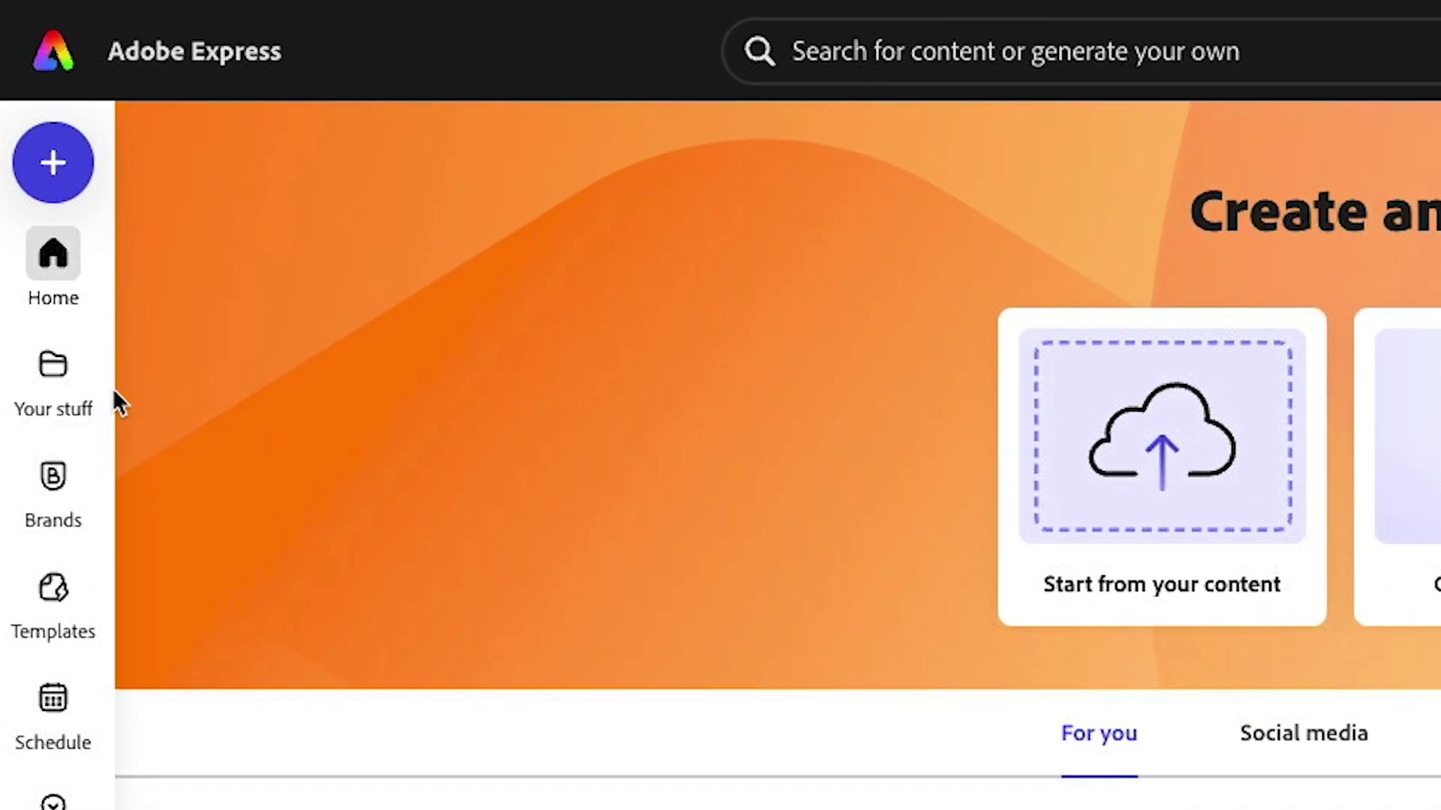
- Open the Mocha Mousse stylescape template from the Mocha Mousse library in Your stuff > Libraries
mouse_move(45, 393)
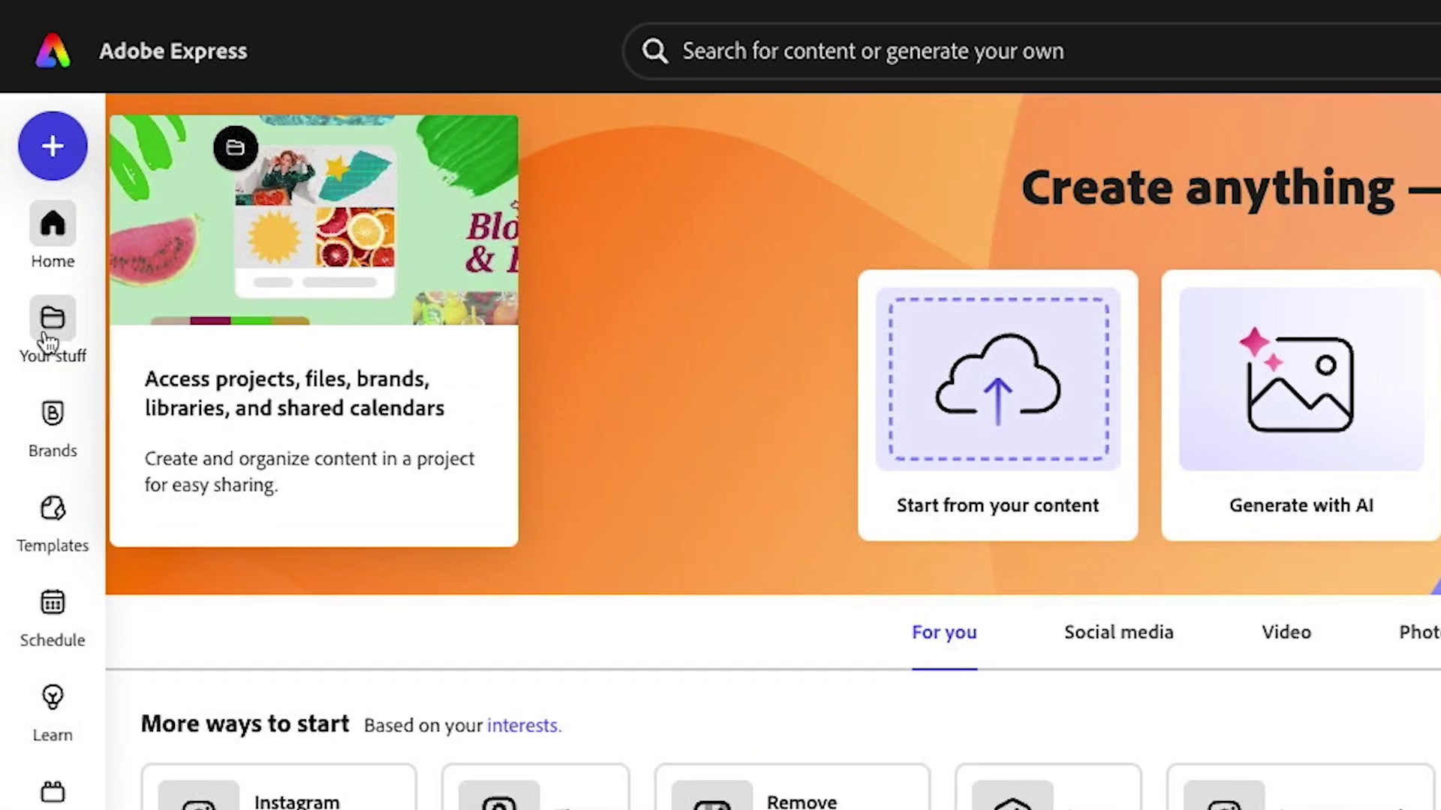
left_click(48, 324)
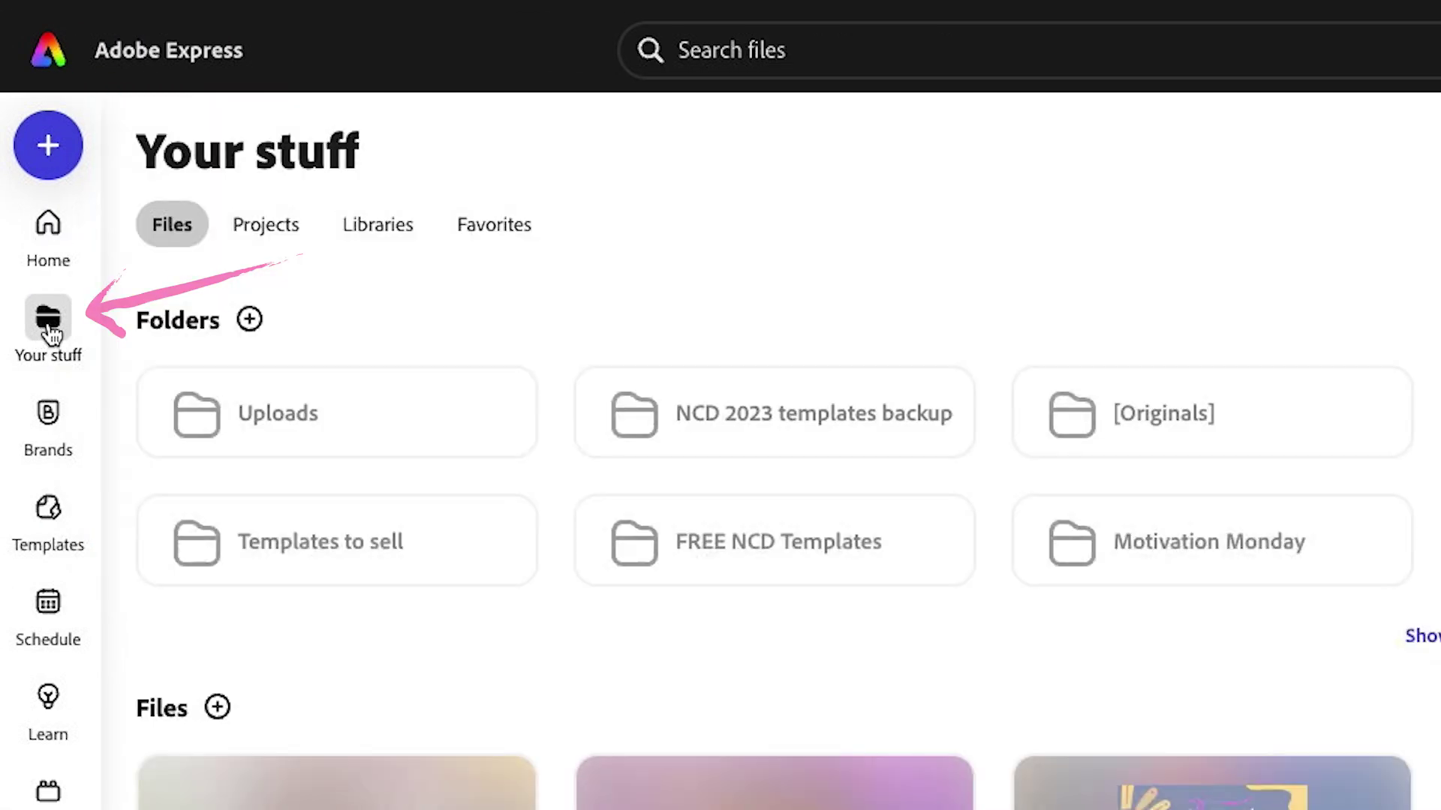
left_click(403, 282)
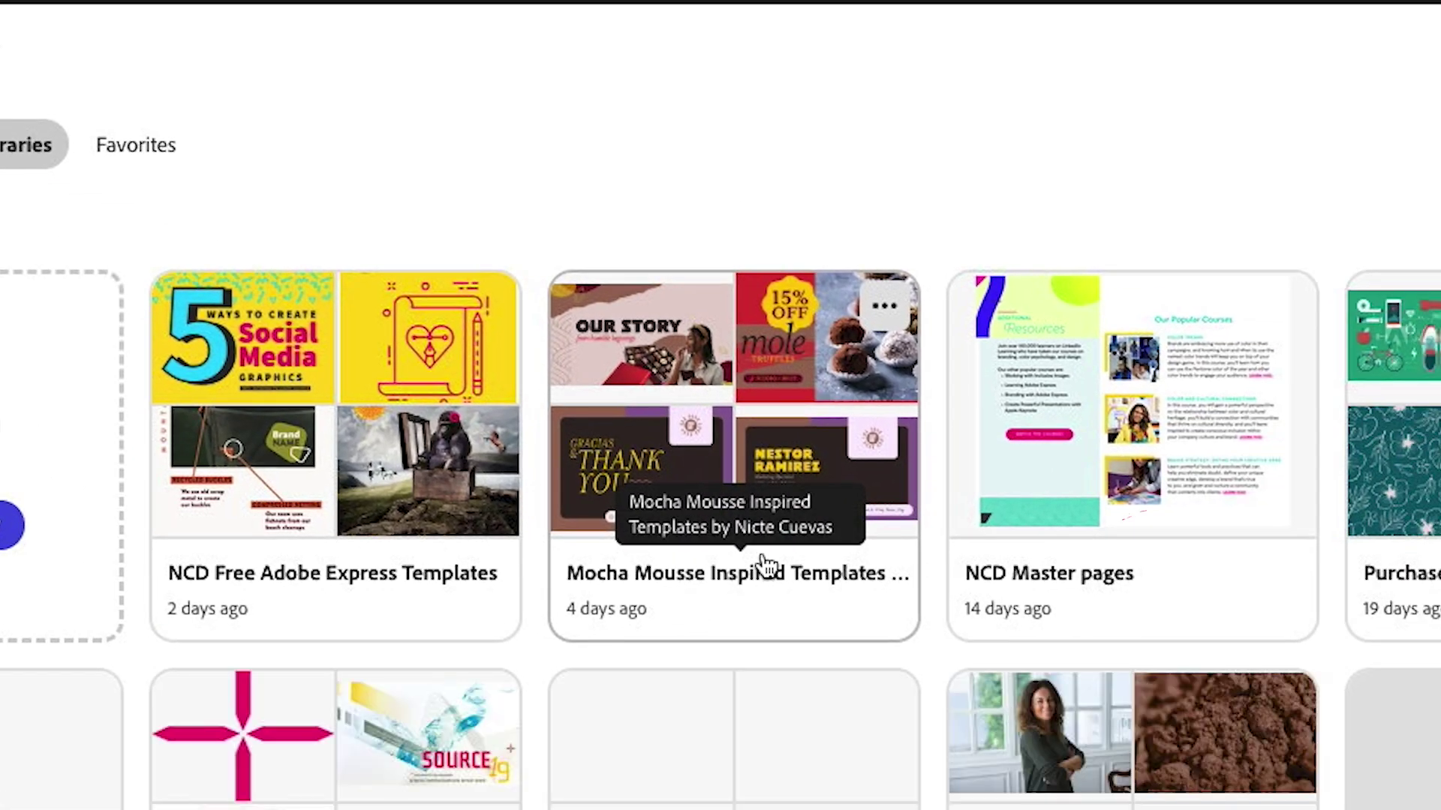
left_click(1116, 677)
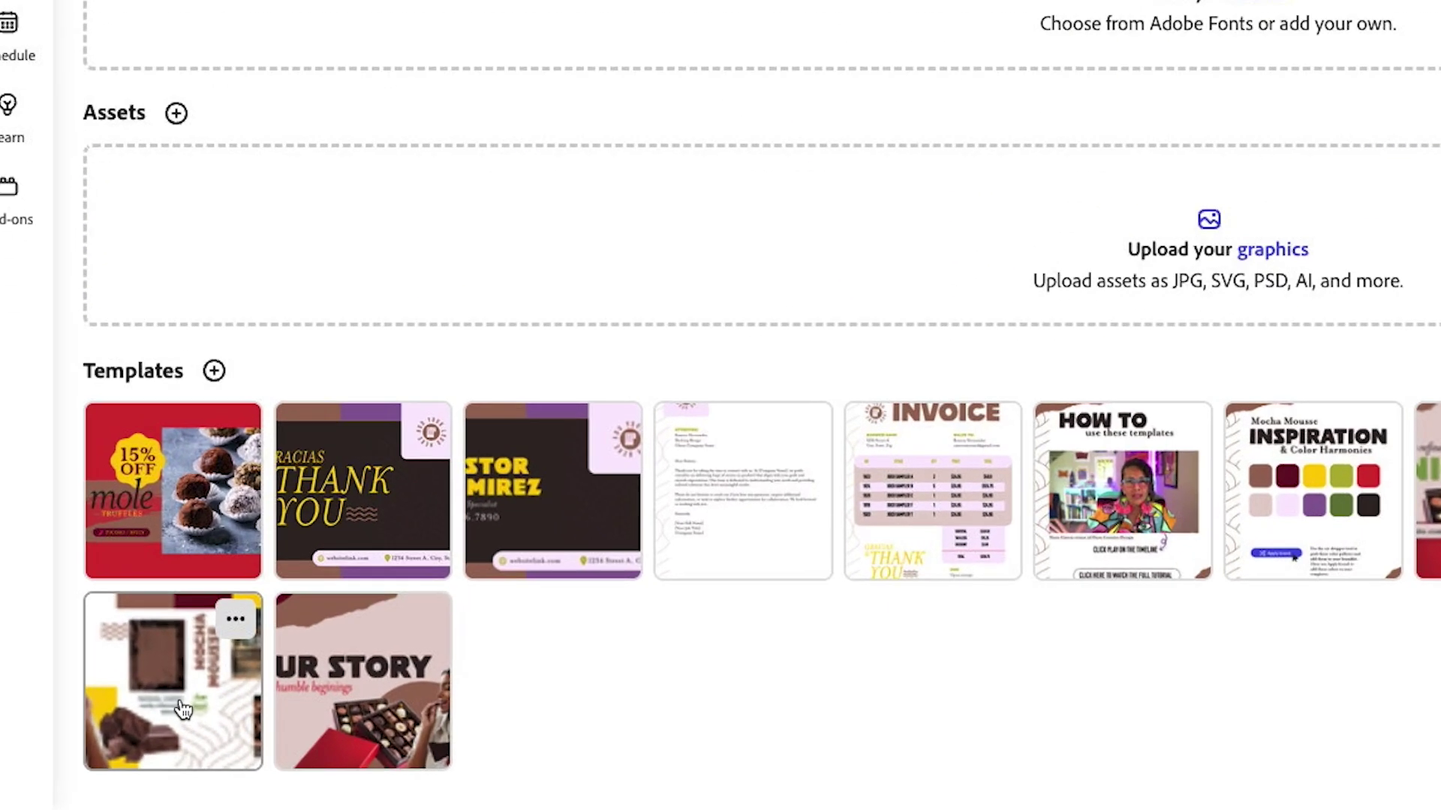
left_click(184, 698)
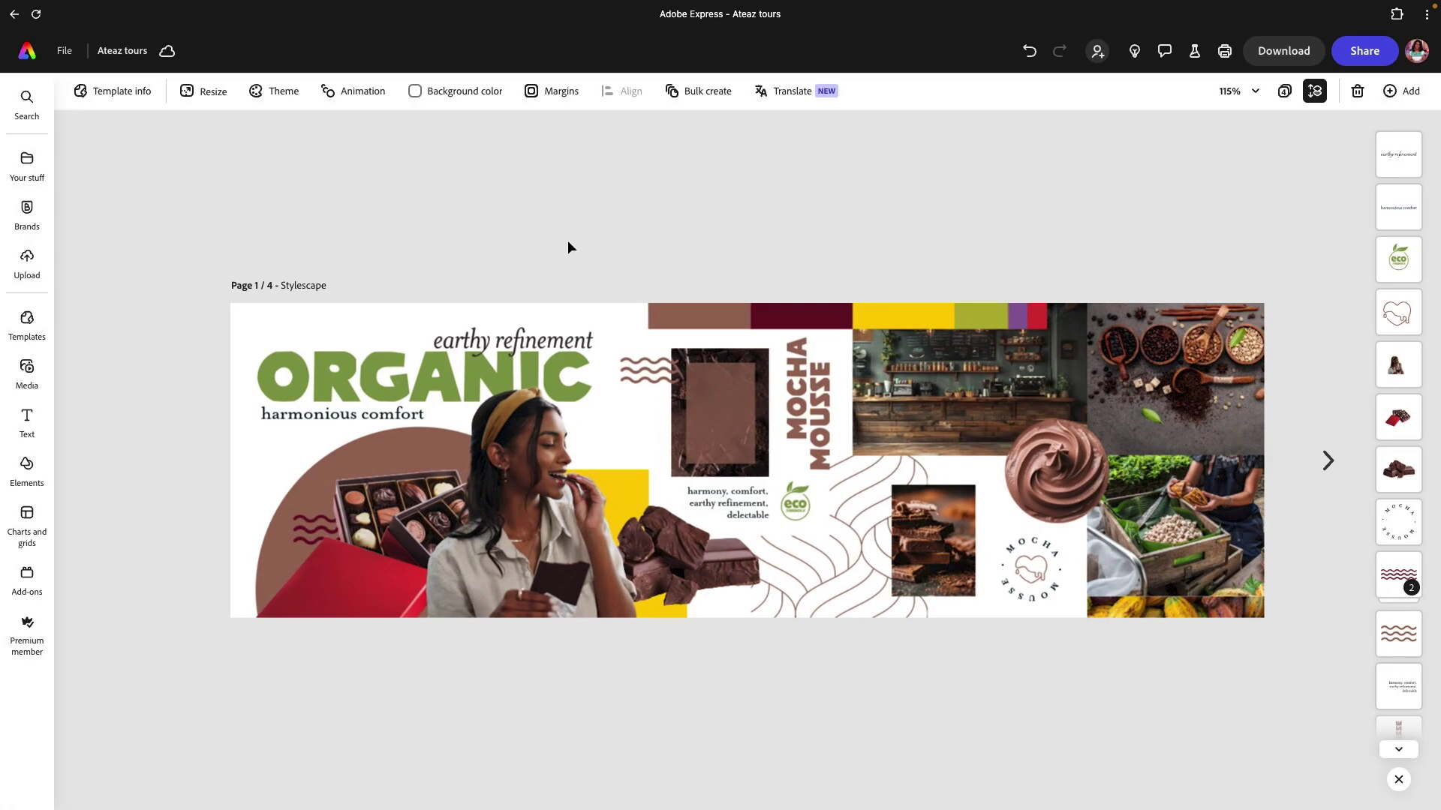
left_click(124, 50)
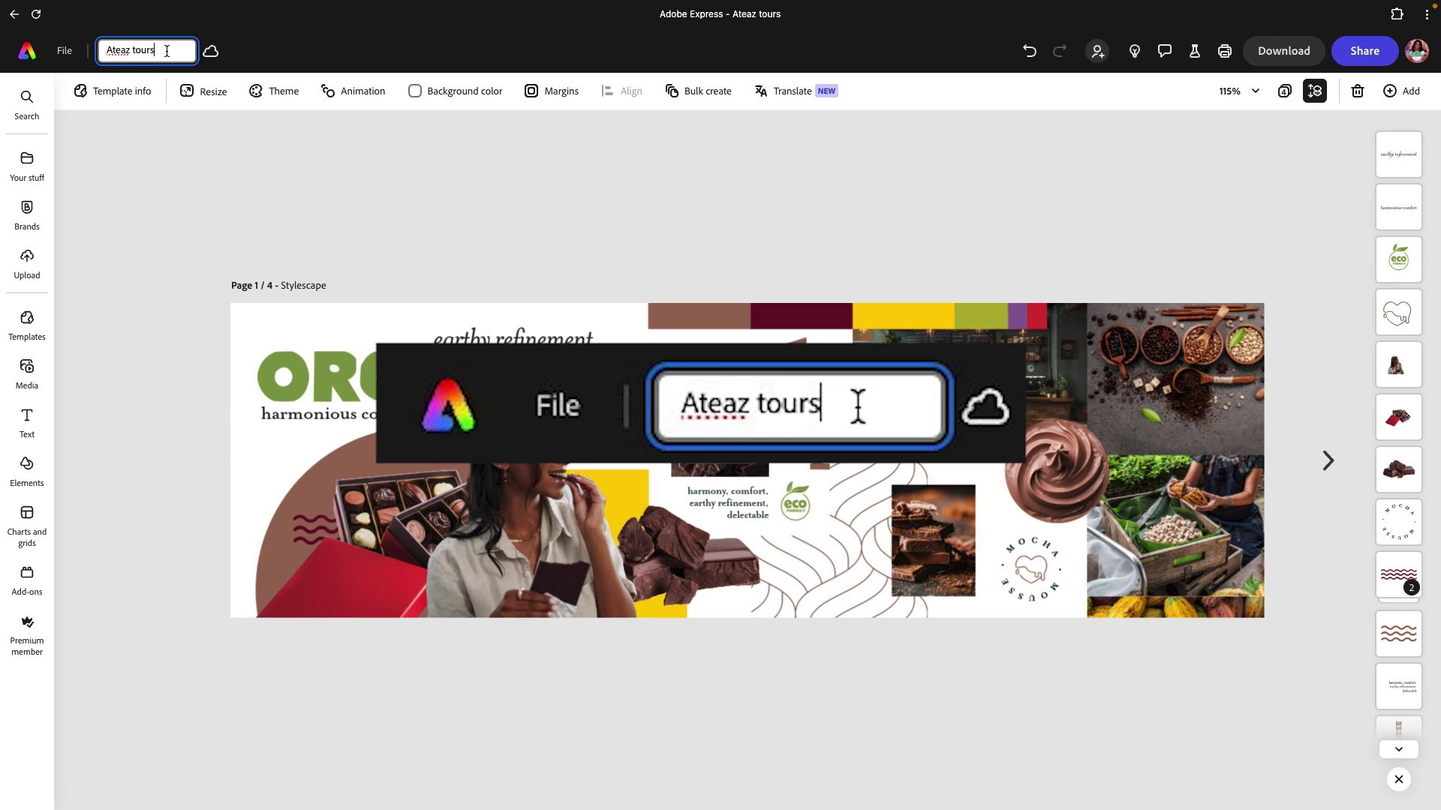
left_click(571, 254)
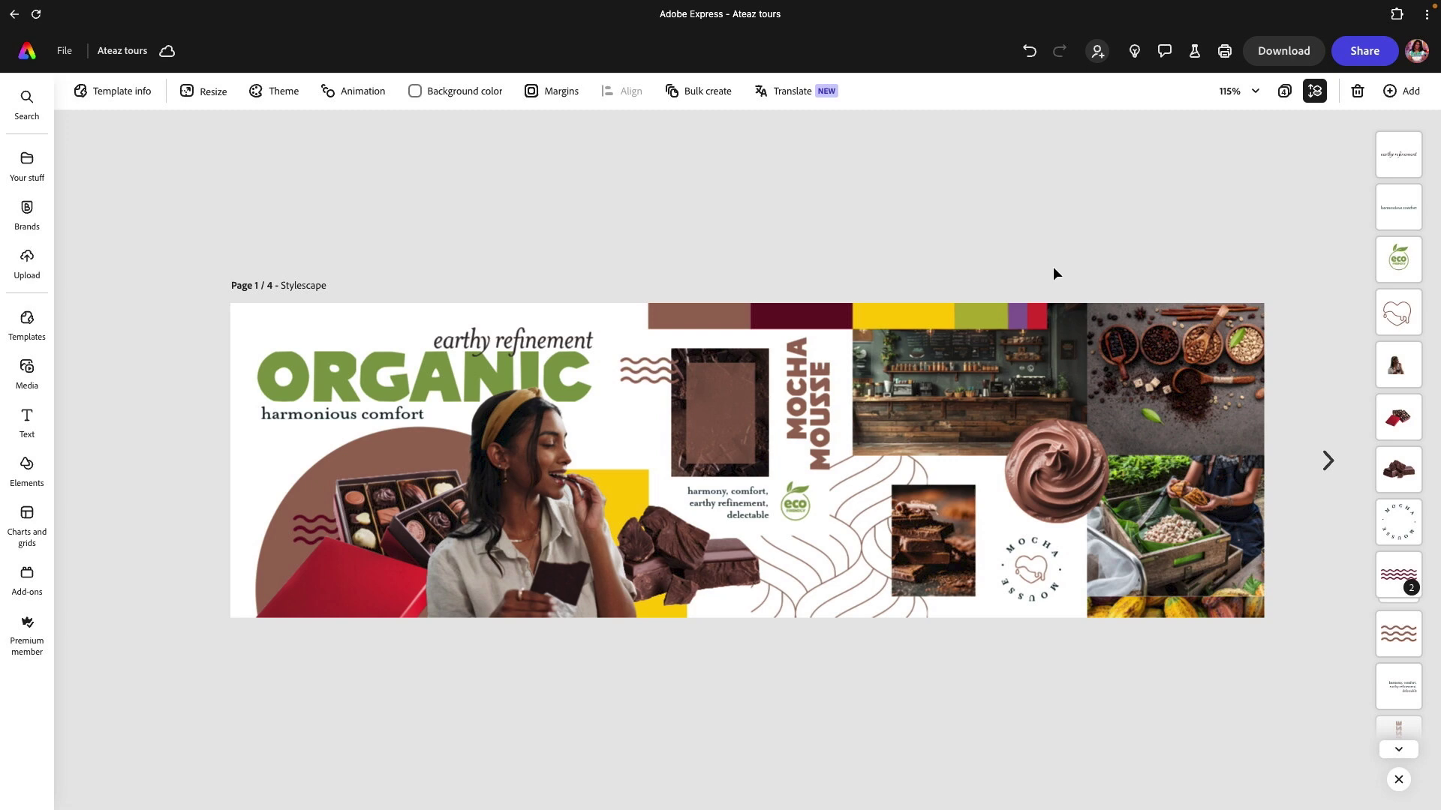
- Replace the ORGANIC headline with PEACEFUL and widen its box to fit one line
left_click(367, 367)
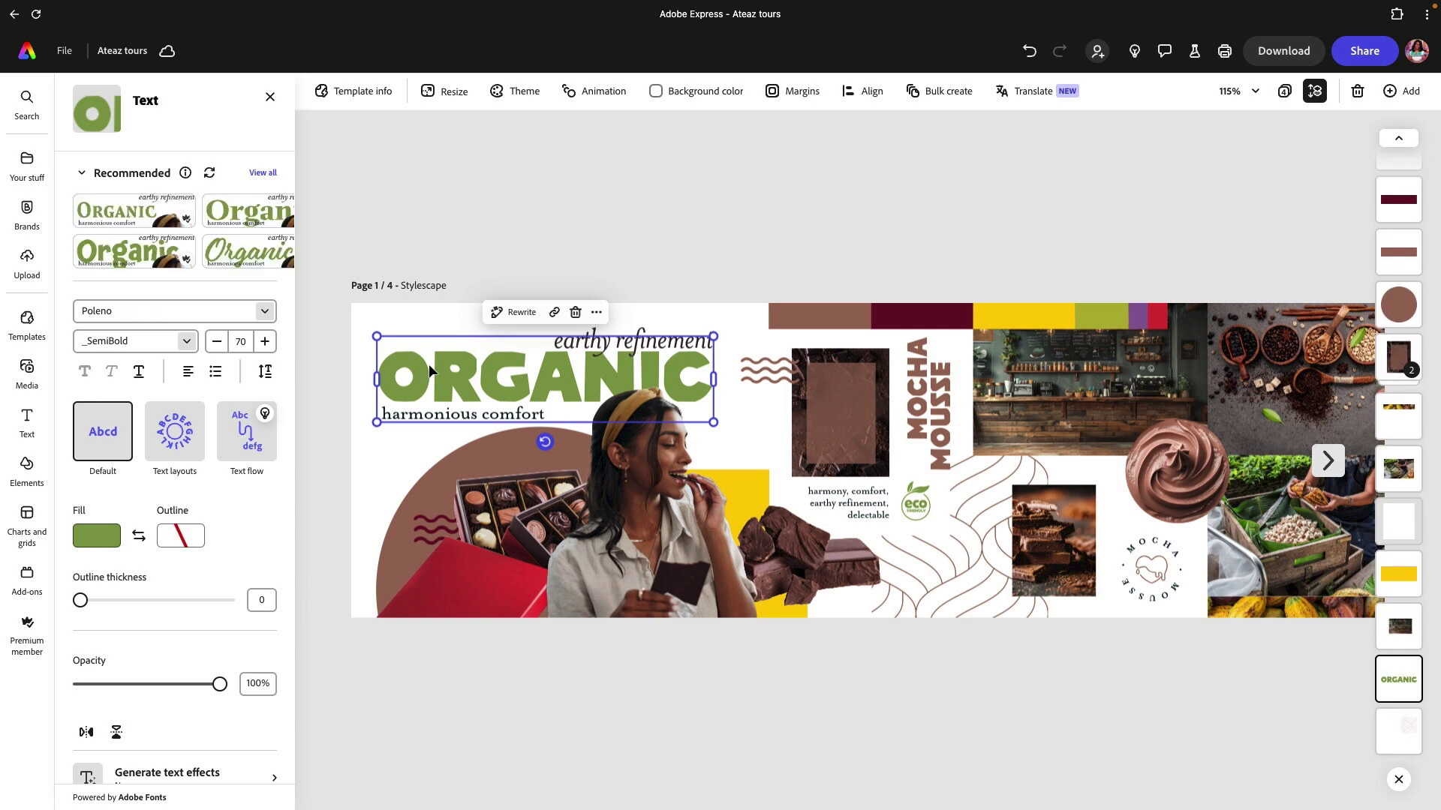
double_click(429, 363)
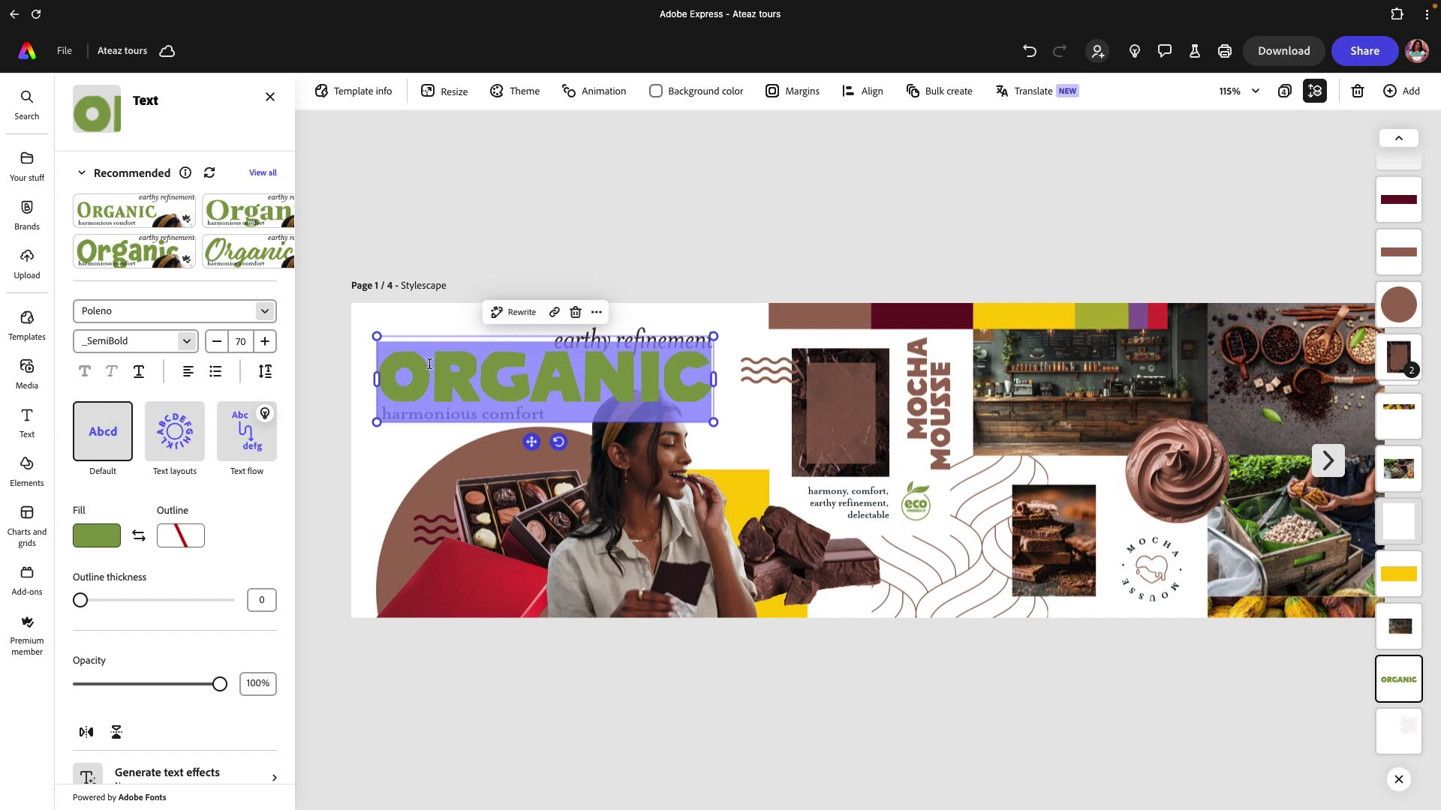
type("PEACEFUL")
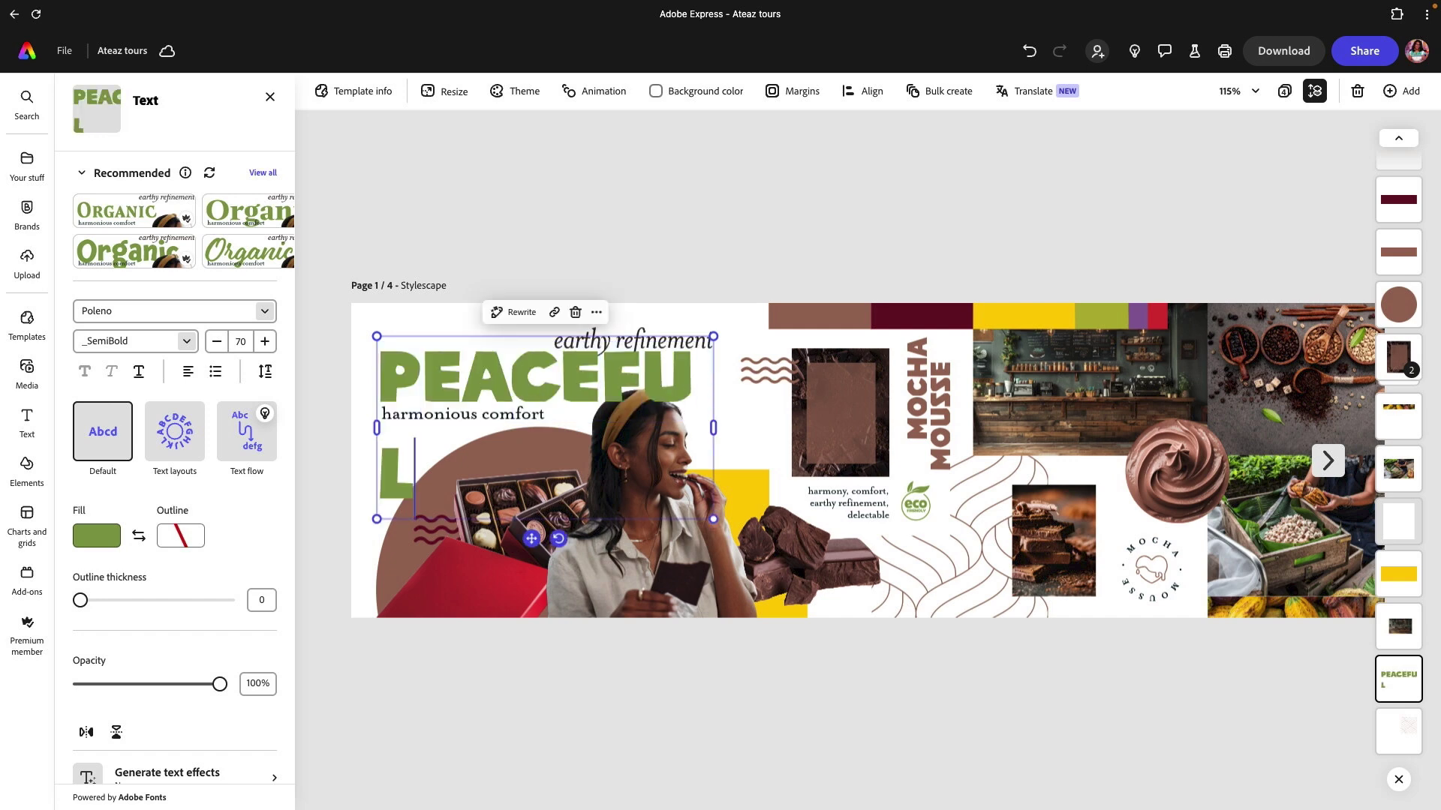
left_click_drag(717, 431, 768, 379)
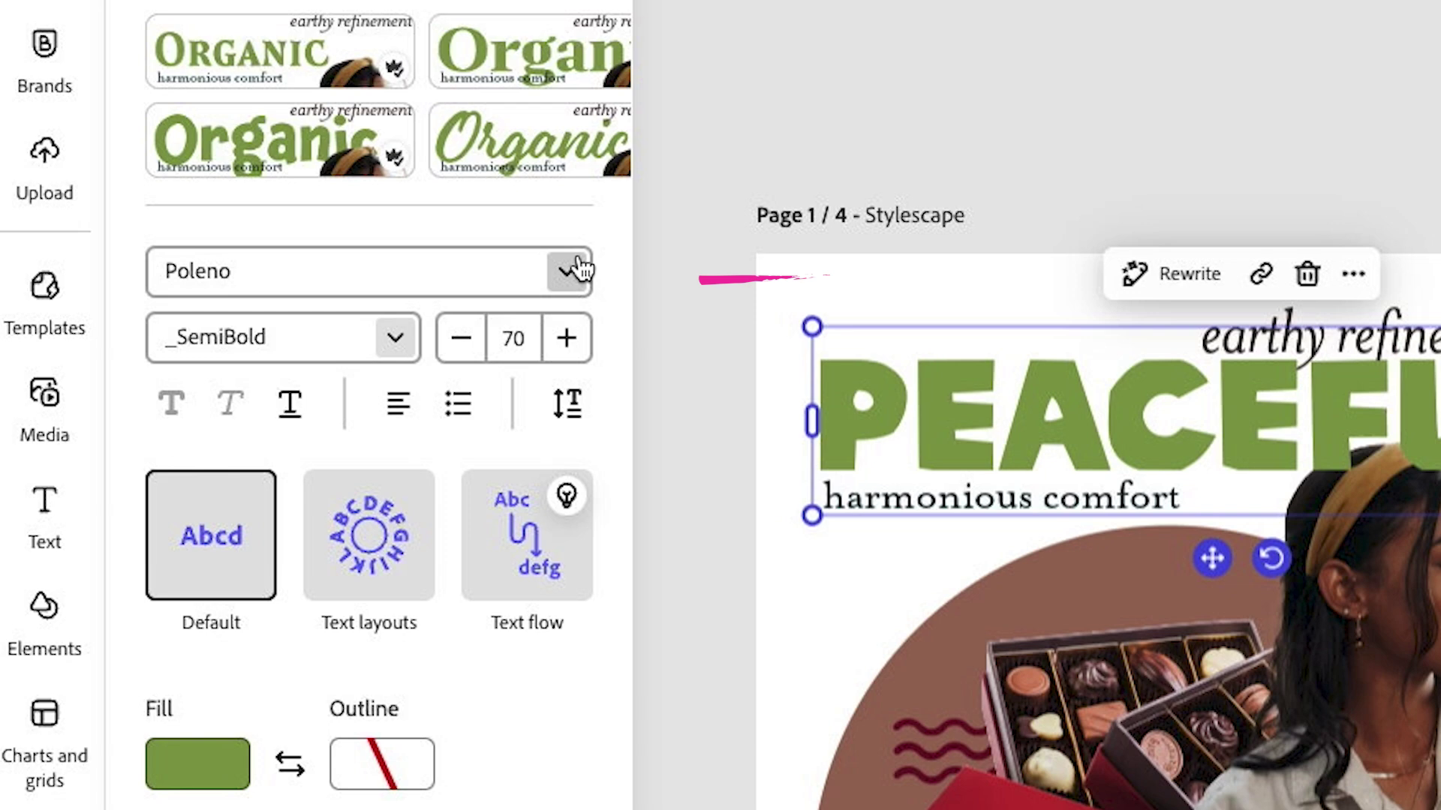
- Browse the font list, including the Acumin Pro weights, without changing the headline font
left_click(264, 311)
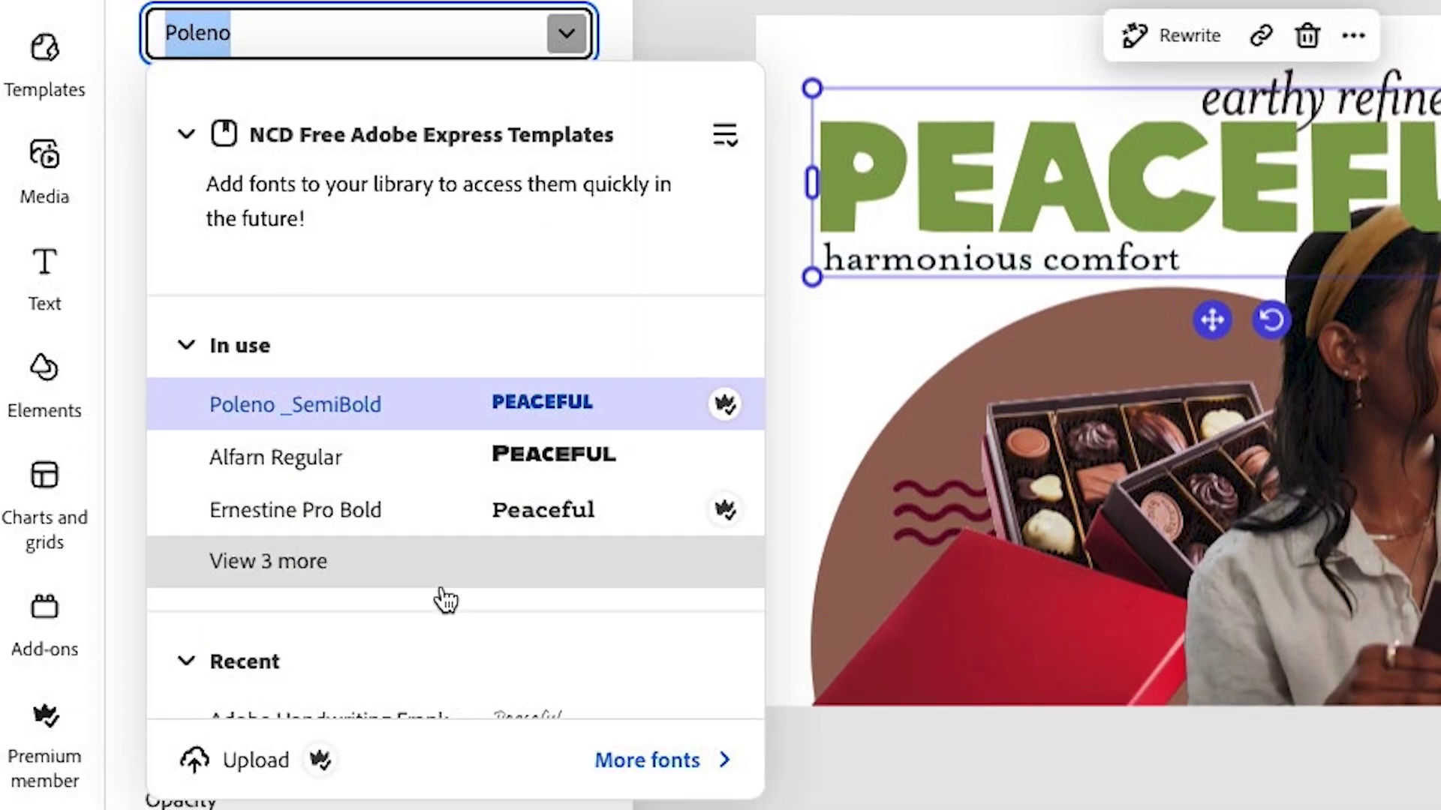
scroll(441, 604, "down", 5)
scroll(442, 617, "down", 4)
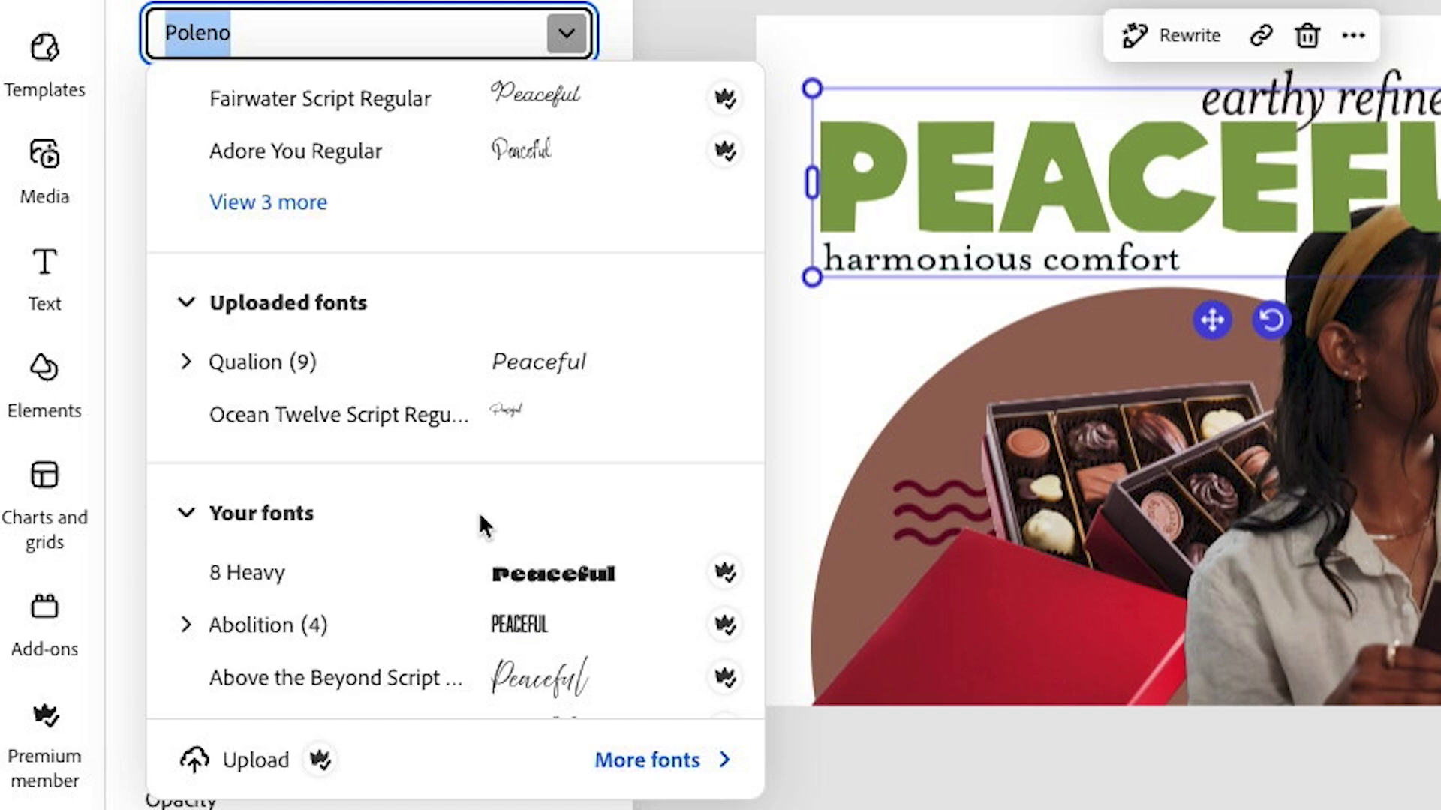
scroll(484, 529, "down", 2)
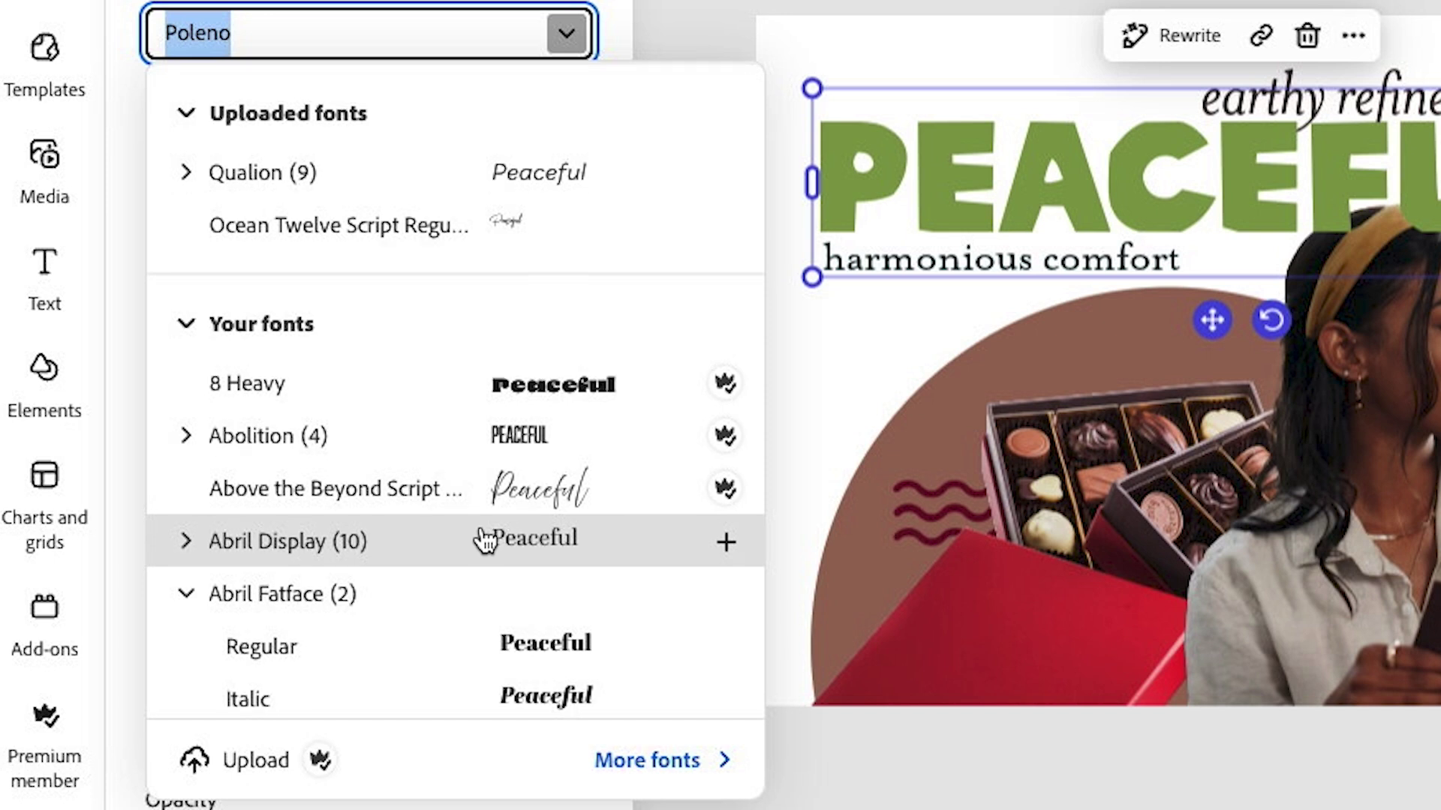
scroll(484, 540, "down", 1)
scroll(482, 540, "down", 3)
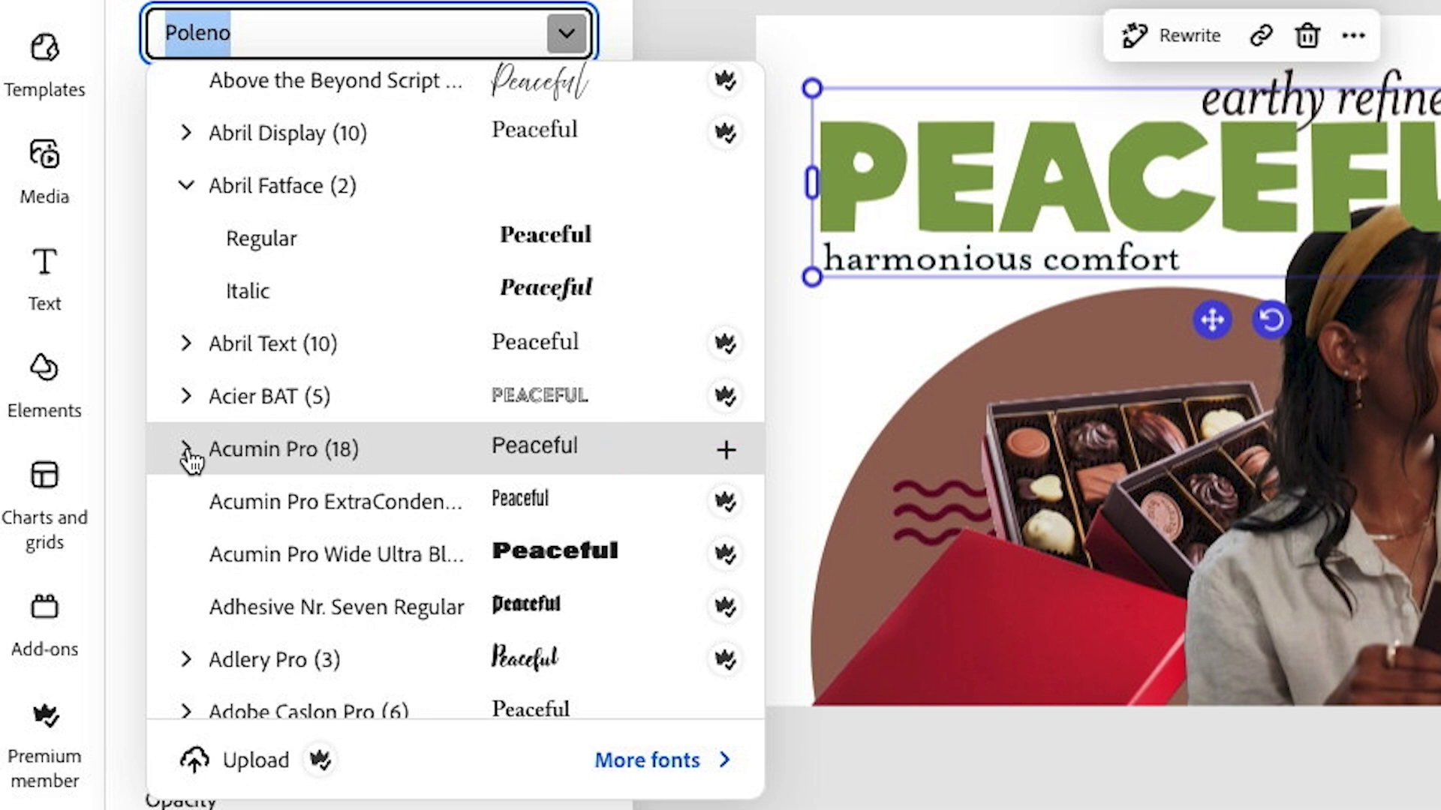
left_click(186, 451)
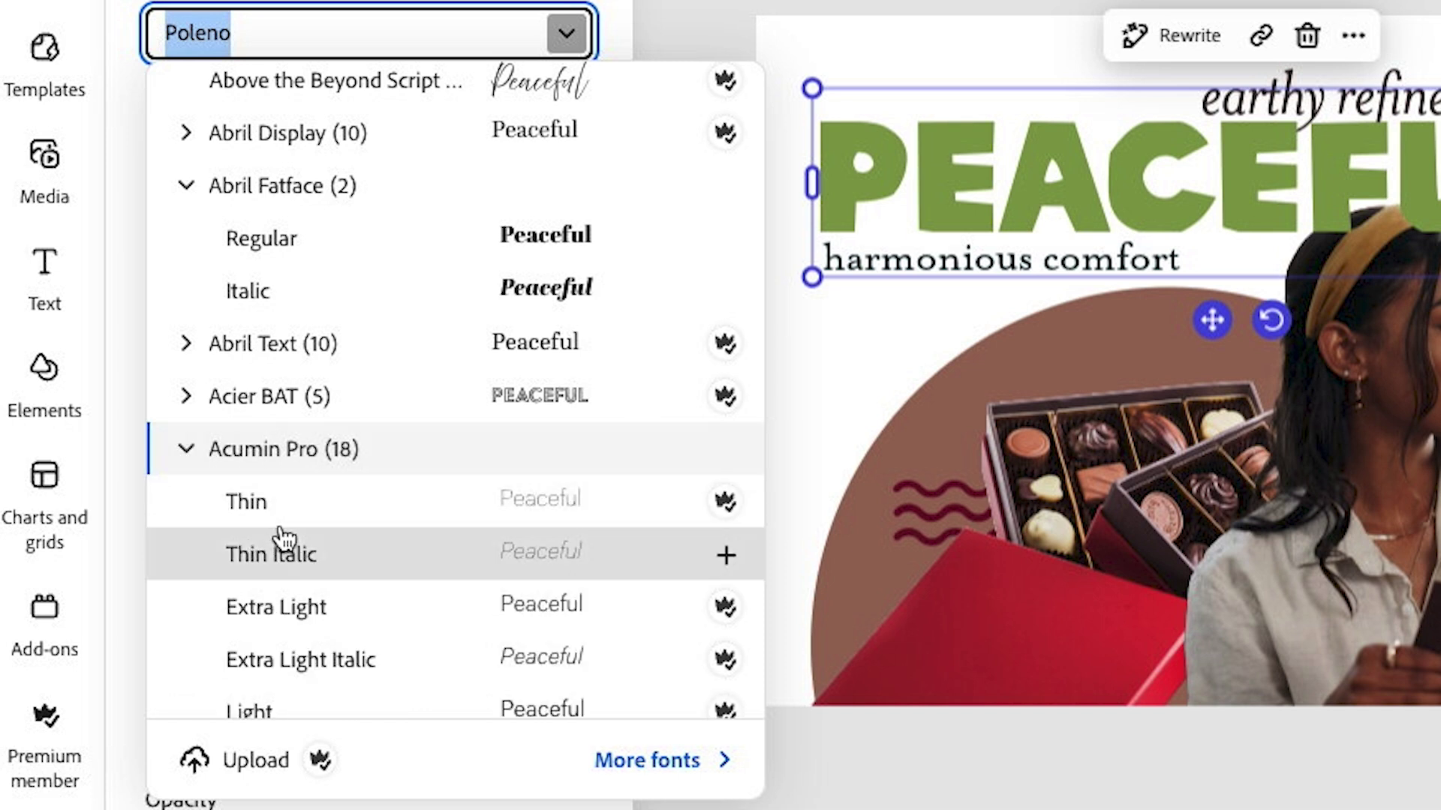
scroll(282, 539, "down", 3)
scroll(360, 559, "down", 2)
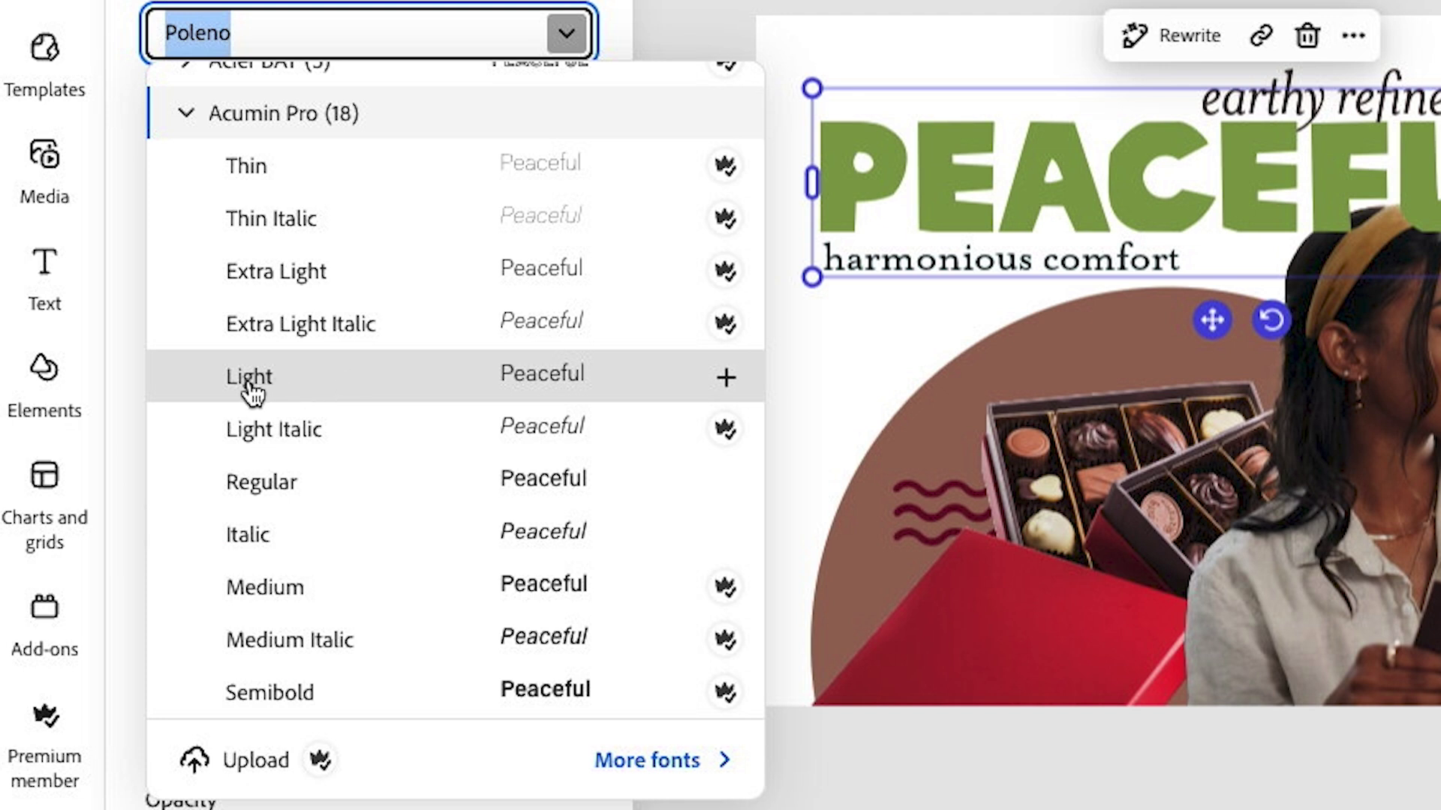
scroll(389, 381, "up", 2)
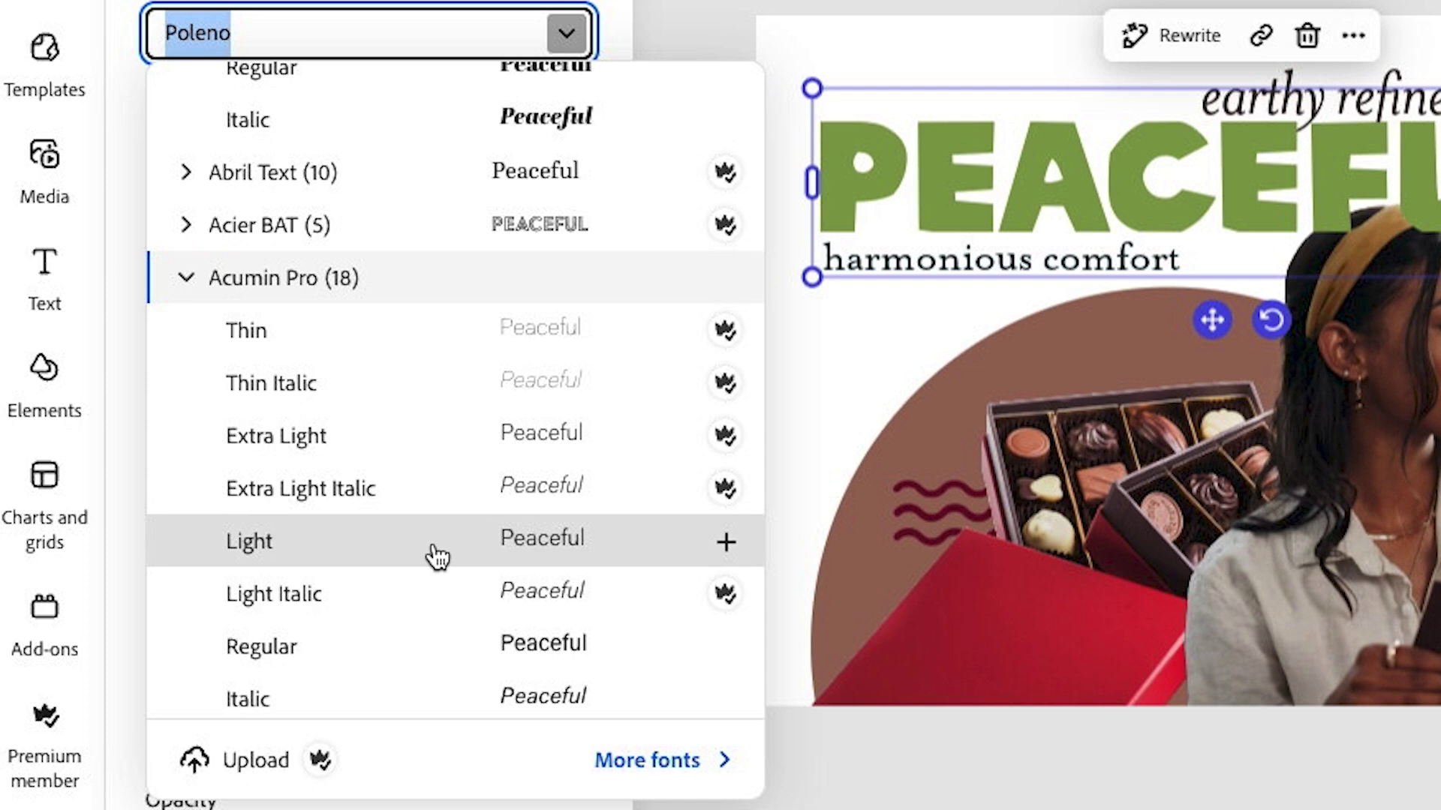
left_click(187, 286)
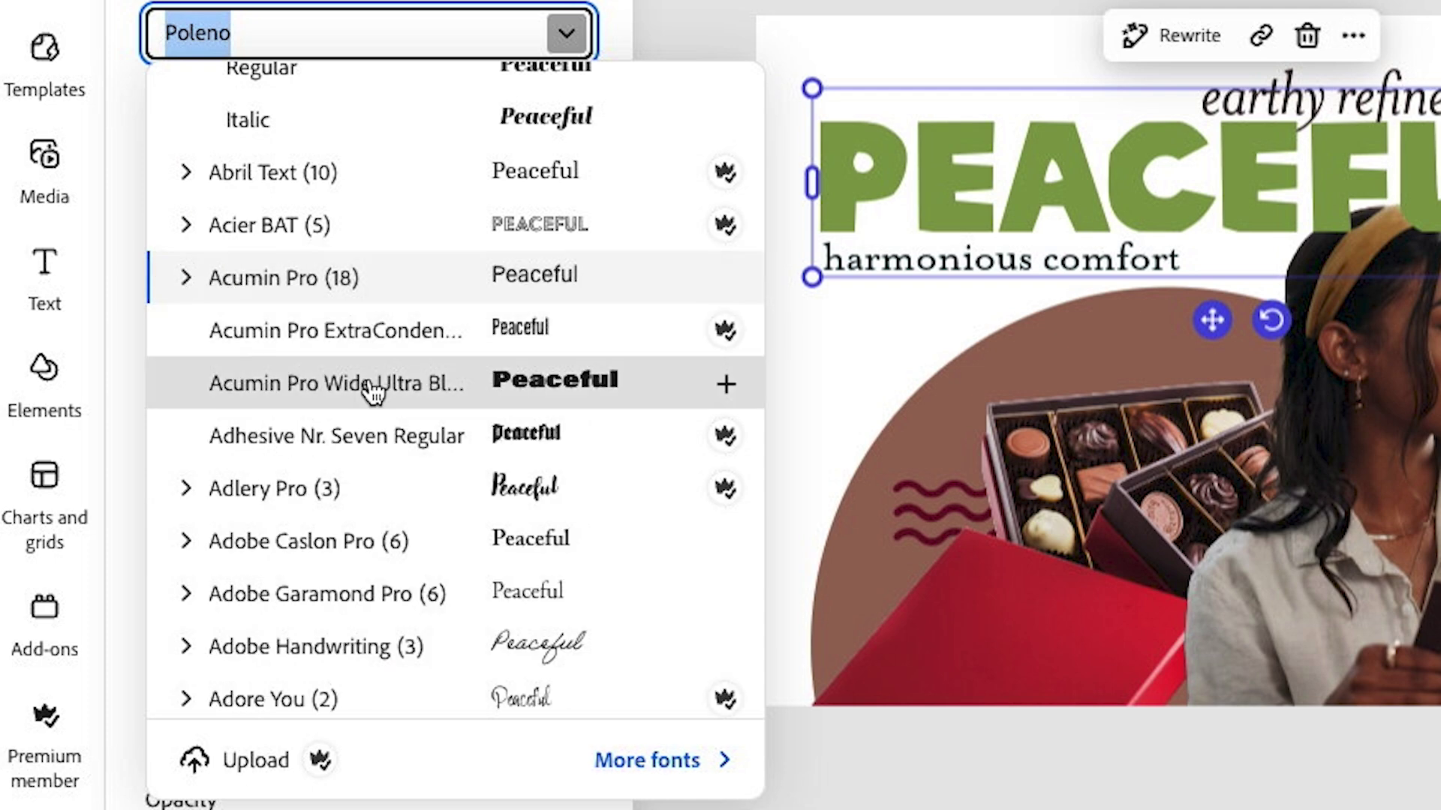
scroll(372, 388, "up", 5)
scroll(371, 388, "up", 5)
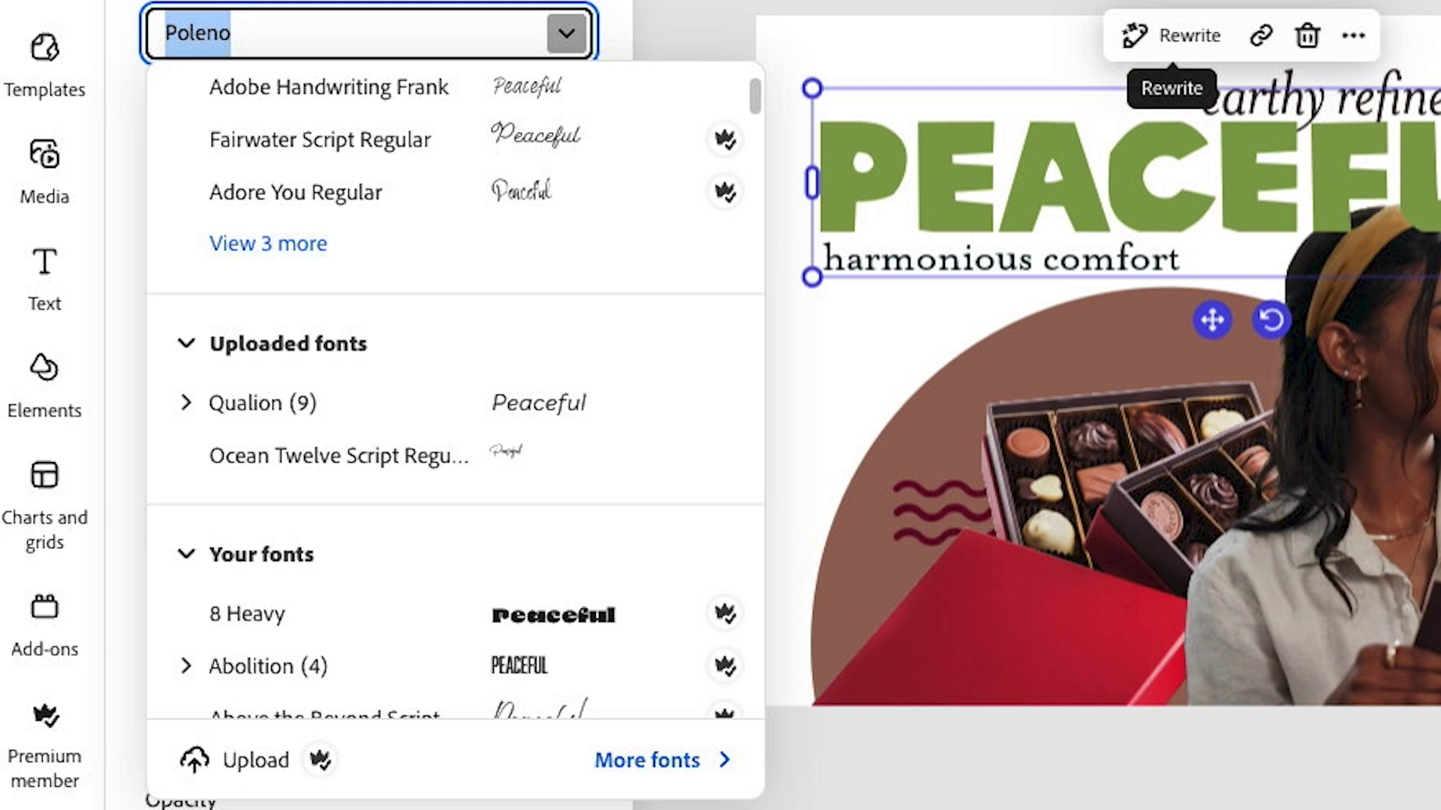
- Replace the 'earthy refinement' and 'harmonious comfort' taglines with 'community' and 'empowered'
key("Escape")
left_click(1024, 238)
double_click(1036, 228)
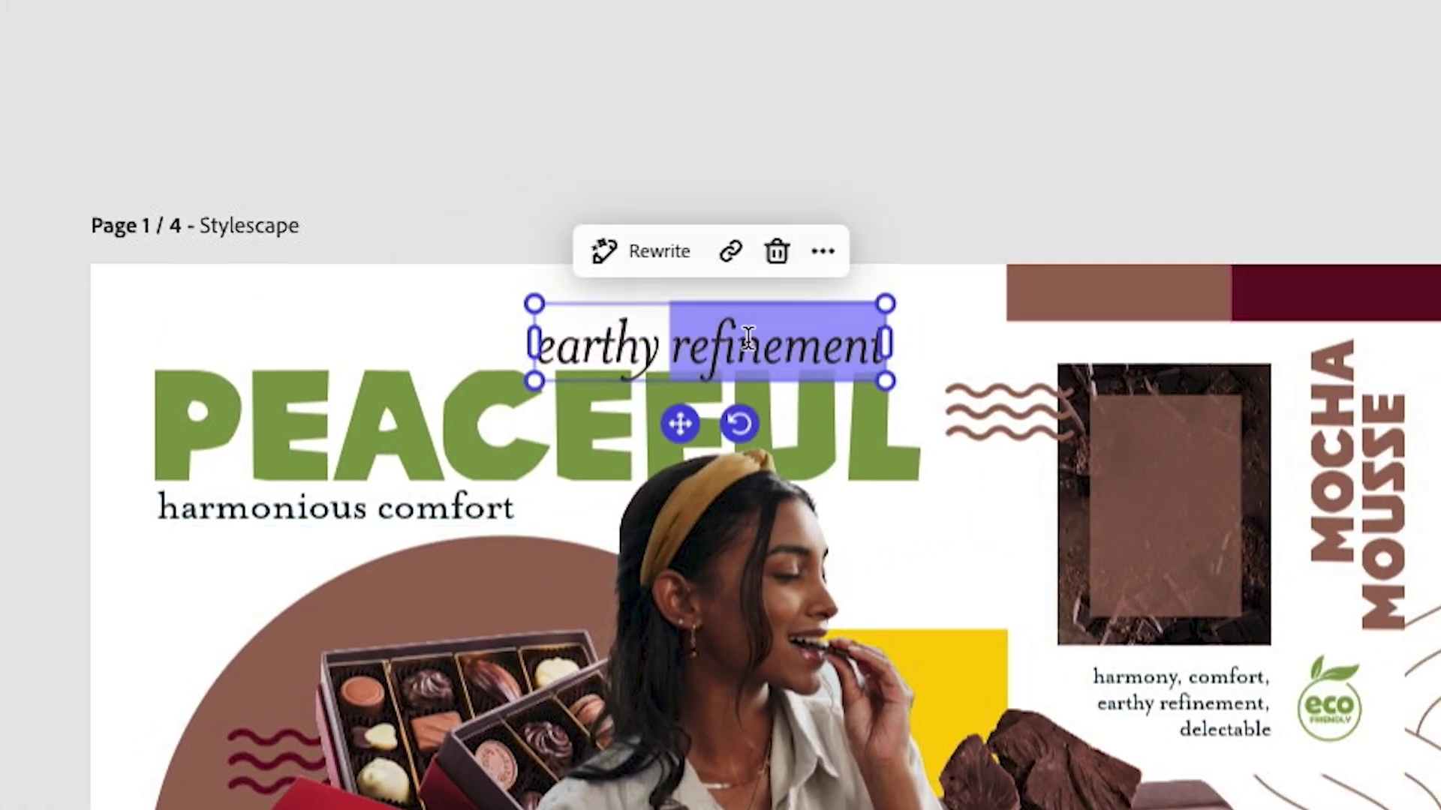
triple_click(748, 338)
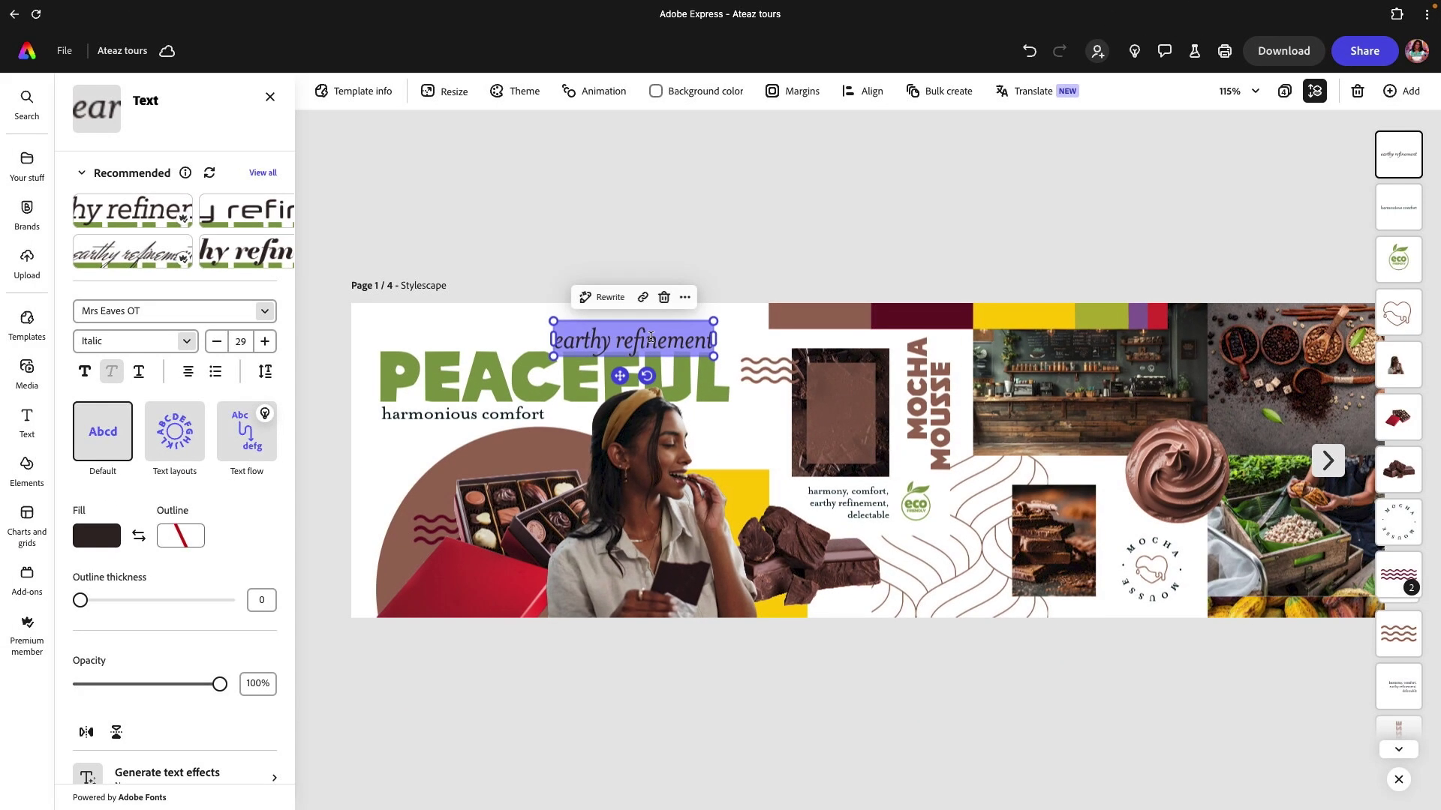
type("communit")
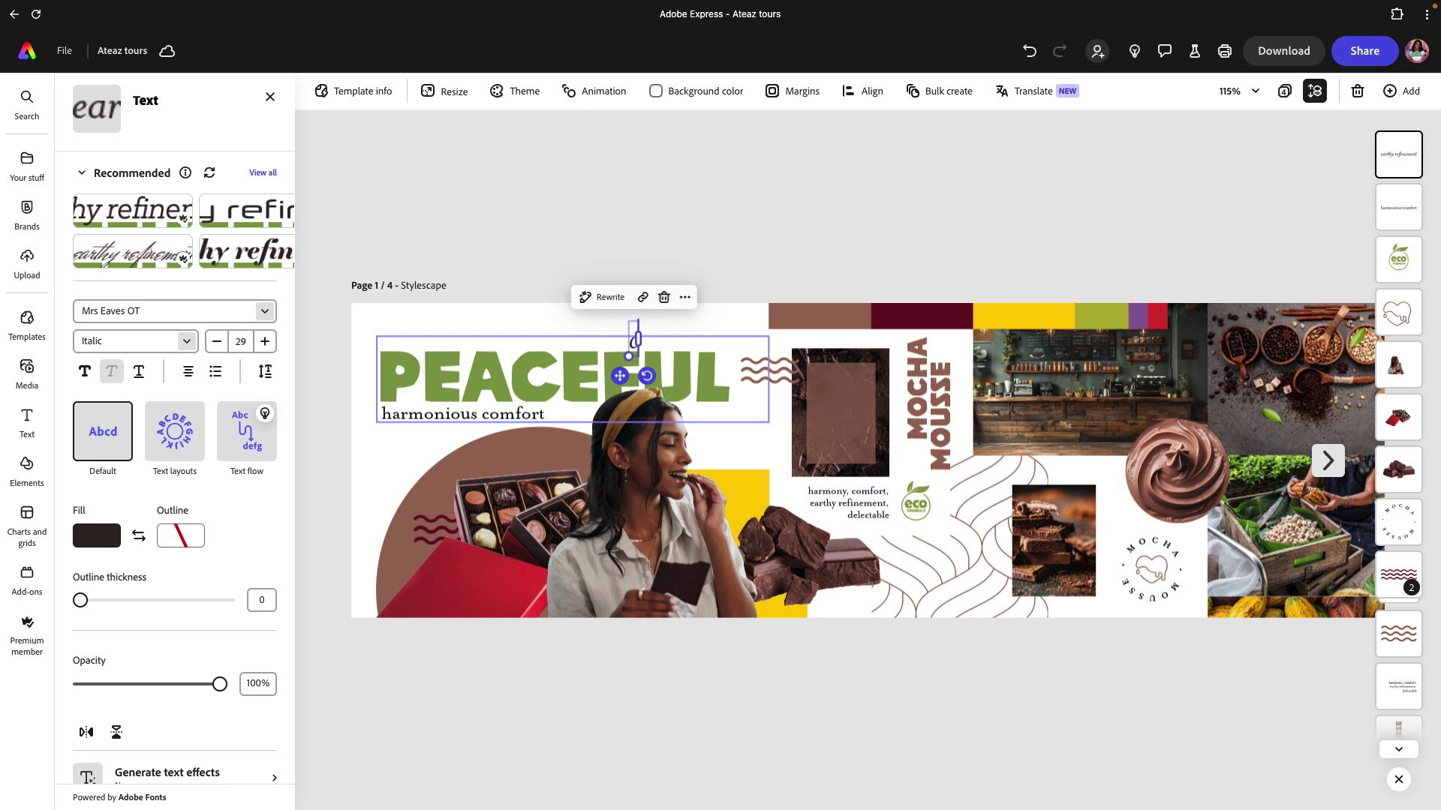
type("y")
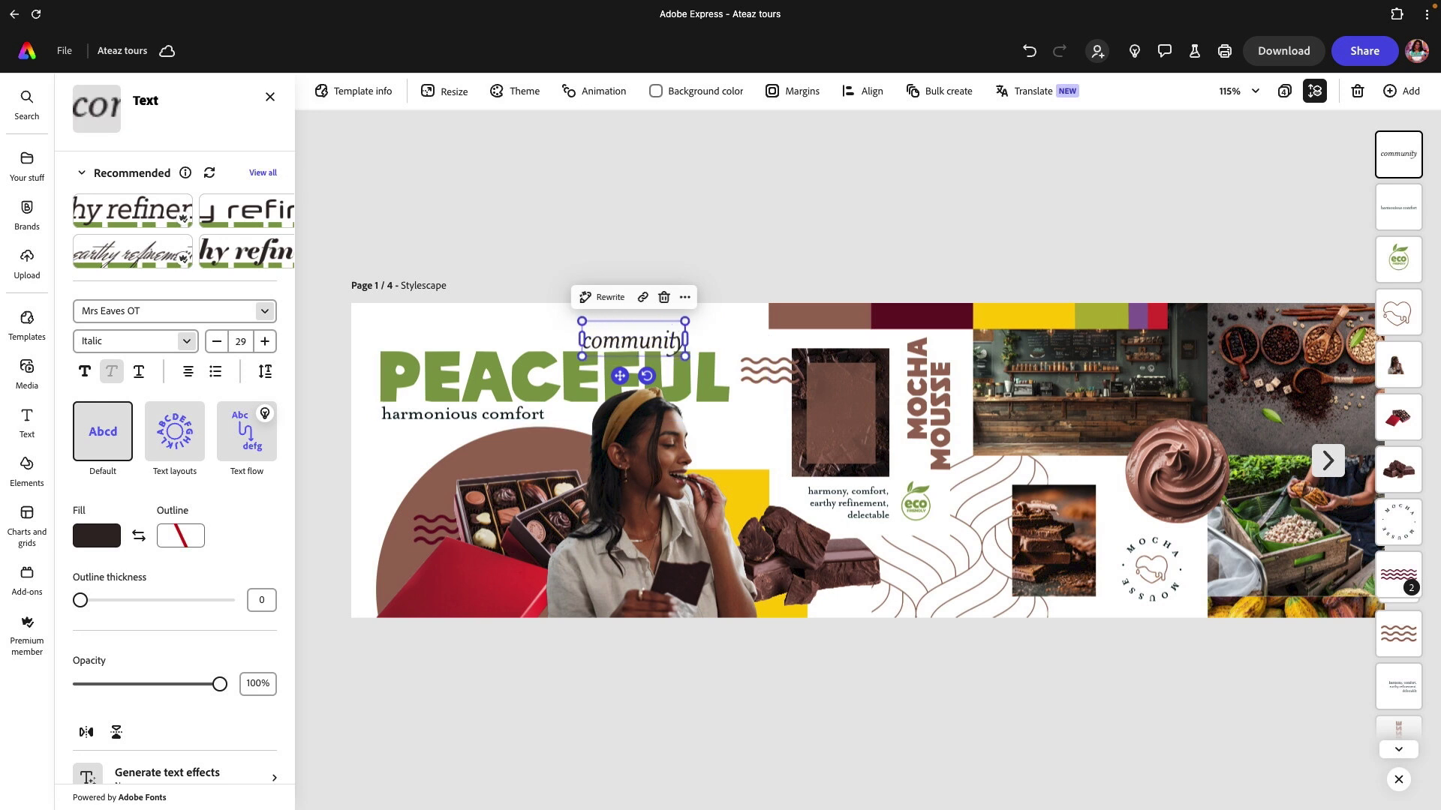
double_click(508, 414)
key("ctrl+a")
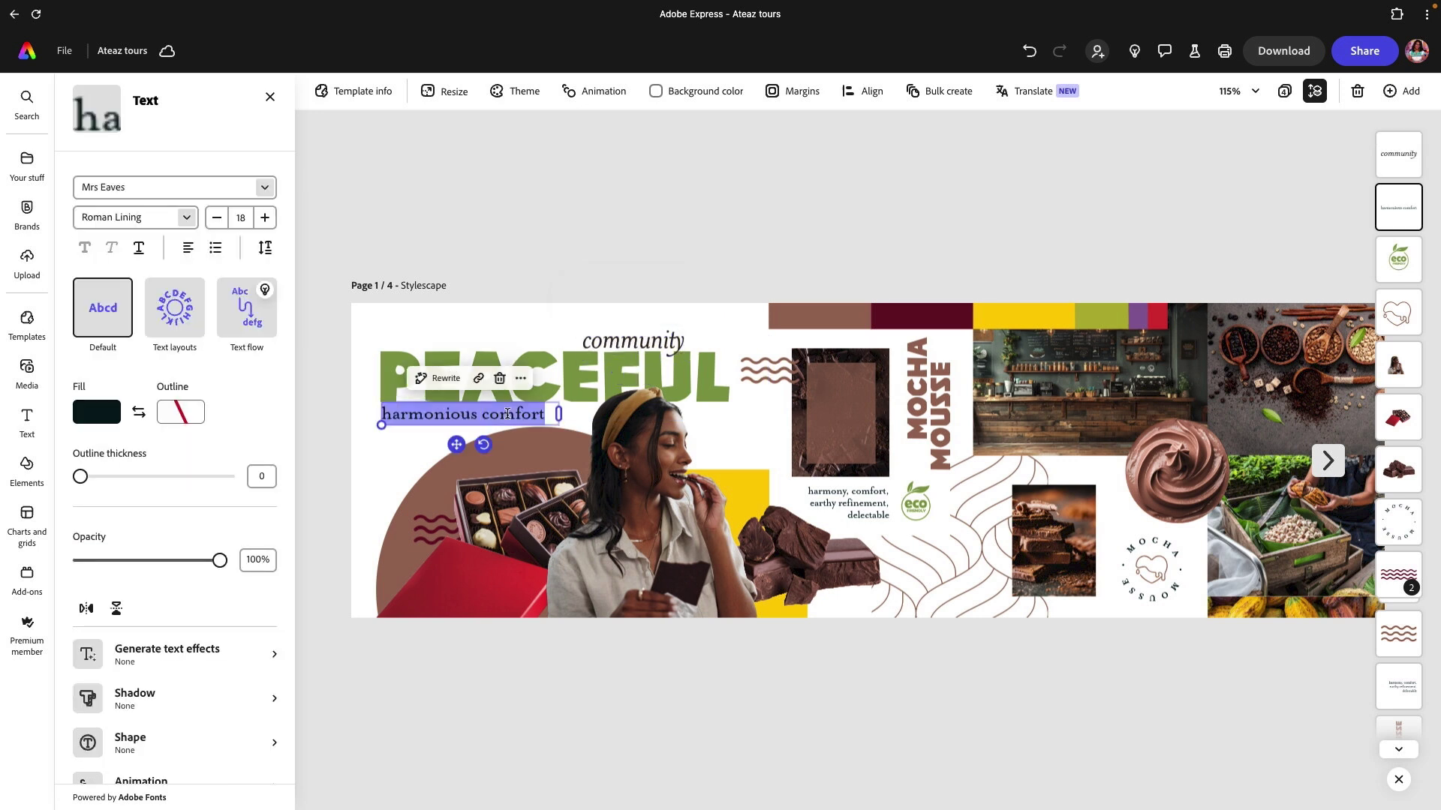
type("empowered")
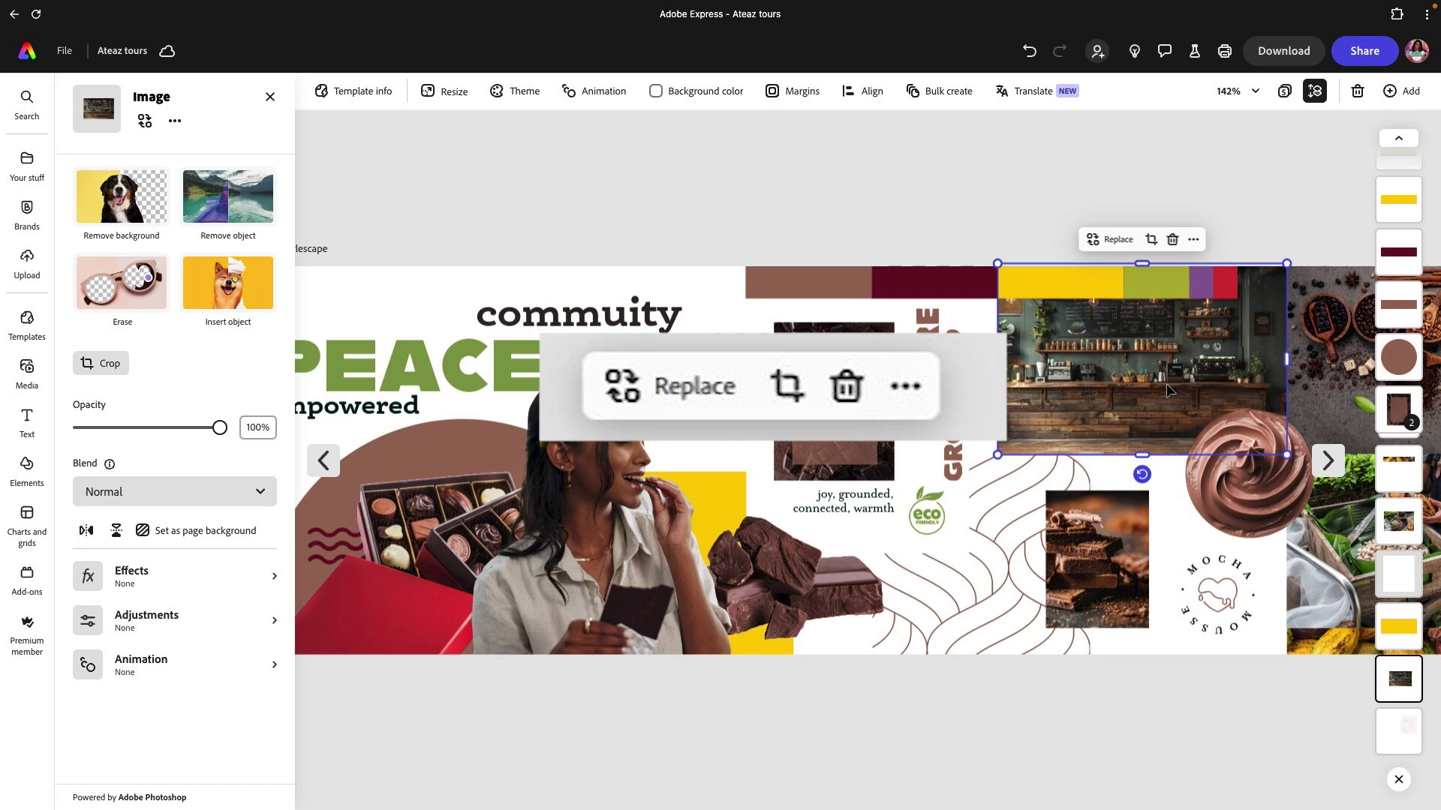
- Replace the café photo with a sunset path photo from a 'nature' stock search
left_click(1117, 242)
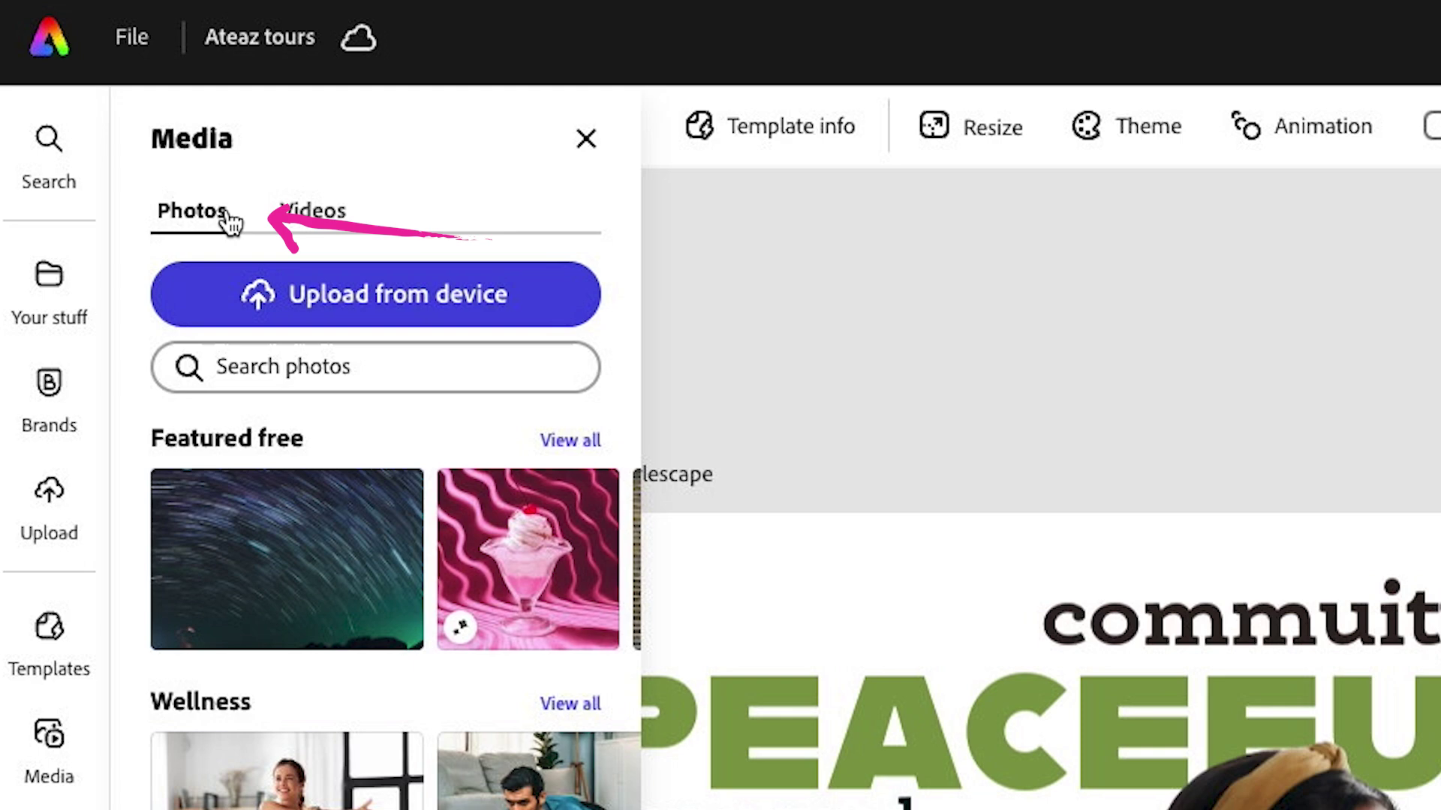
left_click(339, 368)
type("natur")
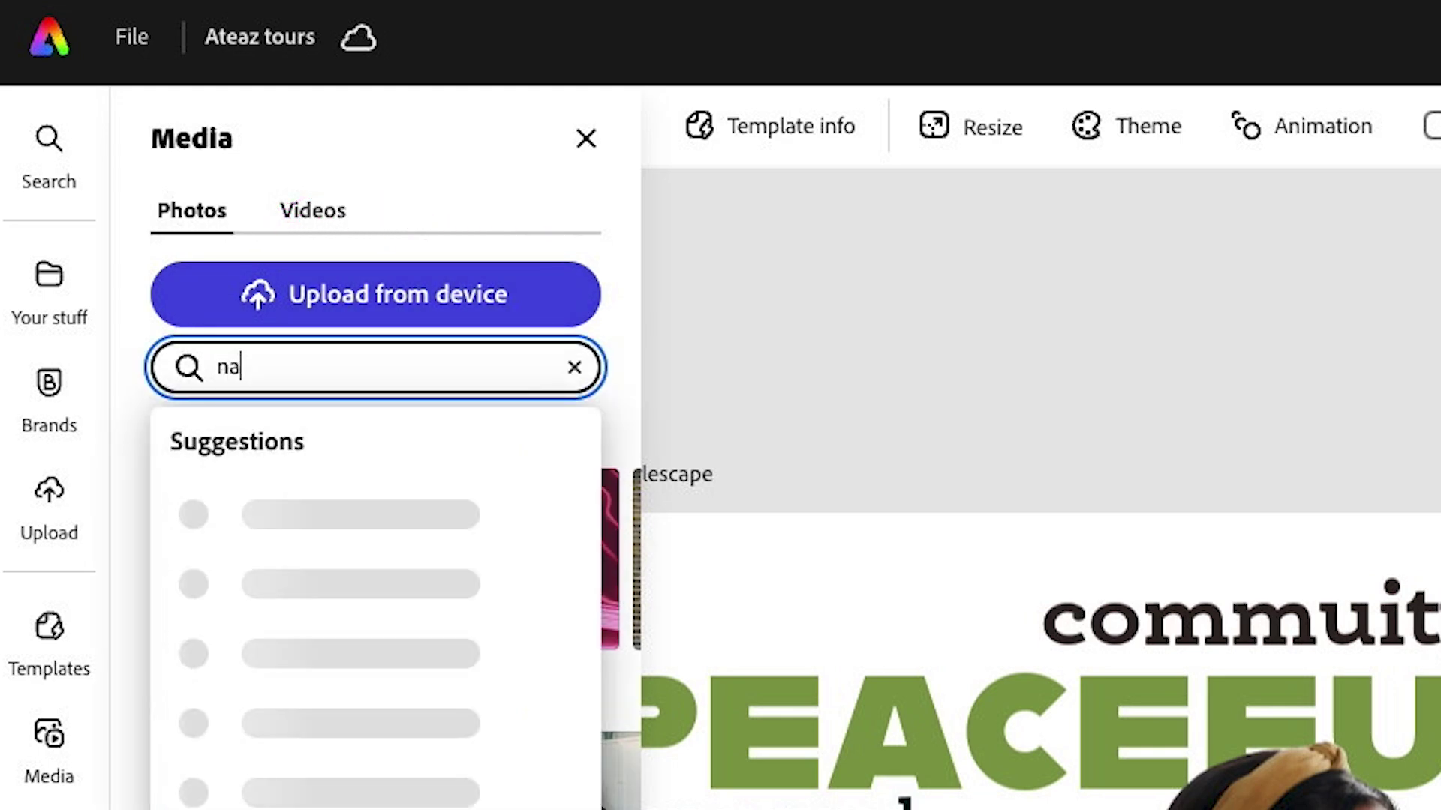
type("e")
key("Return")
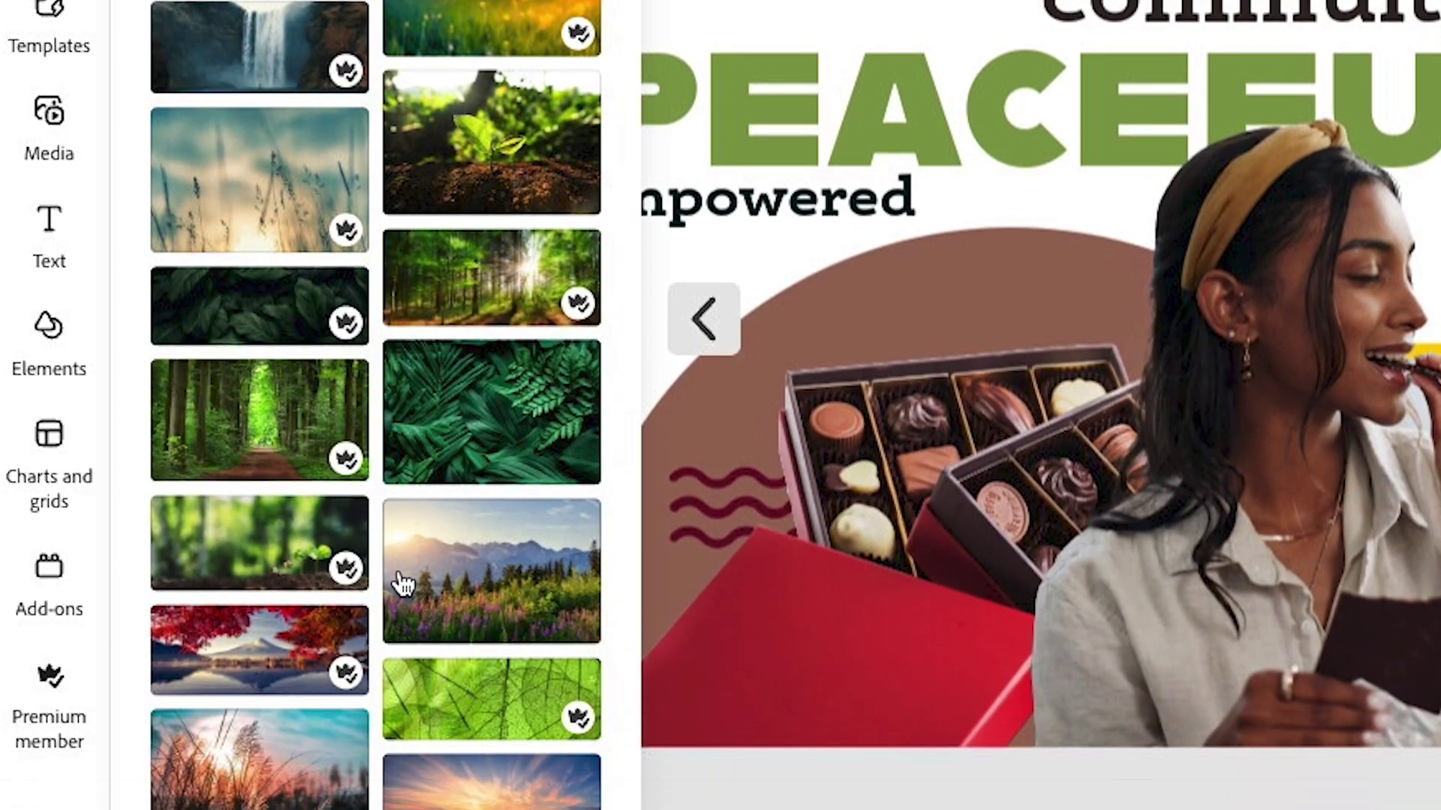
scroll(402, 800, "down", 5)
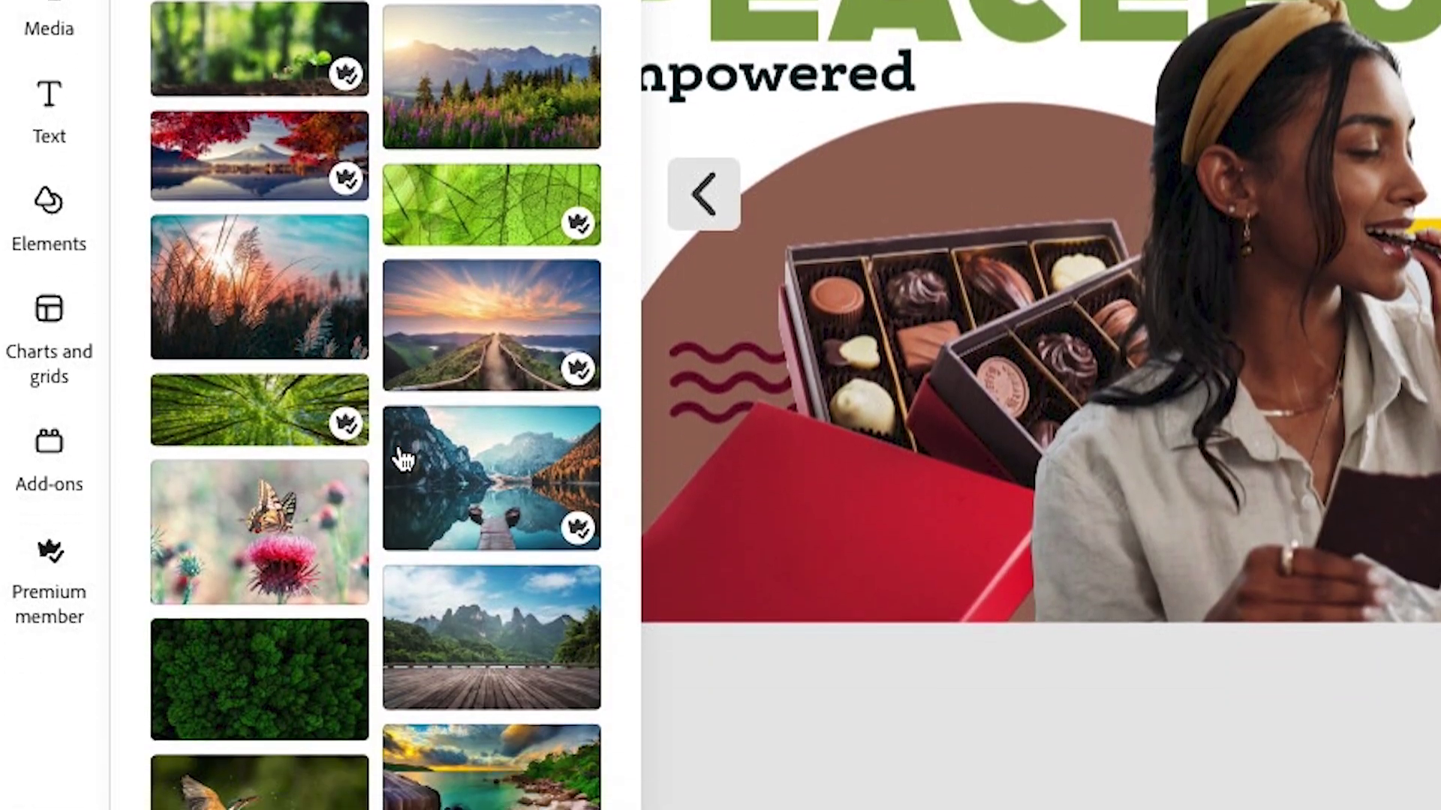
left_click(492, 274)
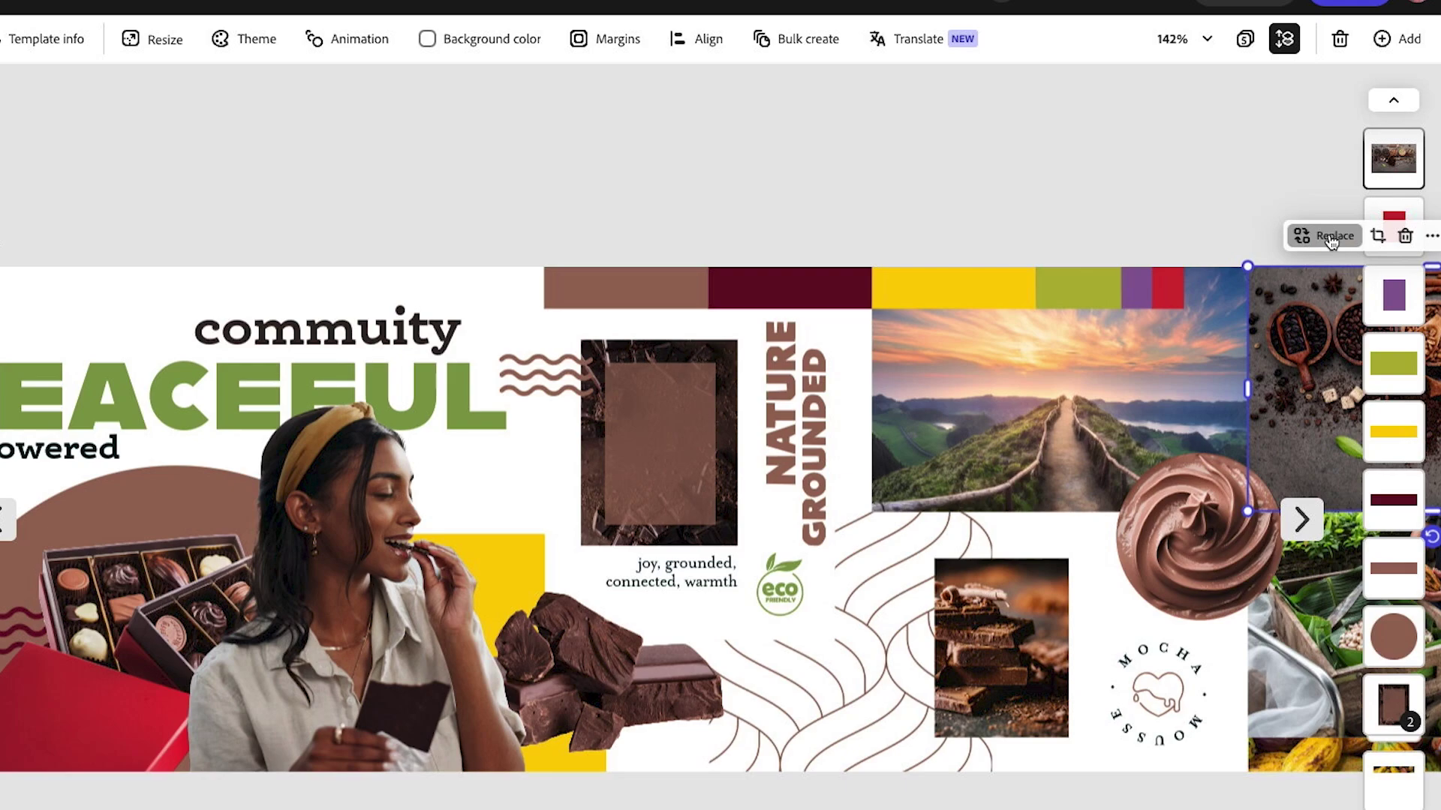
- Replace the coffee-bean image with the diving kingfisher photo
left_click(1267, 224)
scroll(225, 527, "down", 2)
scroll(226, 527, "down", 5)
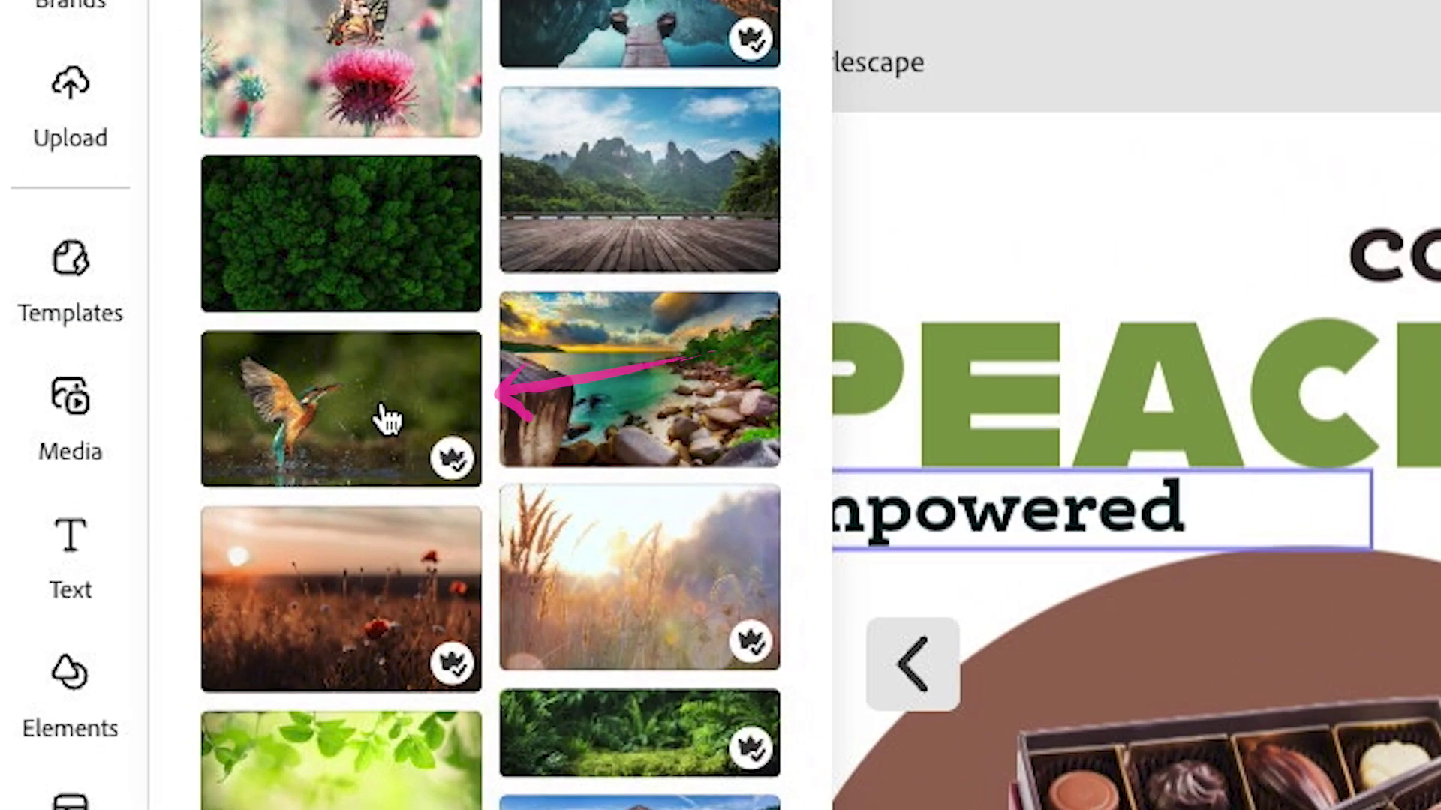
left_click(386, 418)
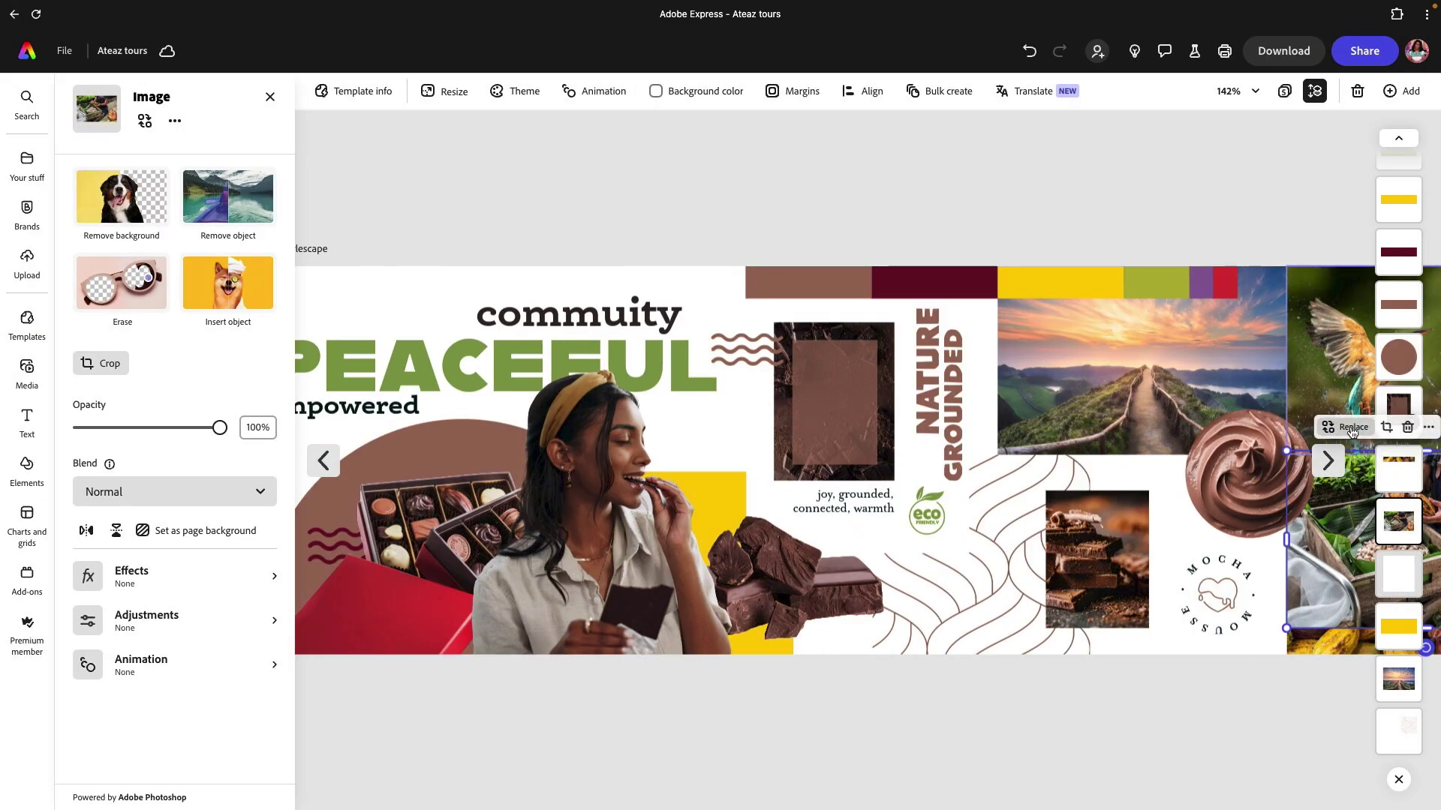
- Browse replacement photos for the market image, then stretch the cocoa-pod image further down
left_click(1349, 427)
scroll(220, 607, "down", 5)
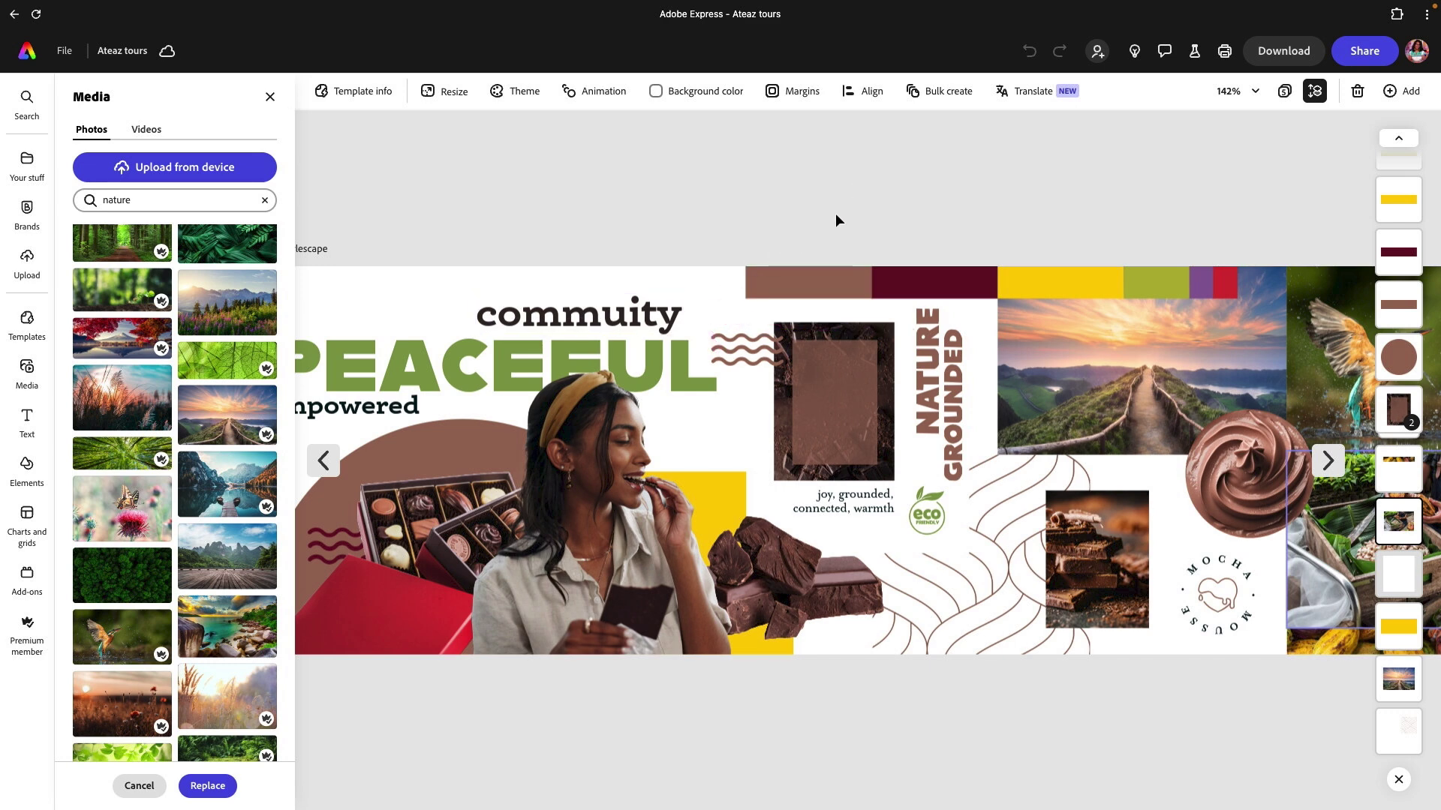
left_click(835, 213)
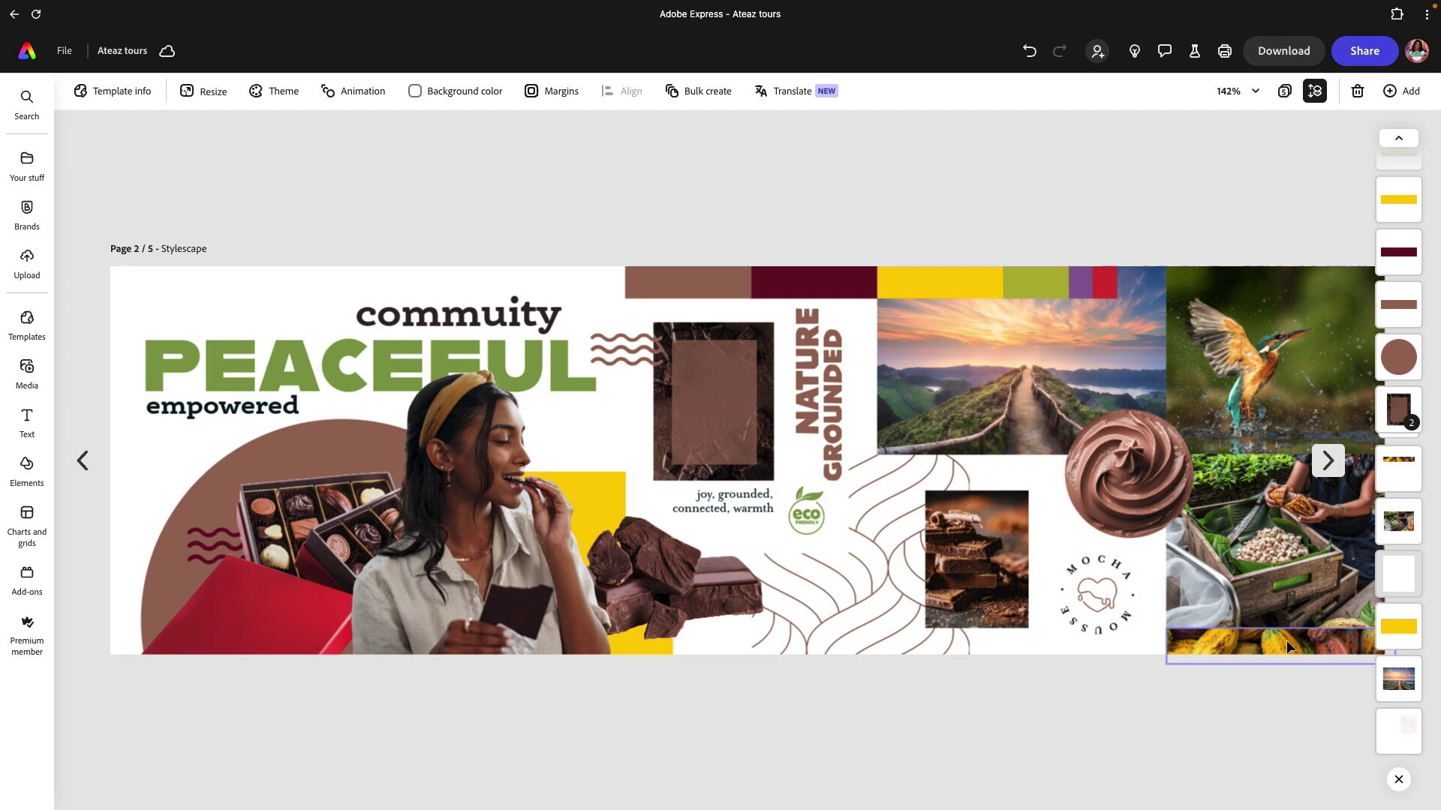
left_click(1286, 641)
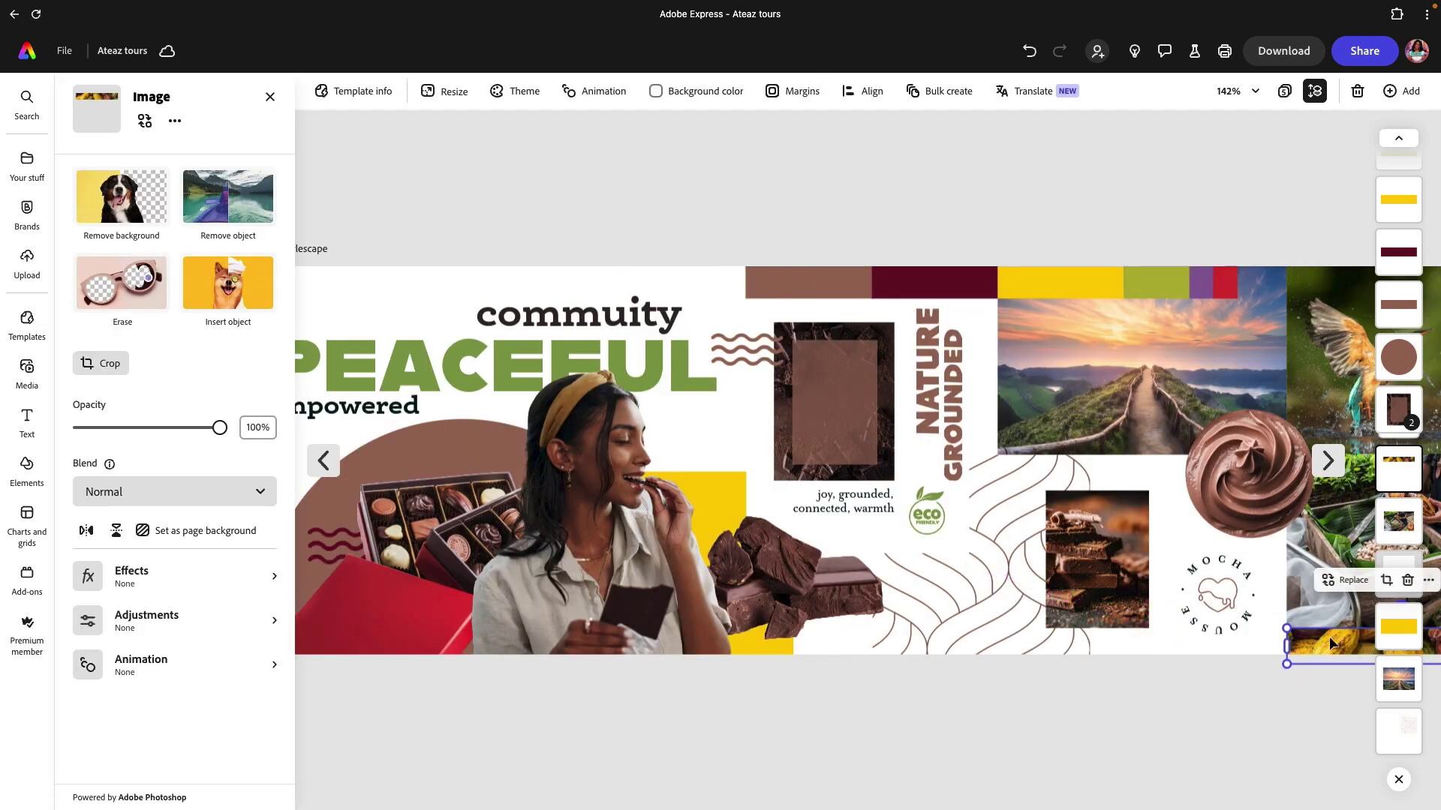
key("Escape")
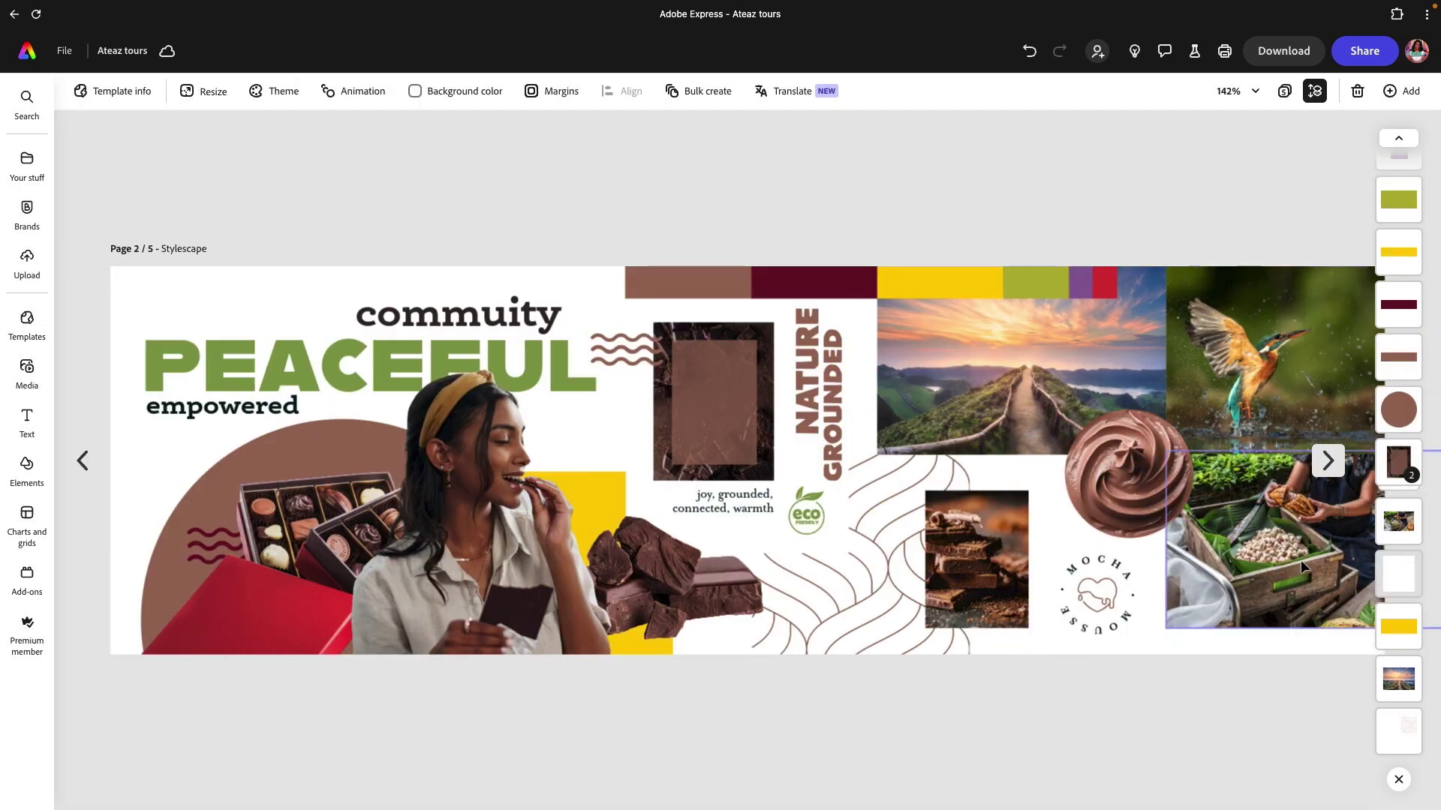
left_click(1299, 560)
scroll(1336, 630, "right", 3)
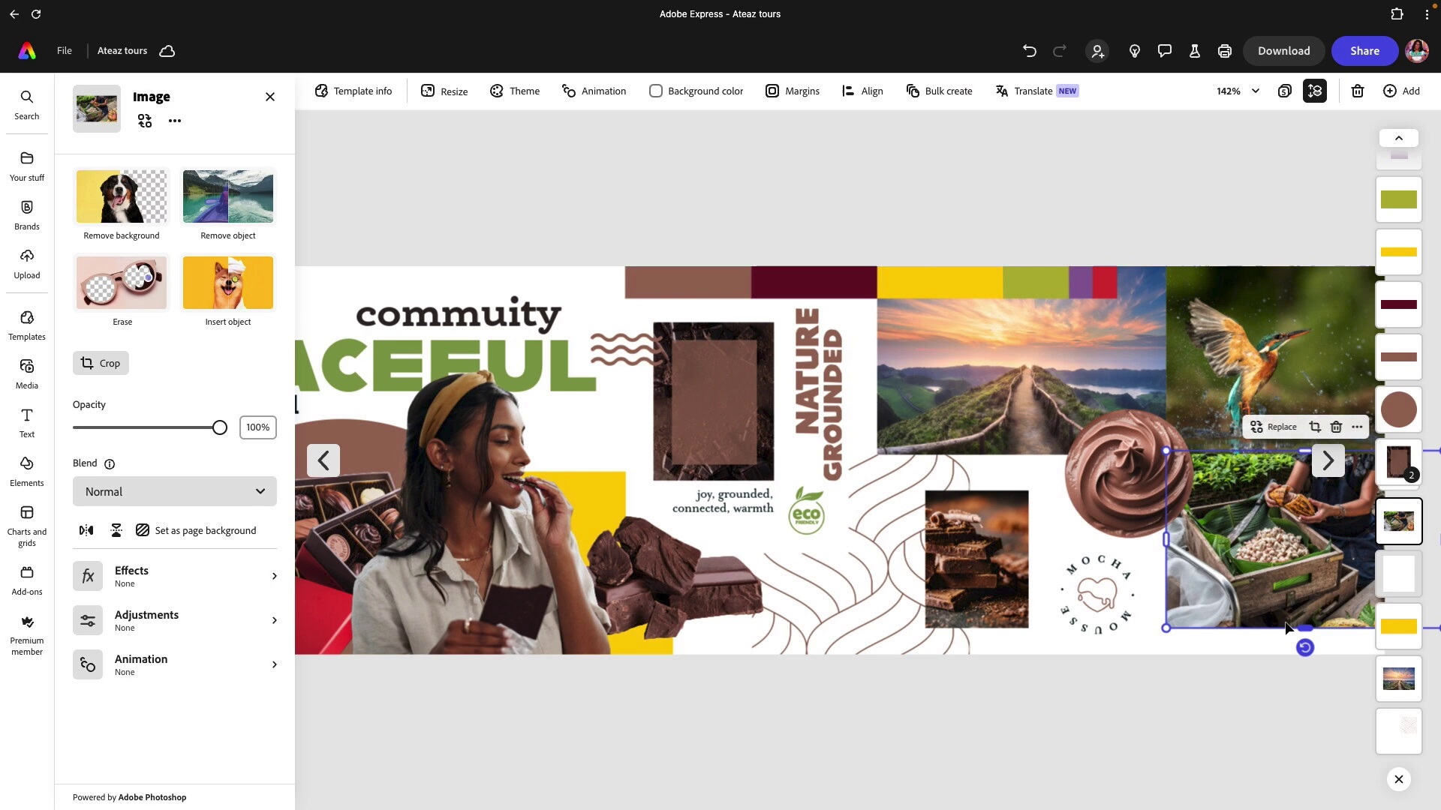
left_click_drag(1306, 627, 1313, 664)
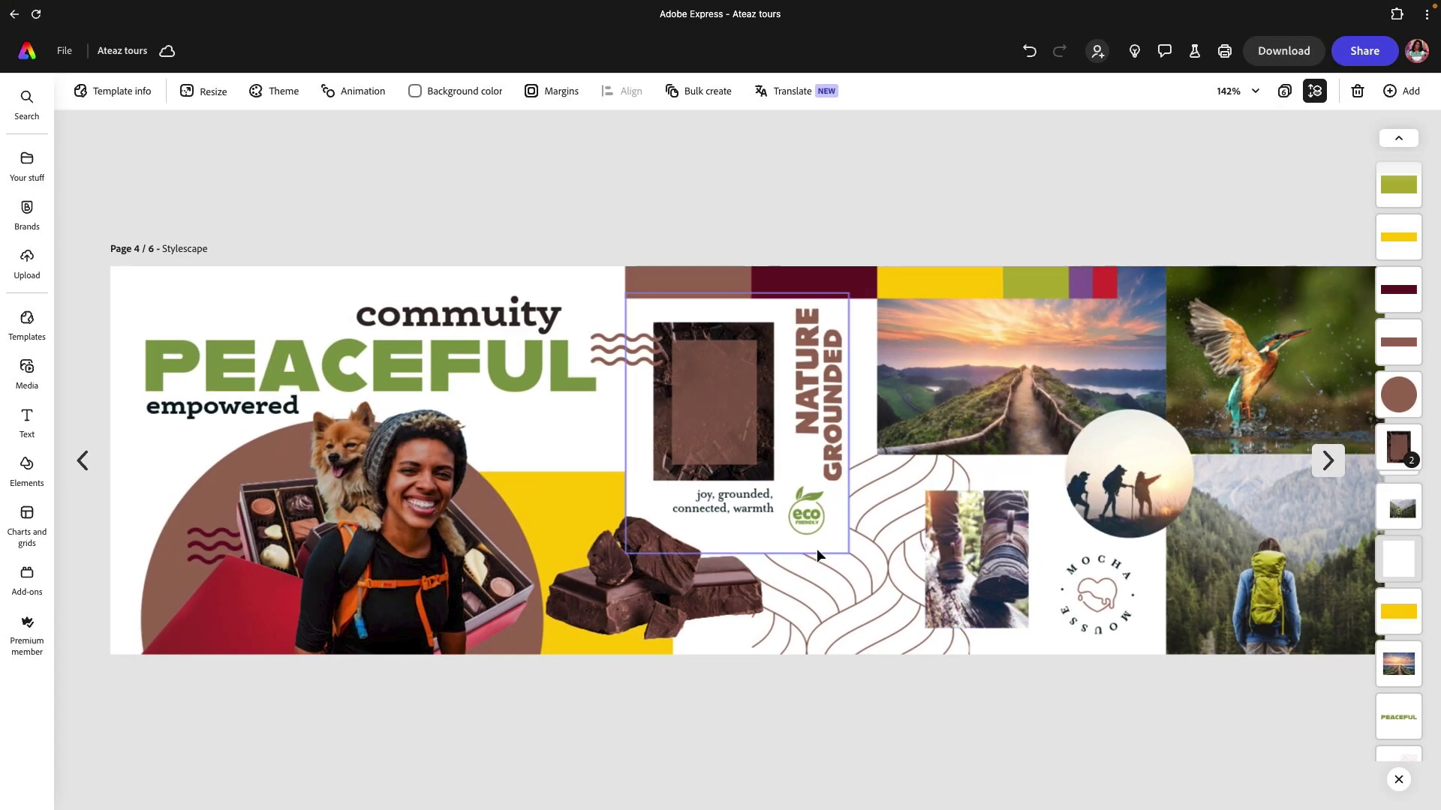
- Replace the chocolate-box image with a rocky mountain photo from a 'mountain' search
left_click(396, 518)
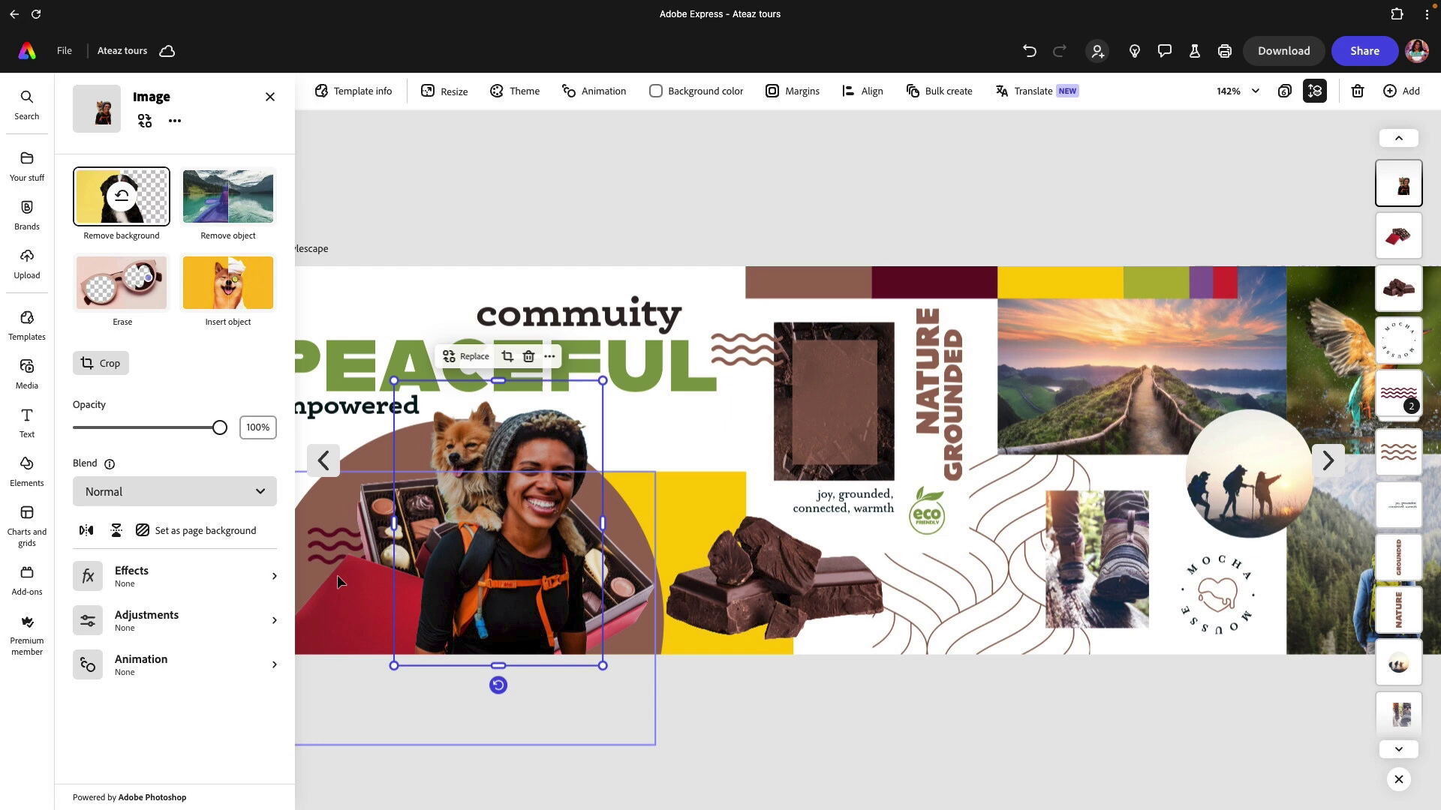
left_click(704, 194)
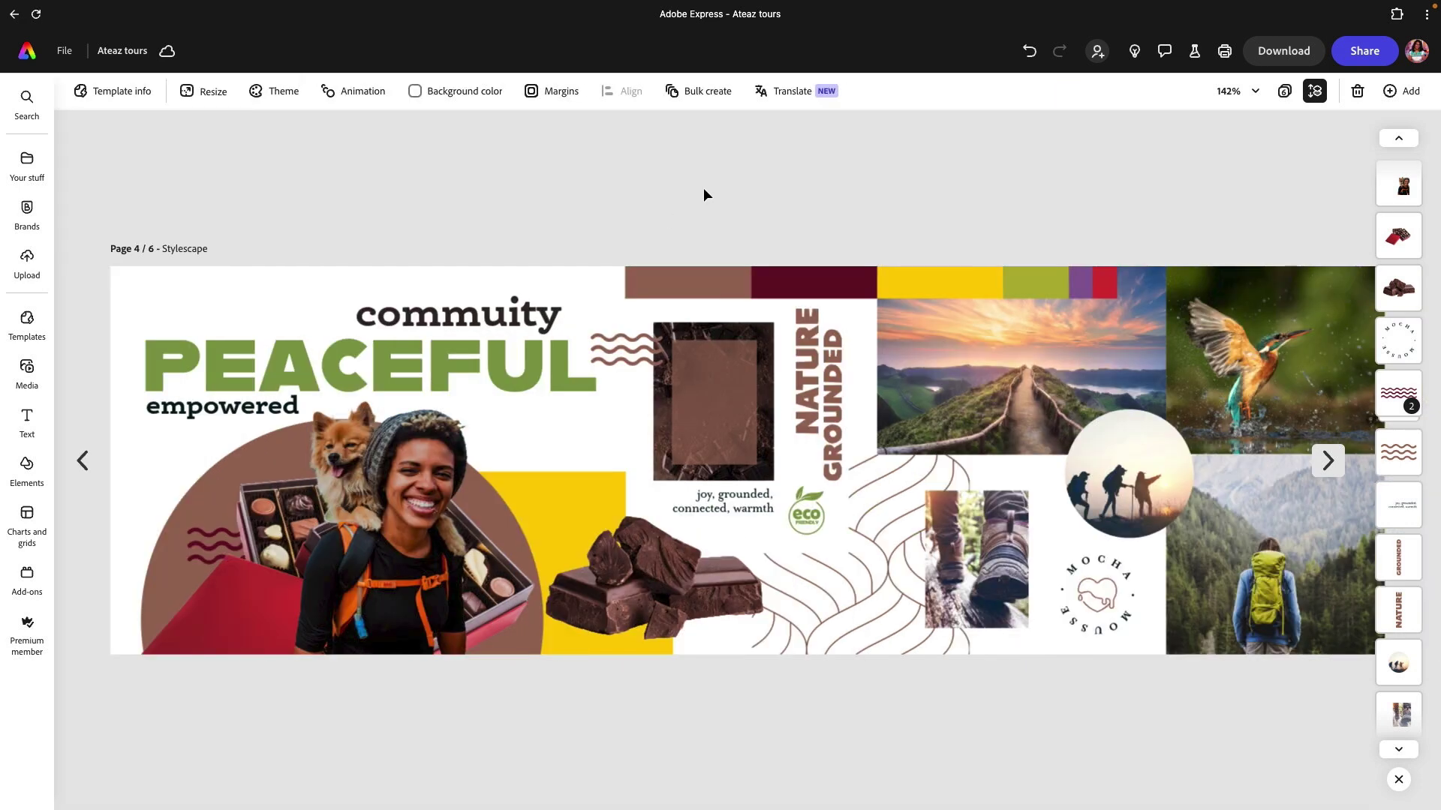
left_click(249, 532)
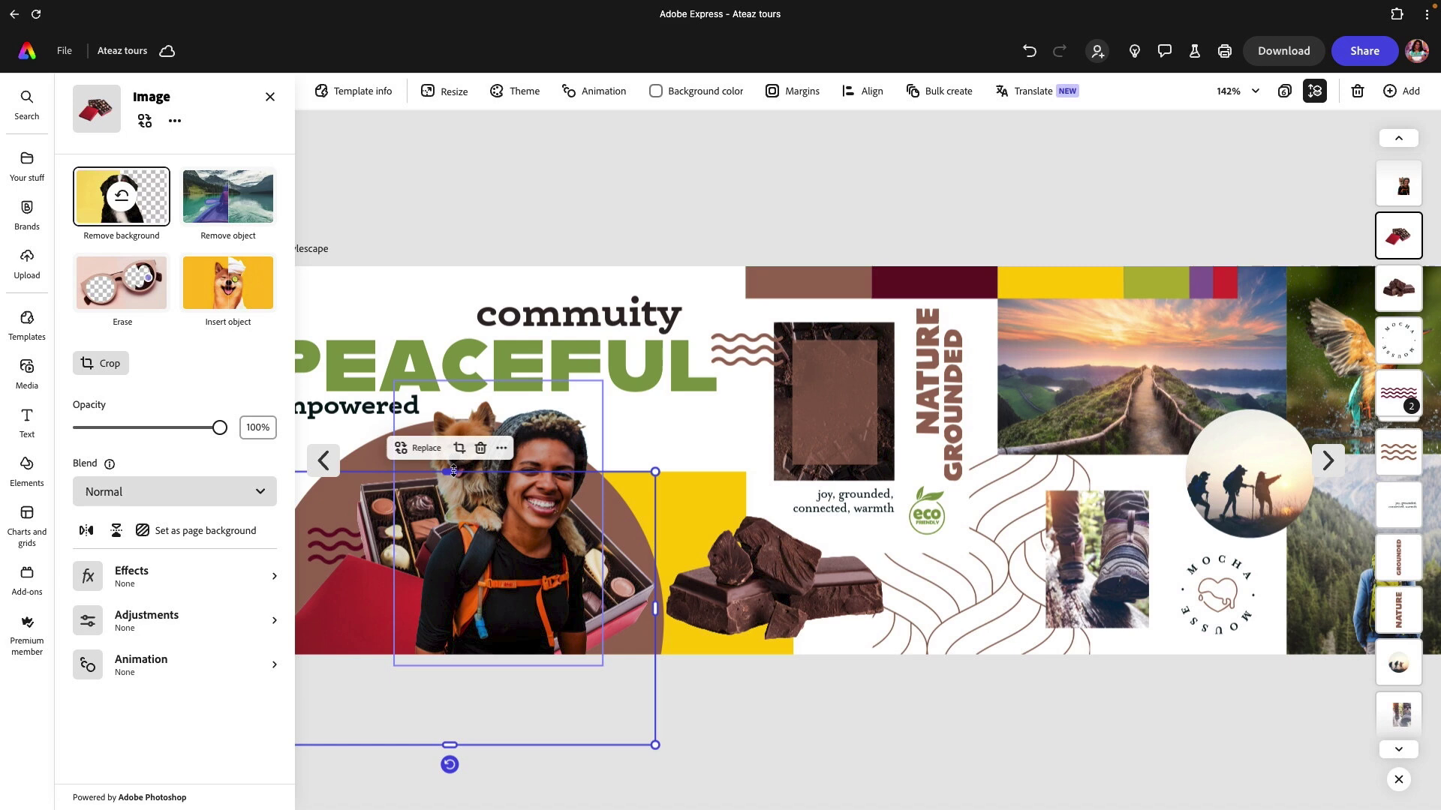
left_click(420, 449)
left_click(201, 205)
double_click(201, 206)
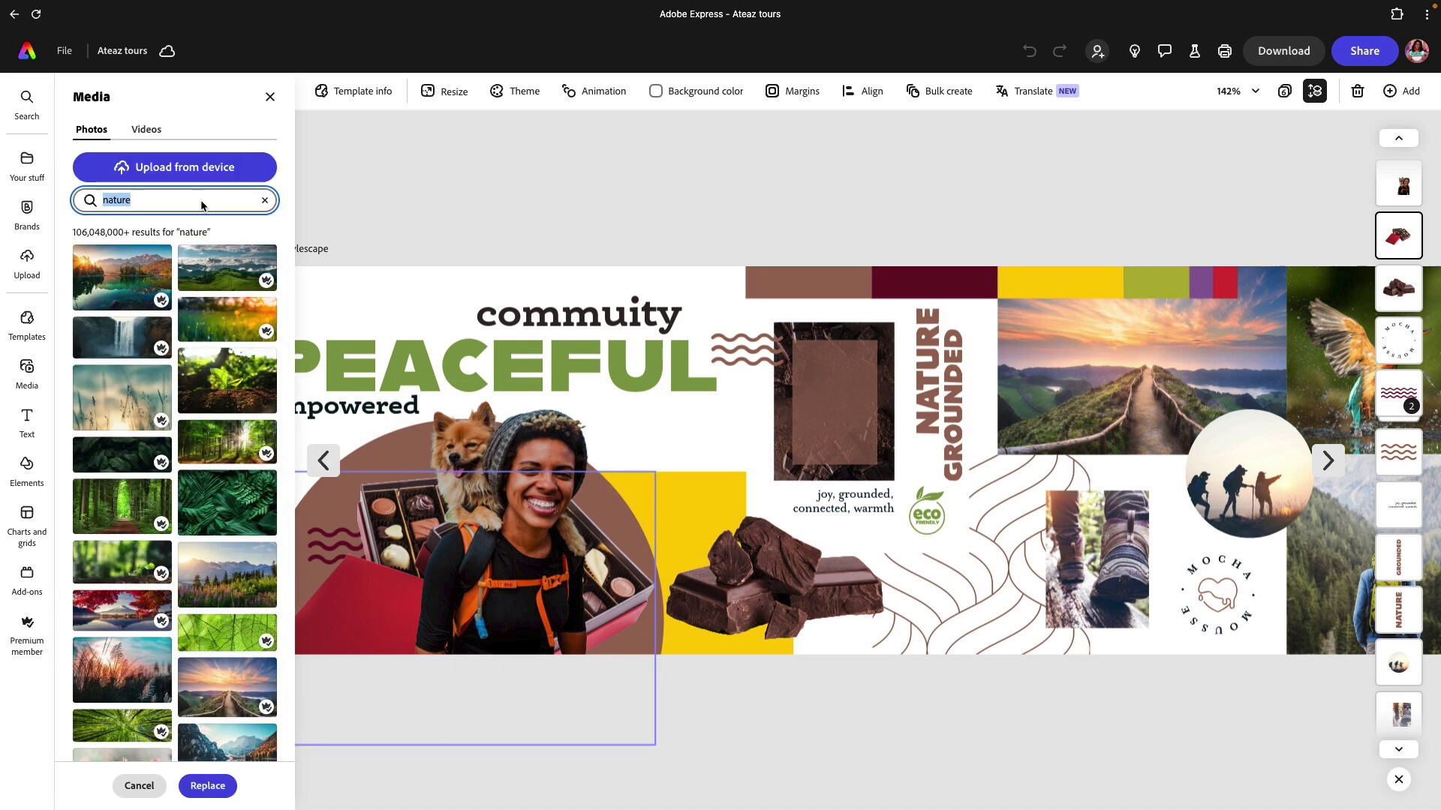
type("mountain")
key("Return")
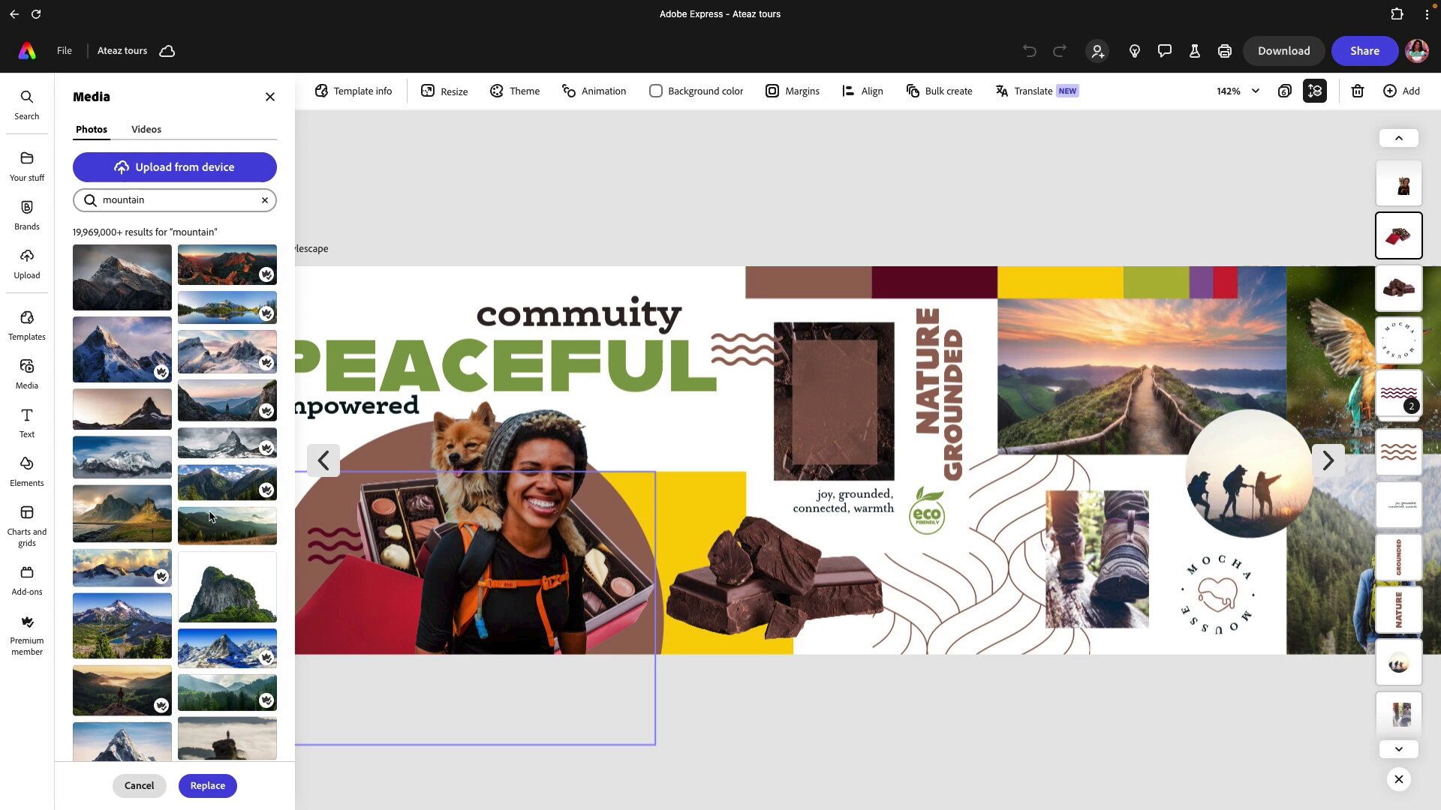
scroll(210, 516, "down", 10)
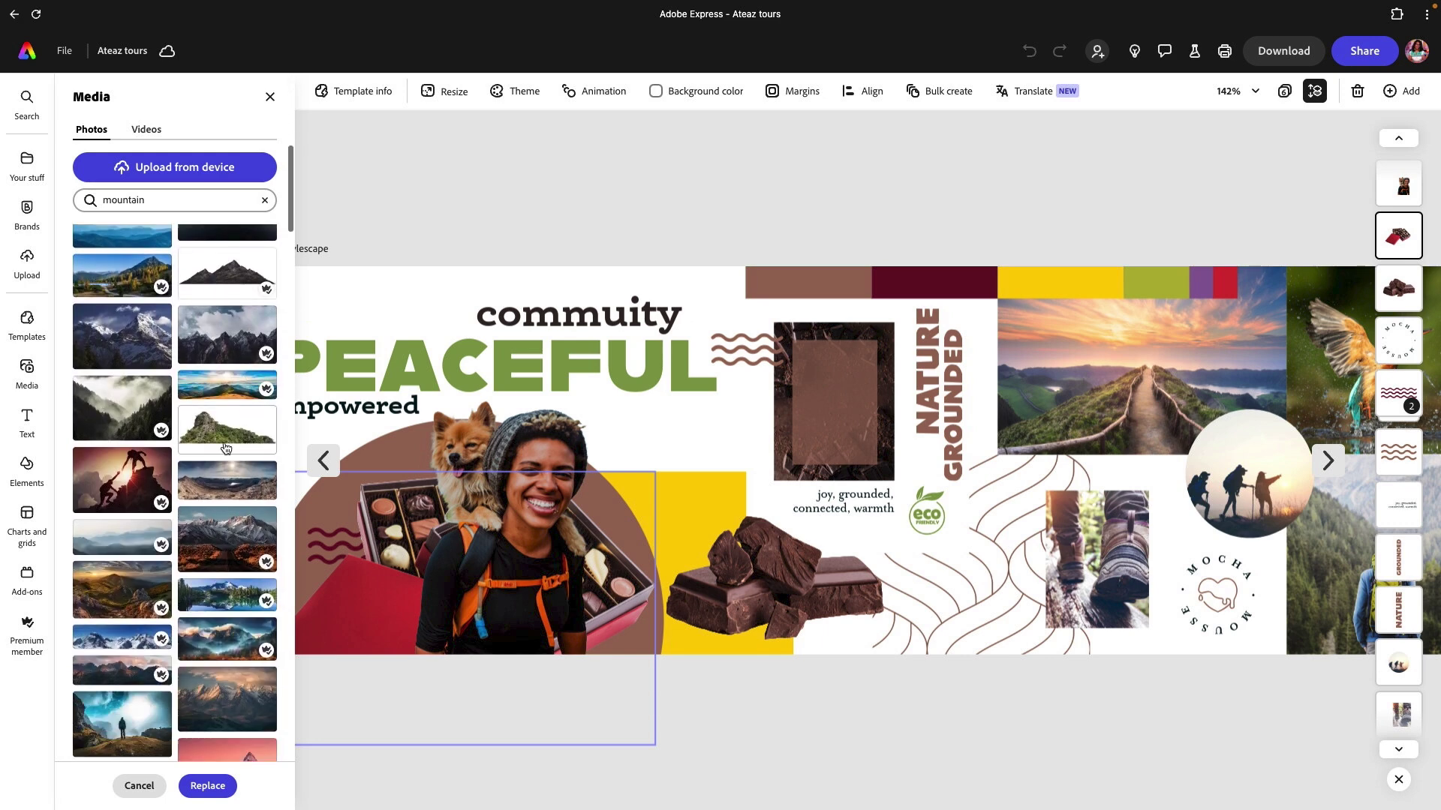
scroll(223, 449, "down", 1)
left_click_drag(218, 403, 455, 416)
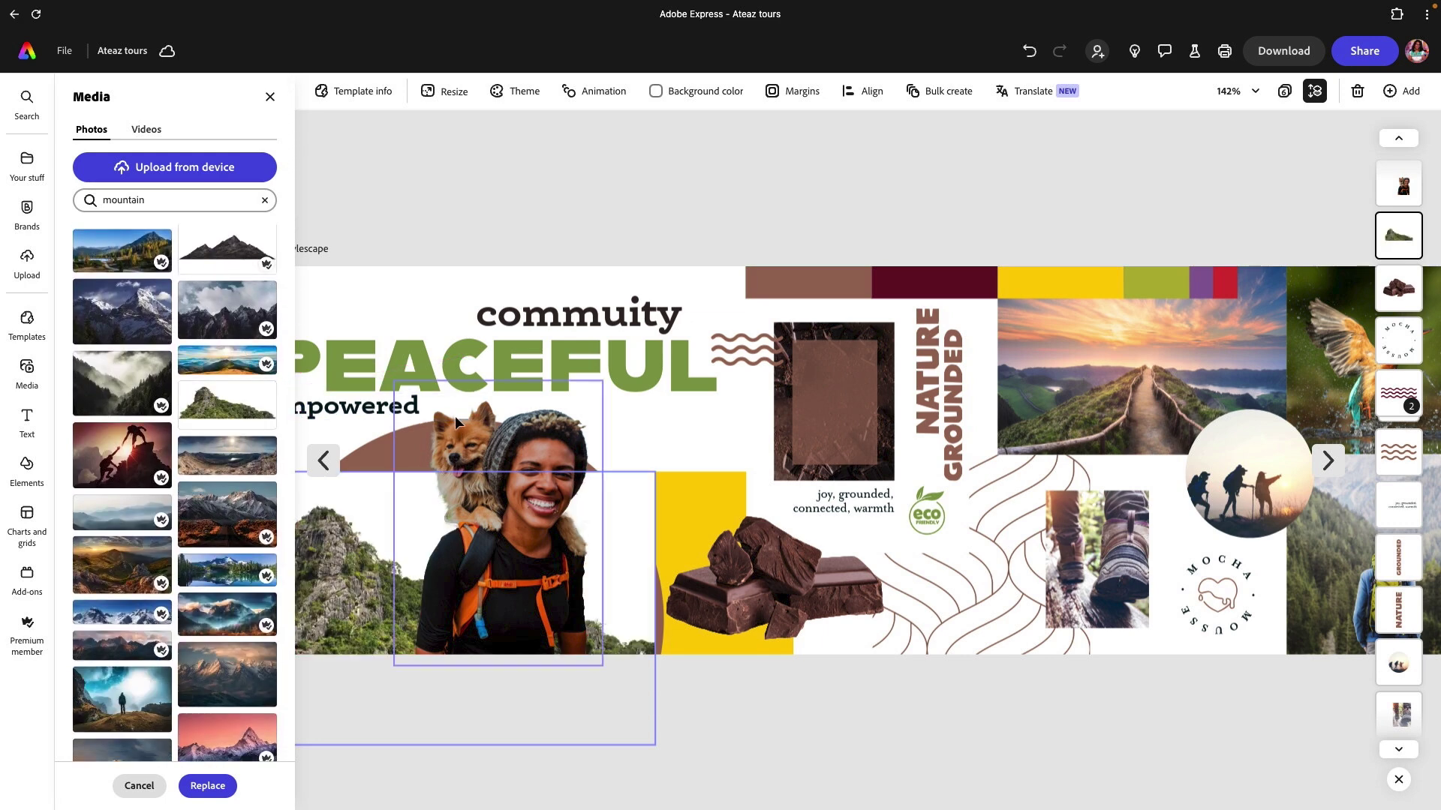
left_click(533, 191)
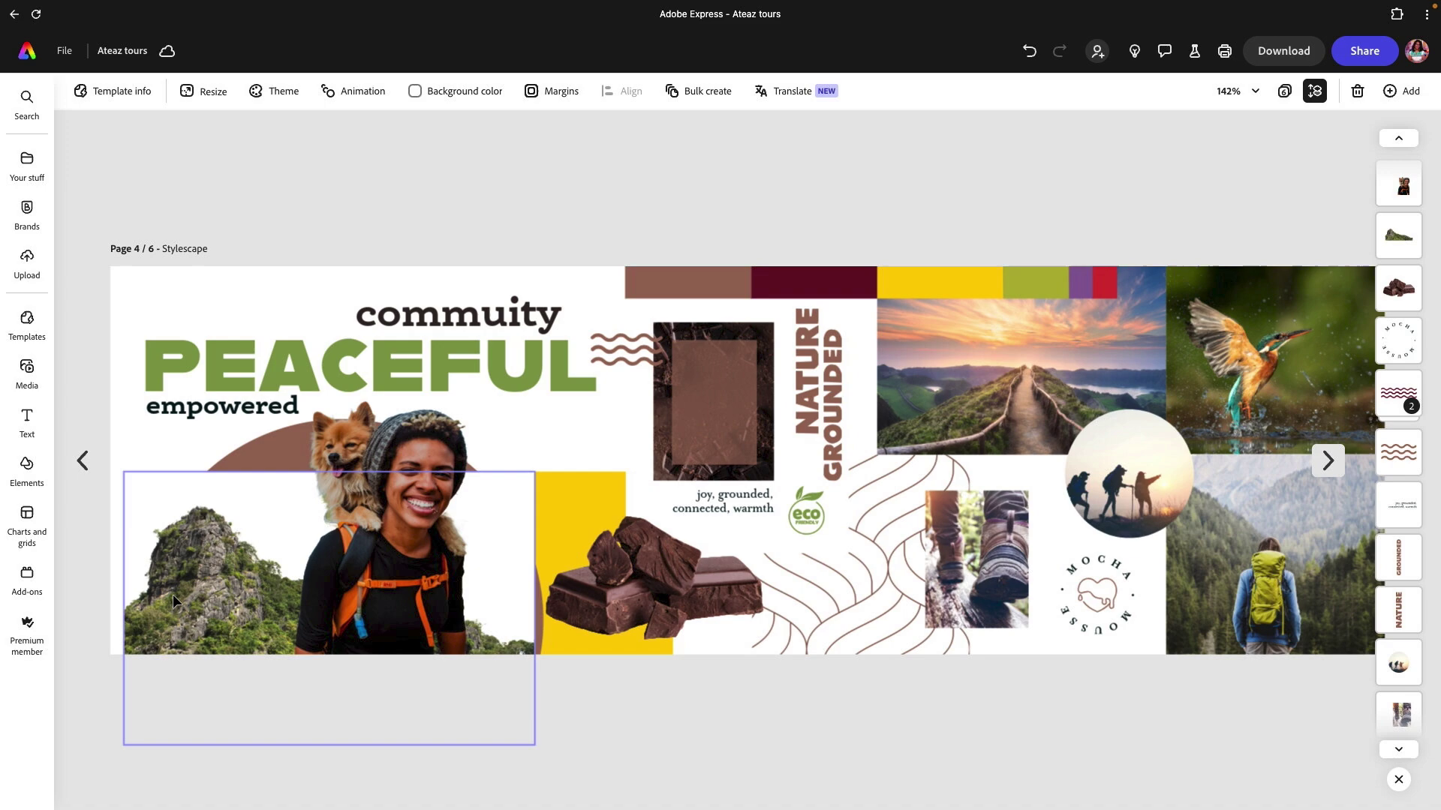
- Move the mountain image slightly up and widen it toward the right
left_click(173, 594)
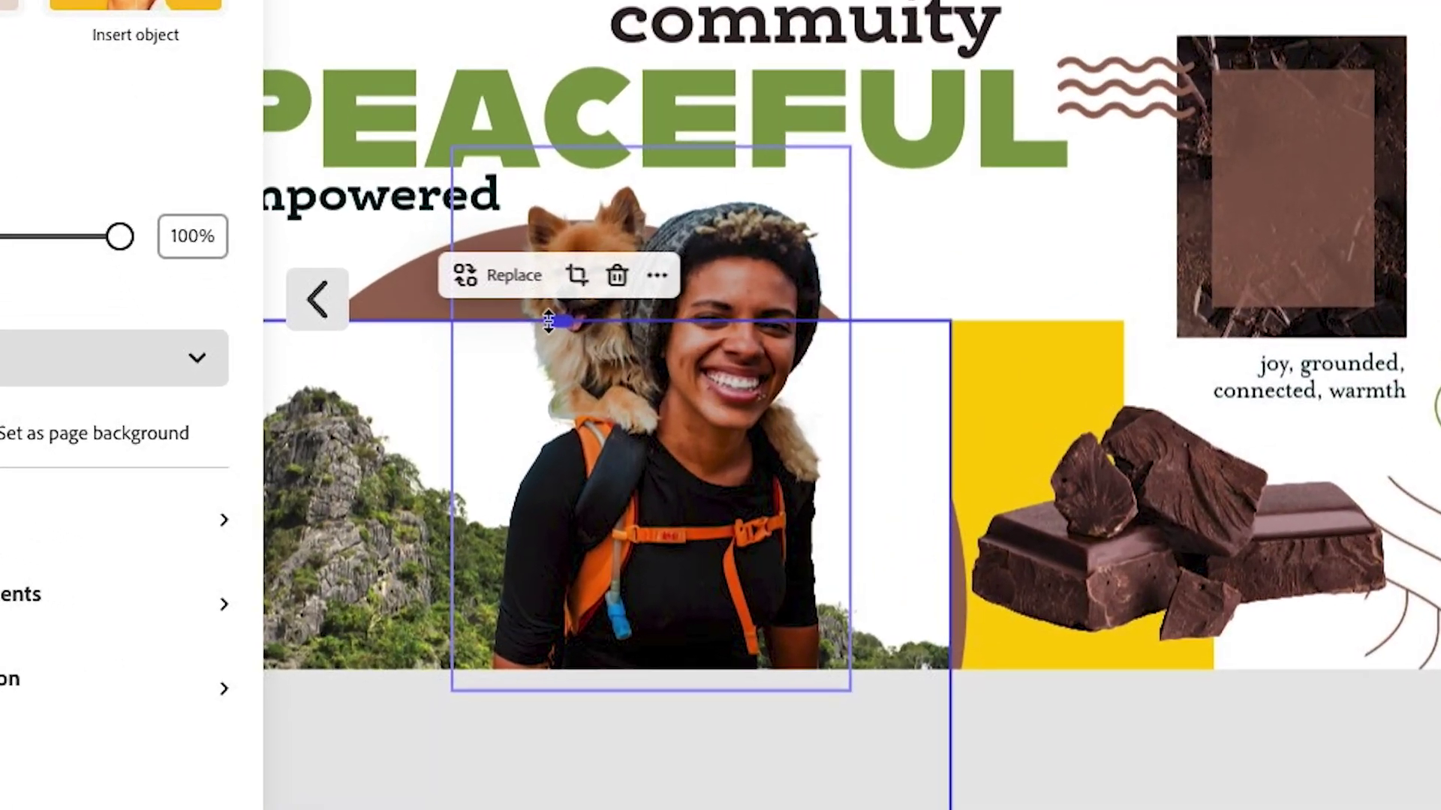
left_click_drag(475, 426, 475, 387)
left_click_drag(1049, 540, 1305, 545)
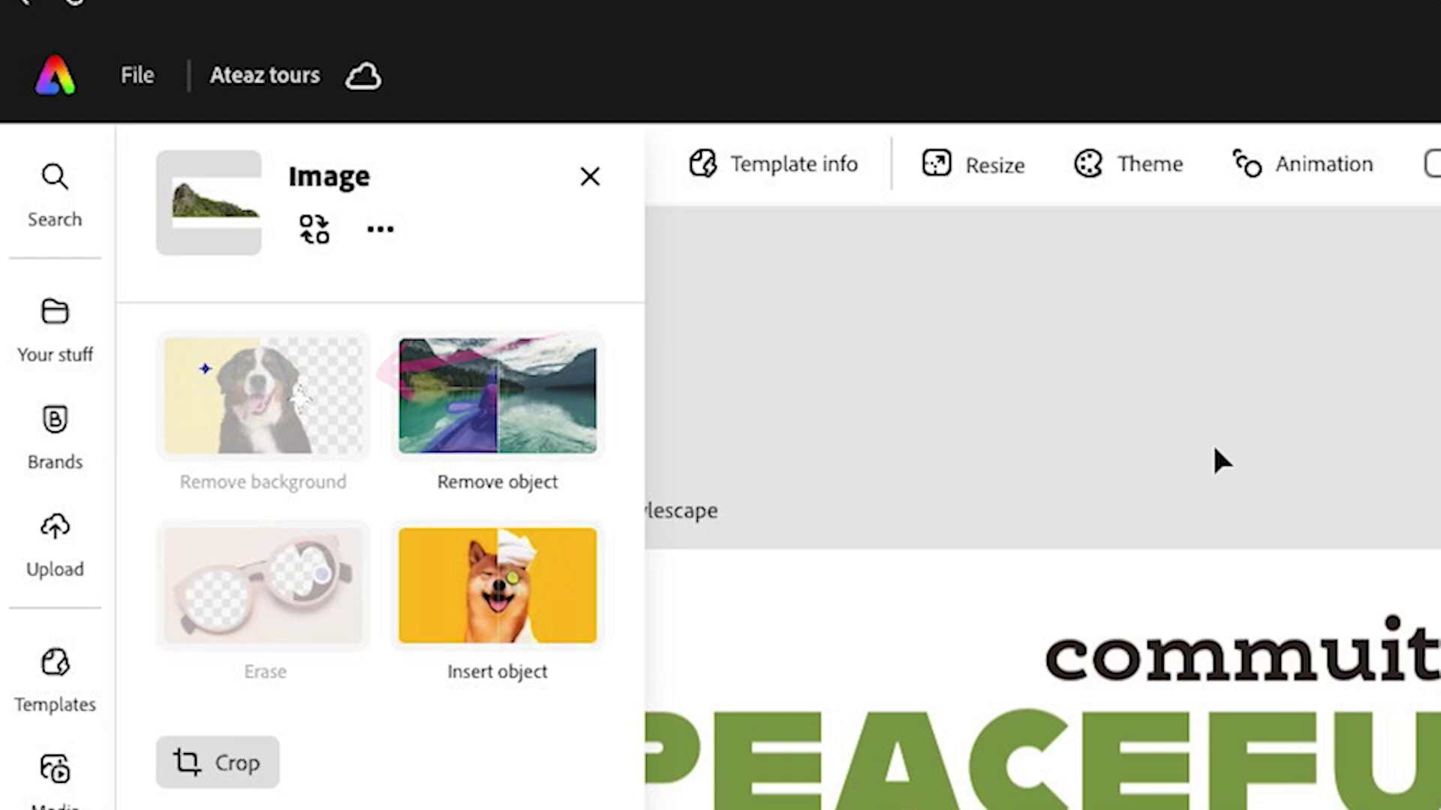
left_click(1167, 364)
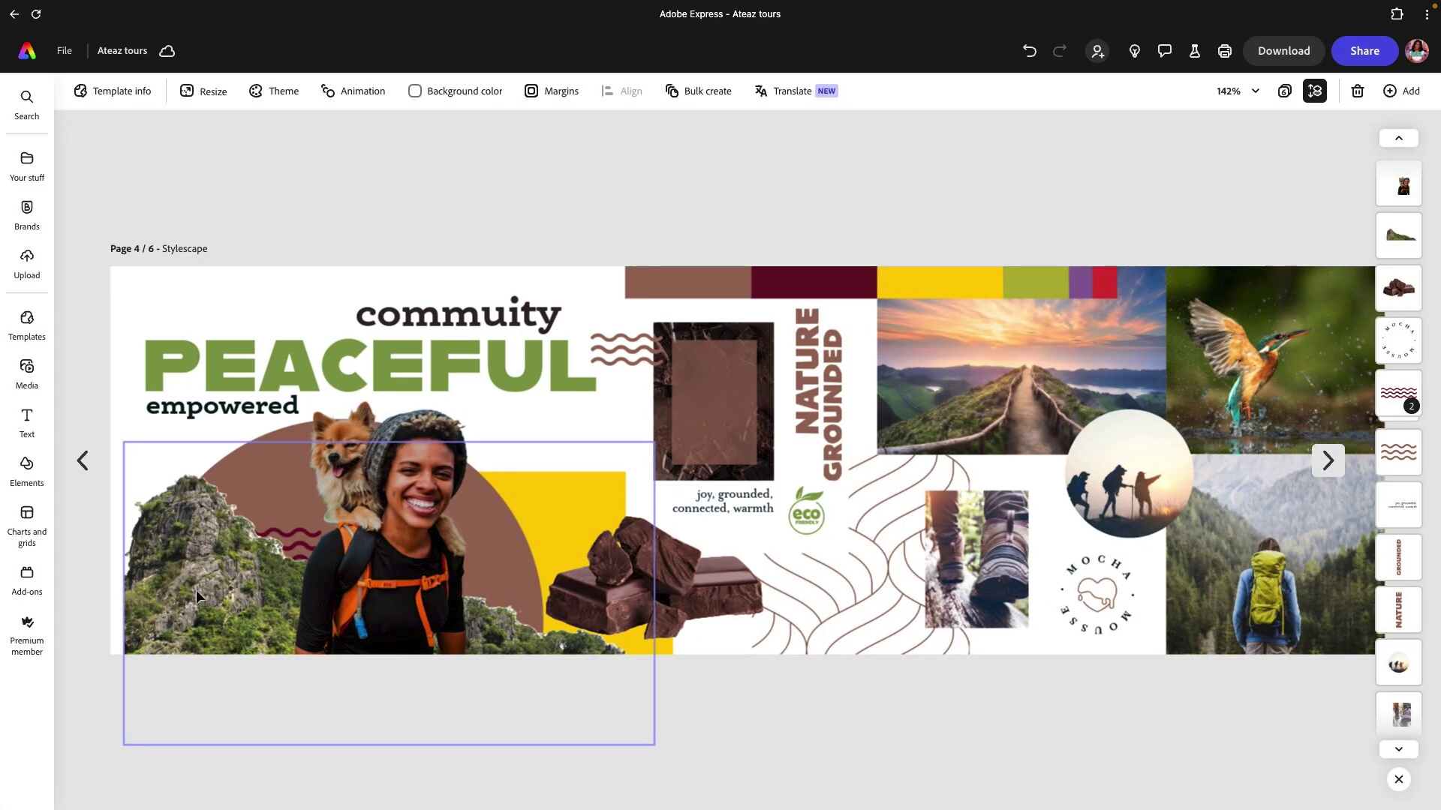
left_click(222, 533)
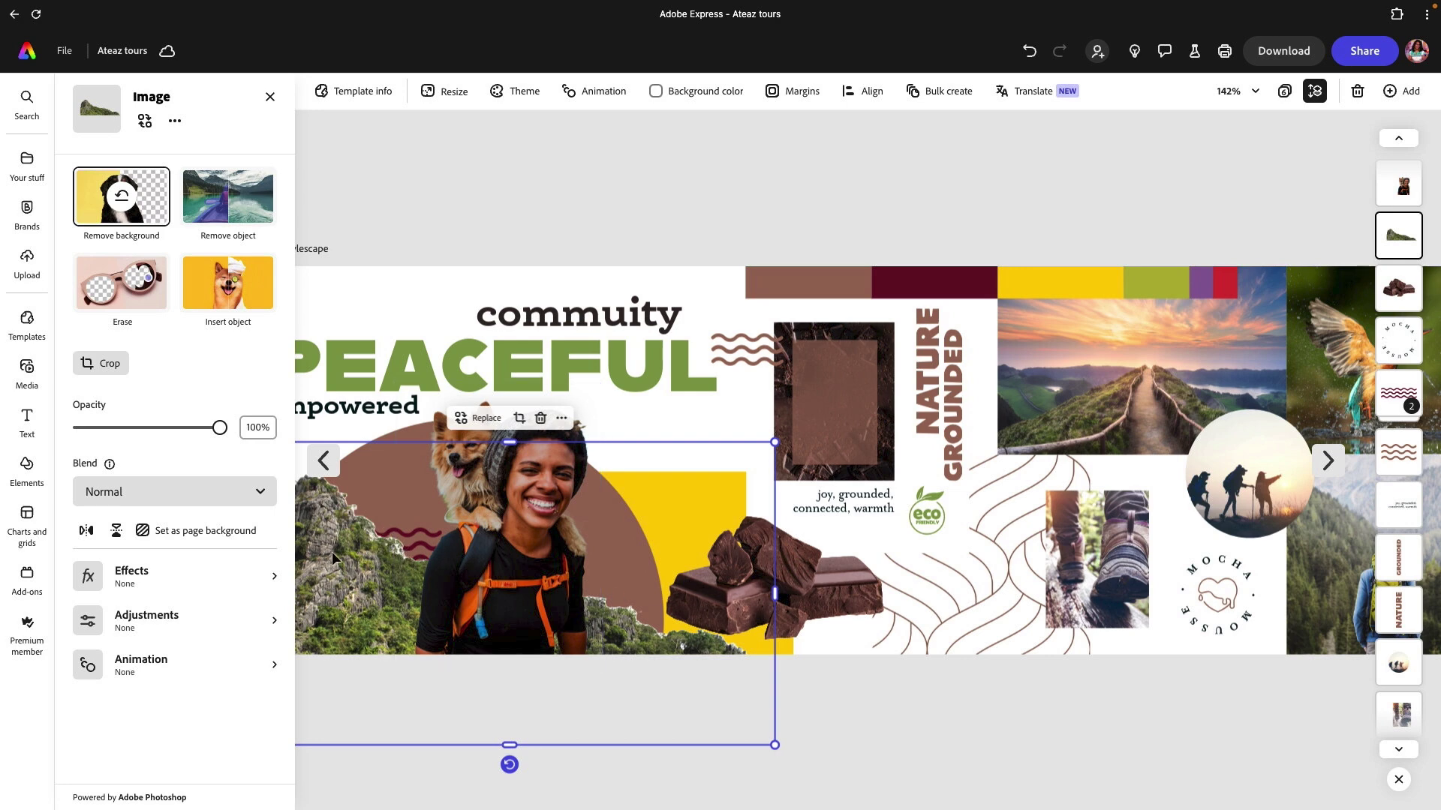
left_click(552, 234)
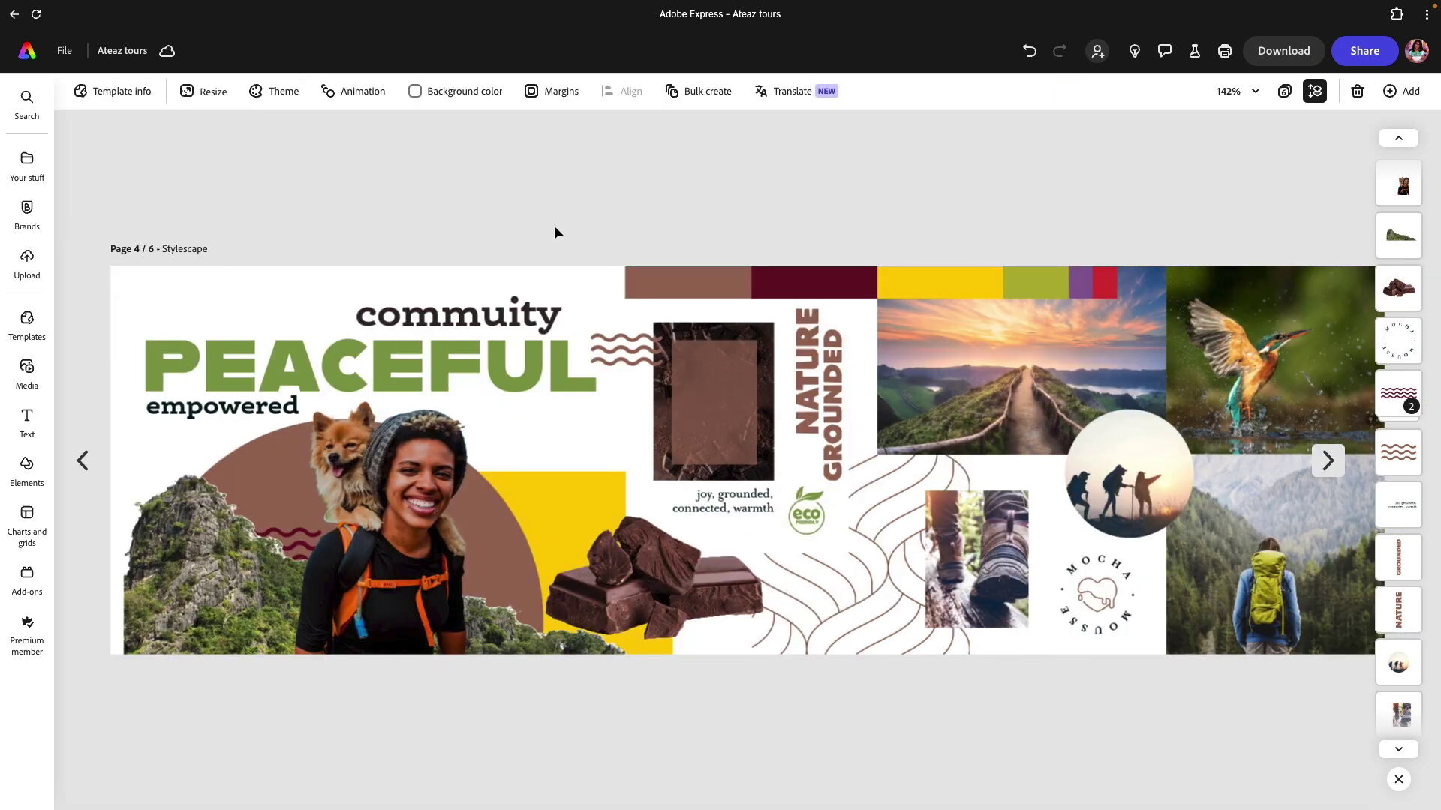
left_click(241, 530)
scroll(678, 550, "down", 3)
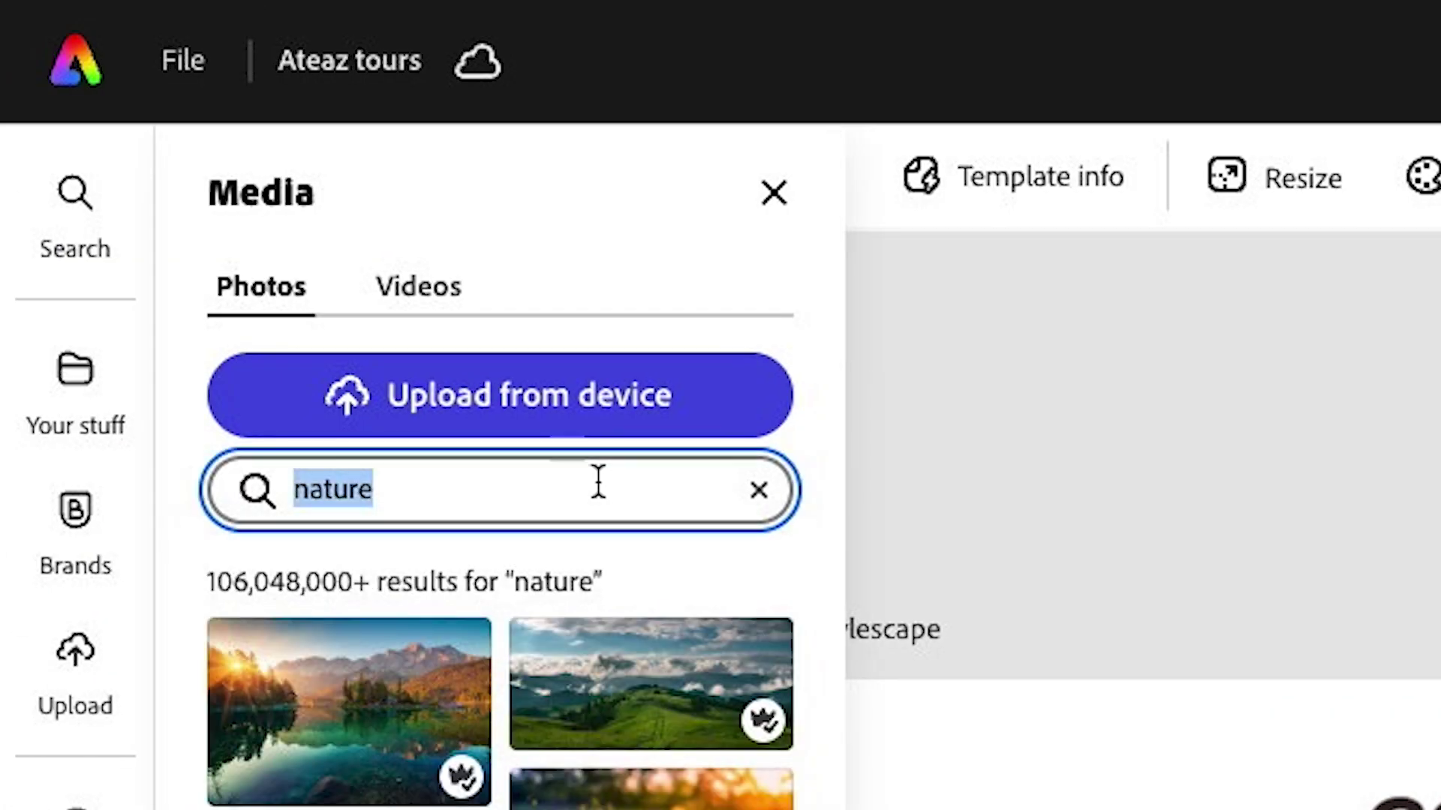
- Search 'pack' and replace the chocolate bars with the green hiking backpack photo
type("pack")
key("Return")
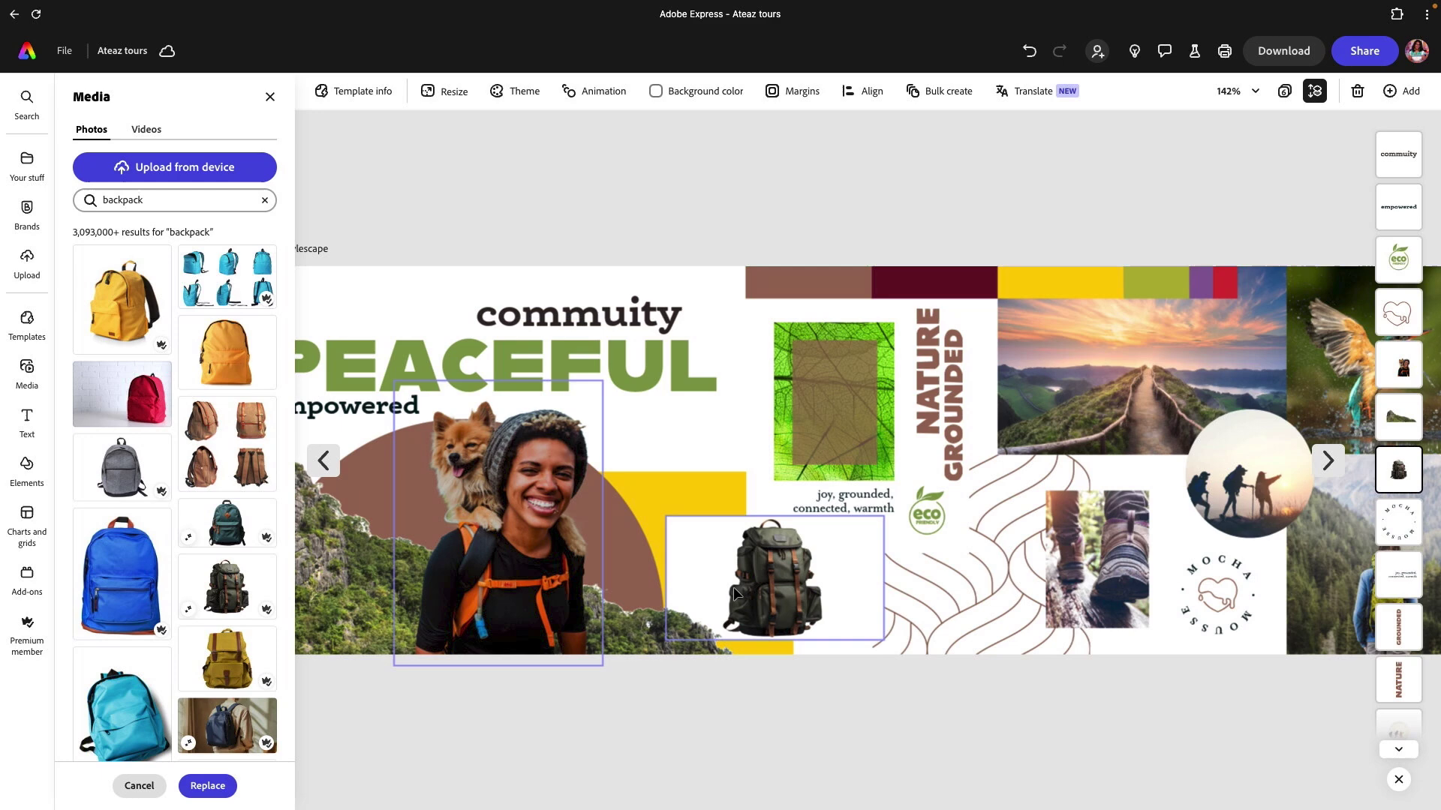
left_click(825, 595)
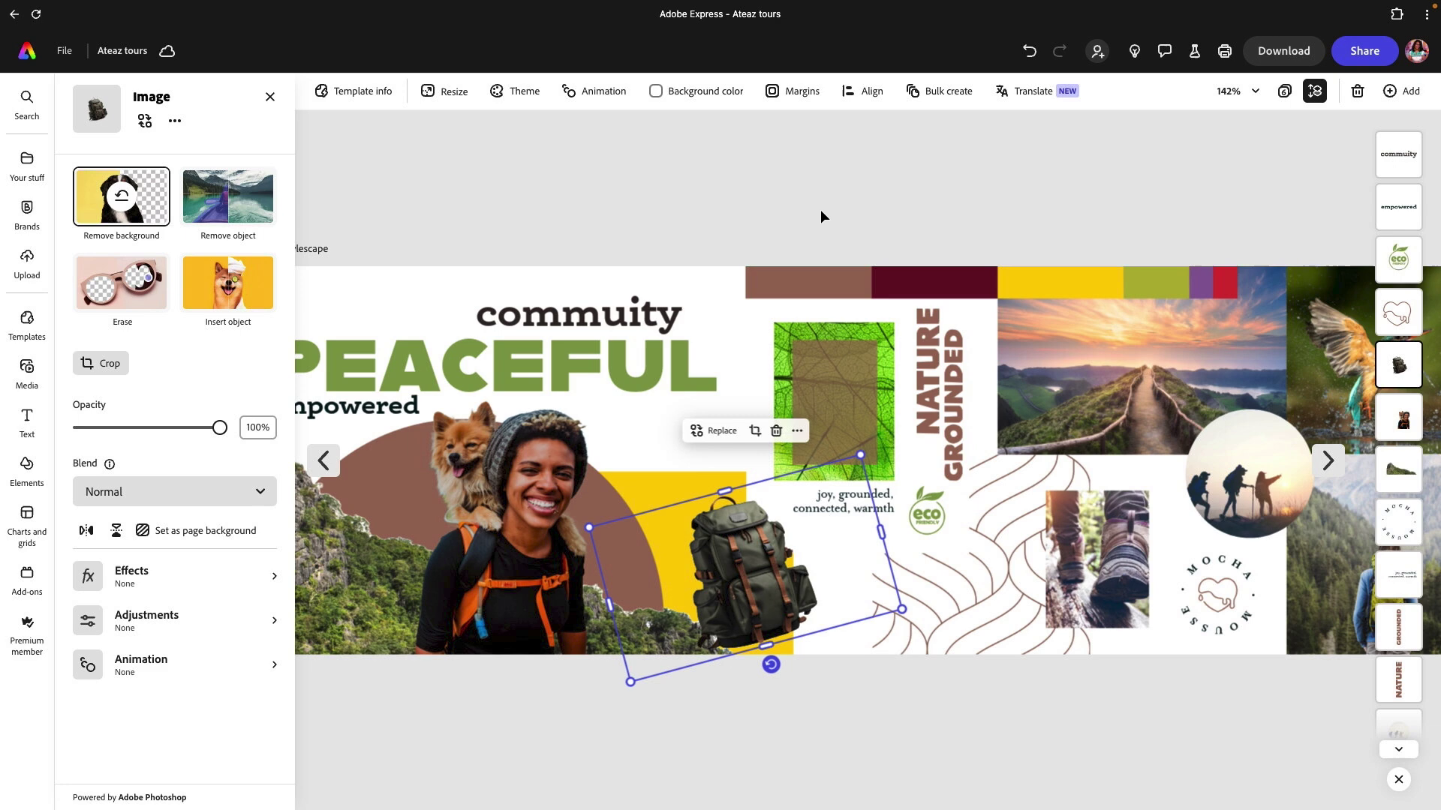
left_click(821, 209)
left_click(929, 604)
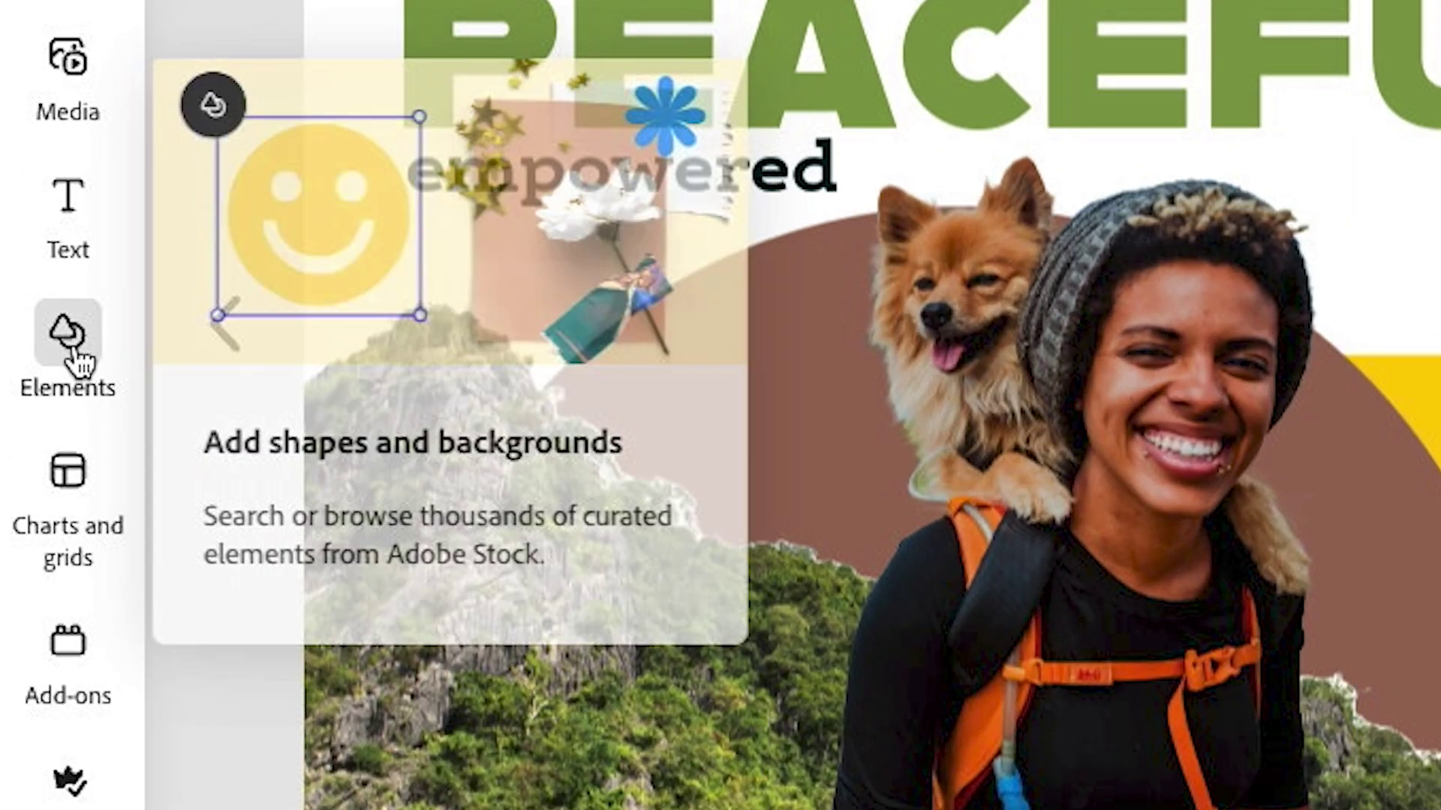
- Add a topographic map texture from an Elements search for 'topog'
left_click(75, 353)
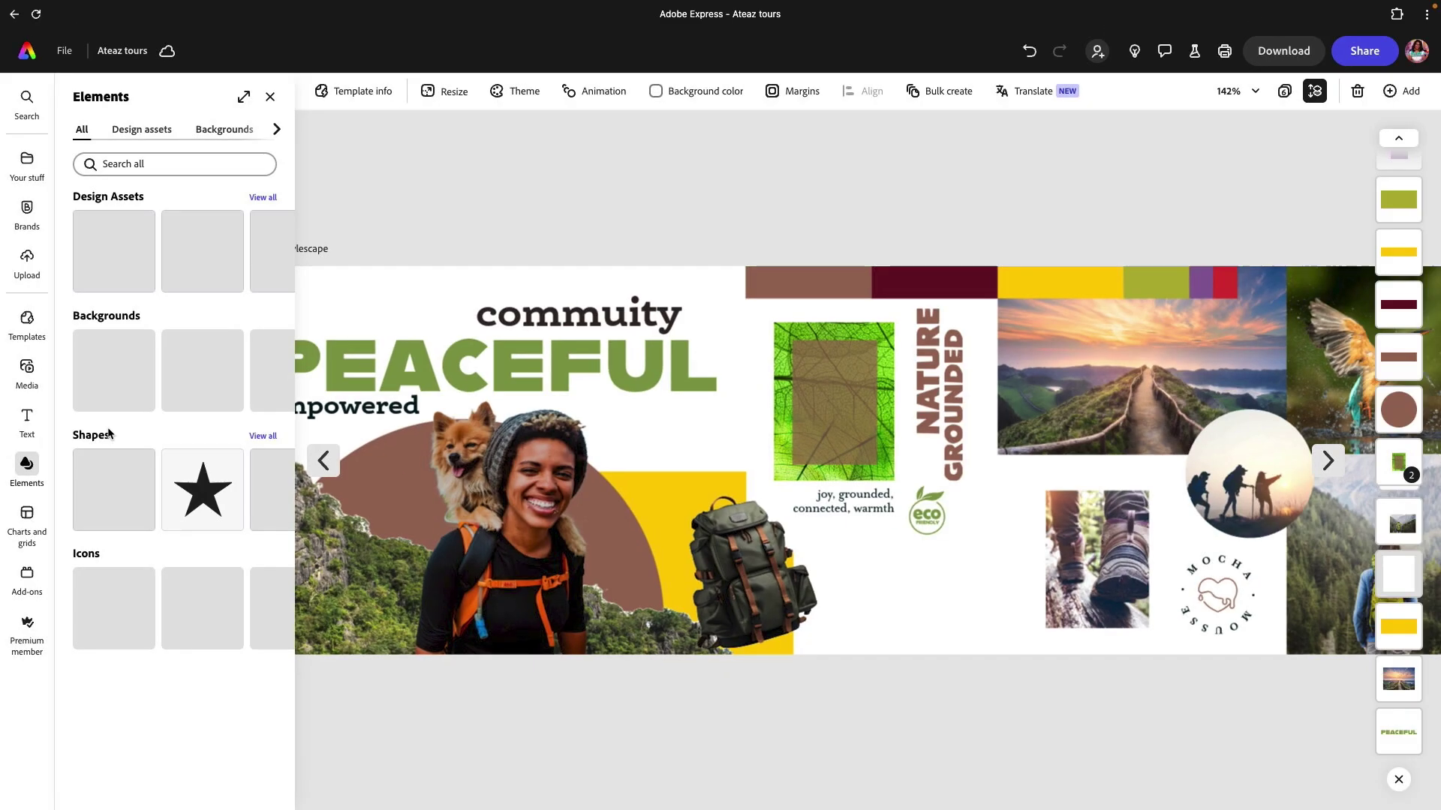
left_click(165, 164)
type("topog")
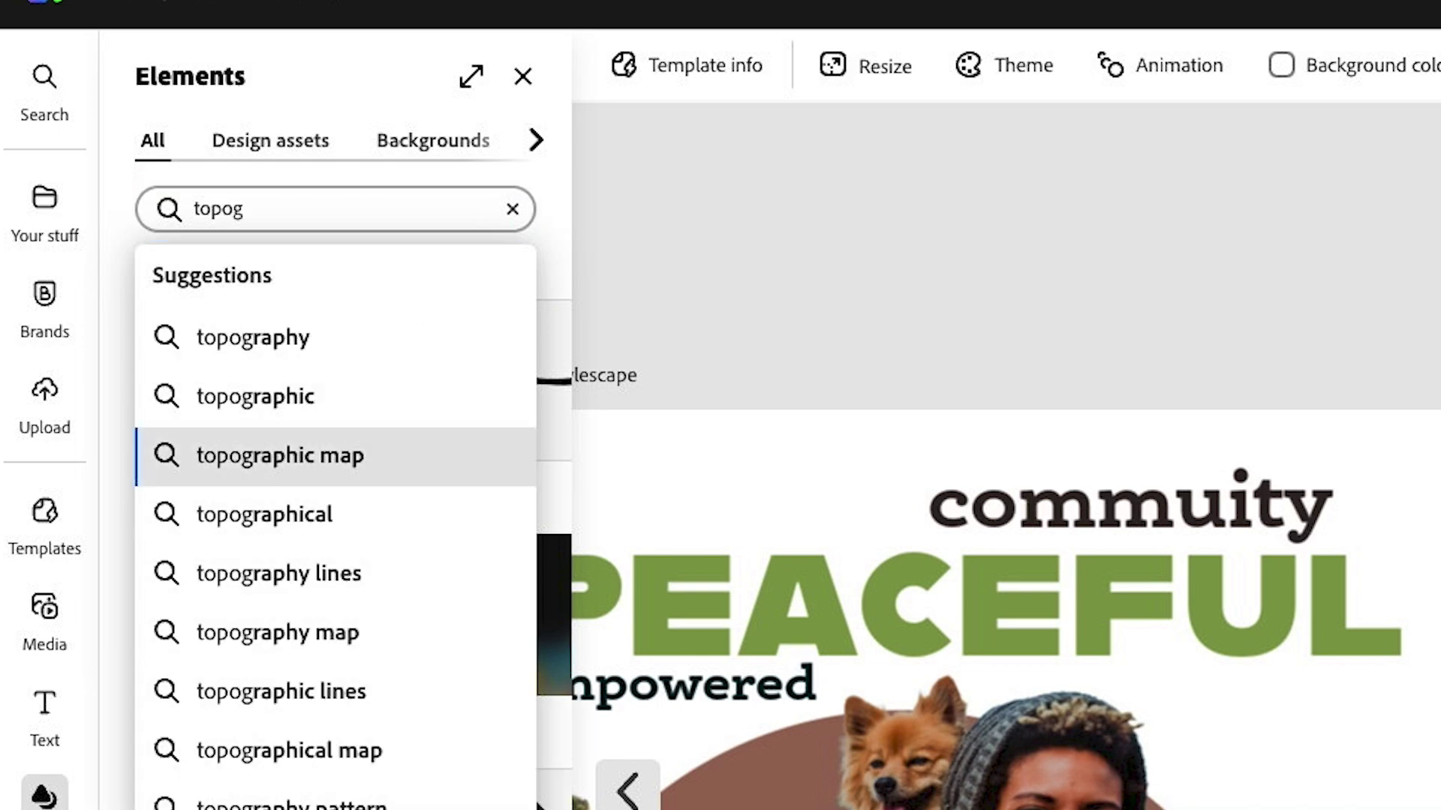
key("Return")
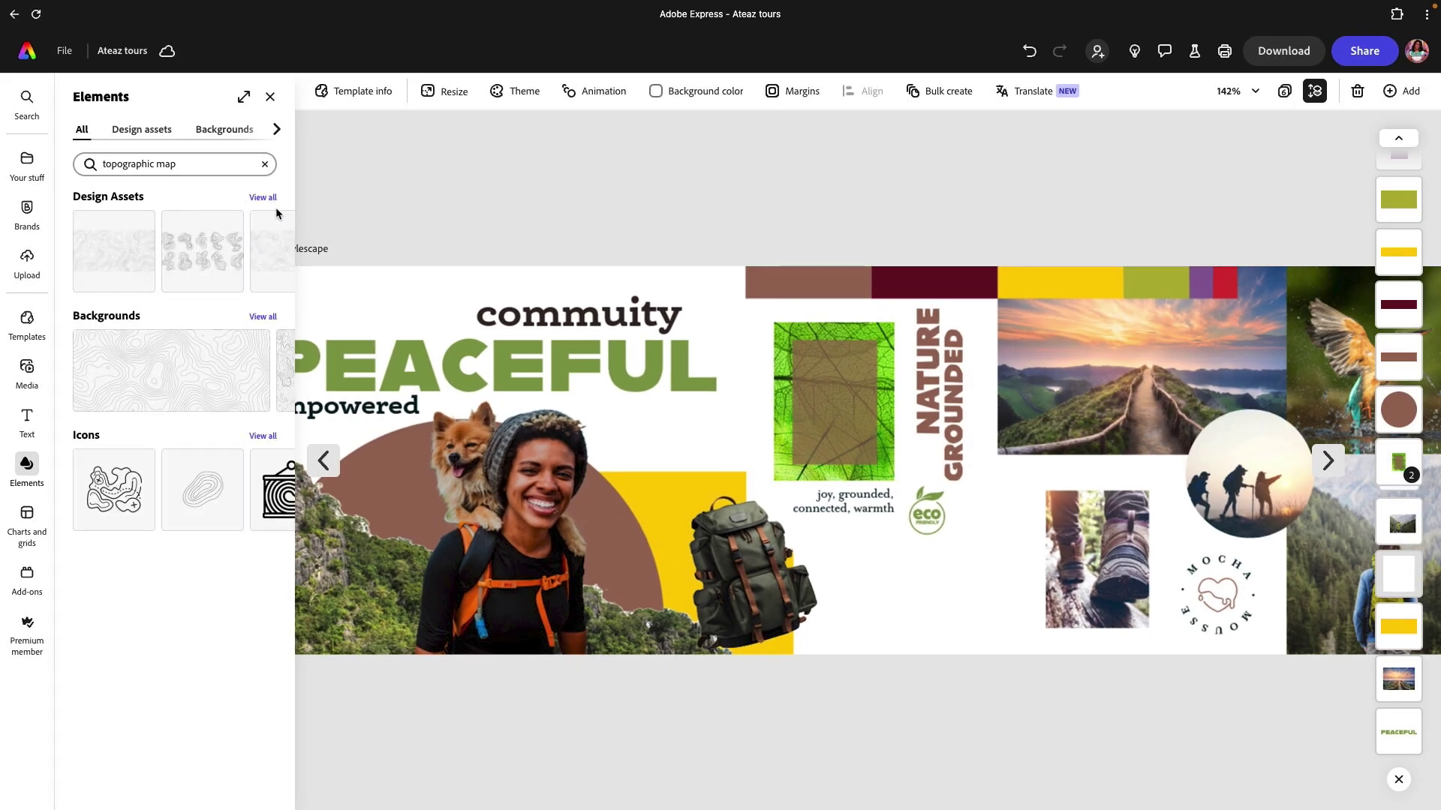
left_click(264, 198)
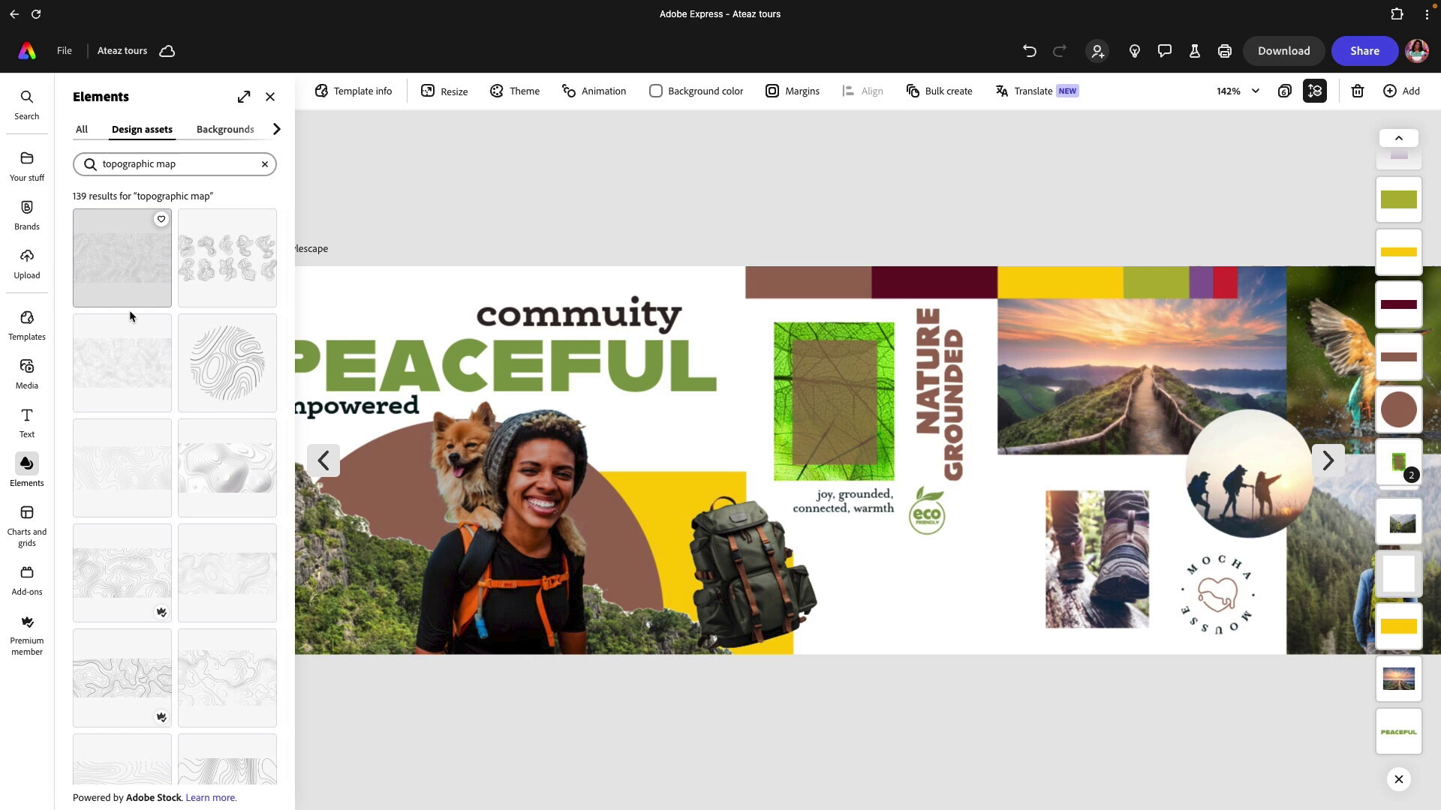
left_click(135, 580)
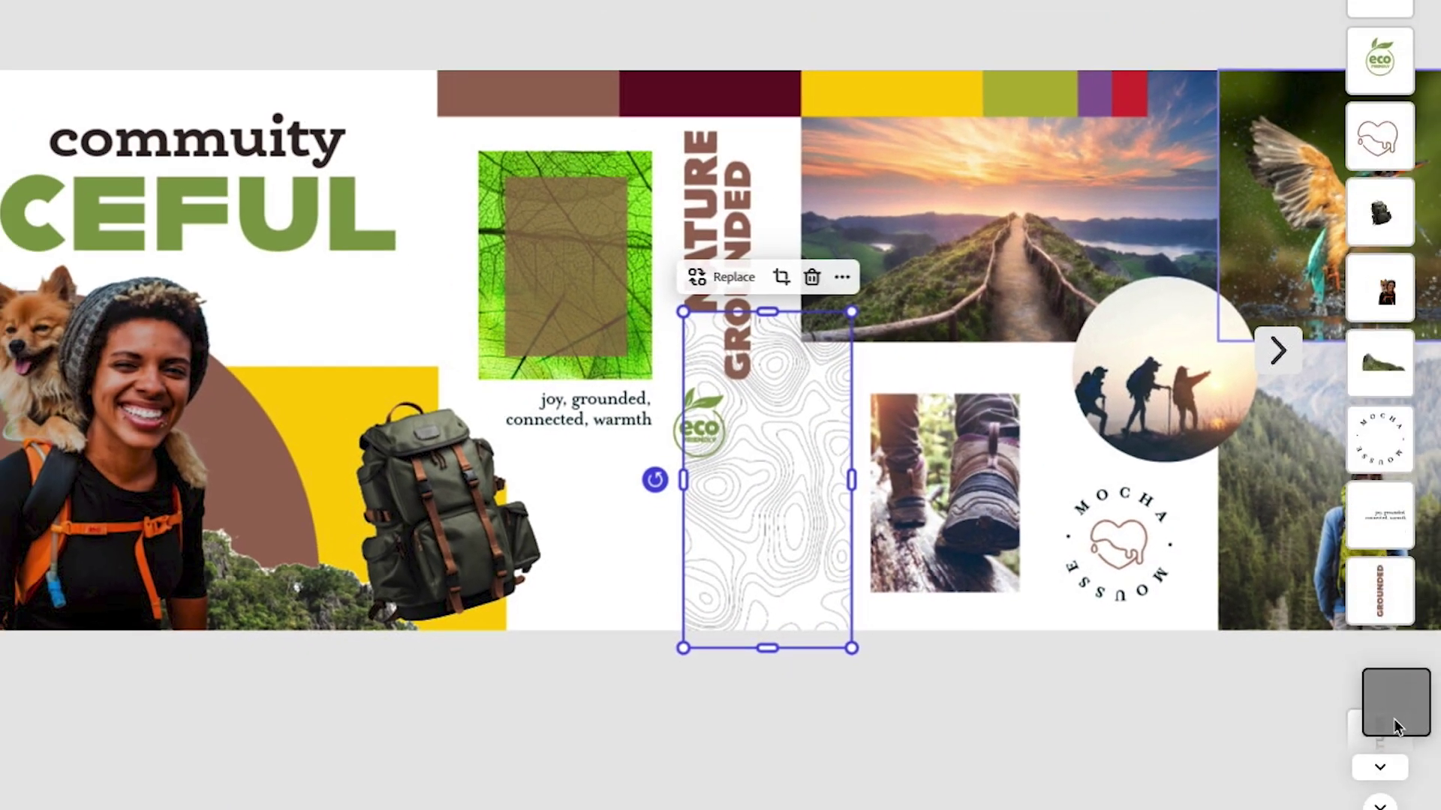
- Send the topographic texture lower, adjust its height and fade it to about 55% opacity
left_click_drag(1395, 726, 1393, 719)
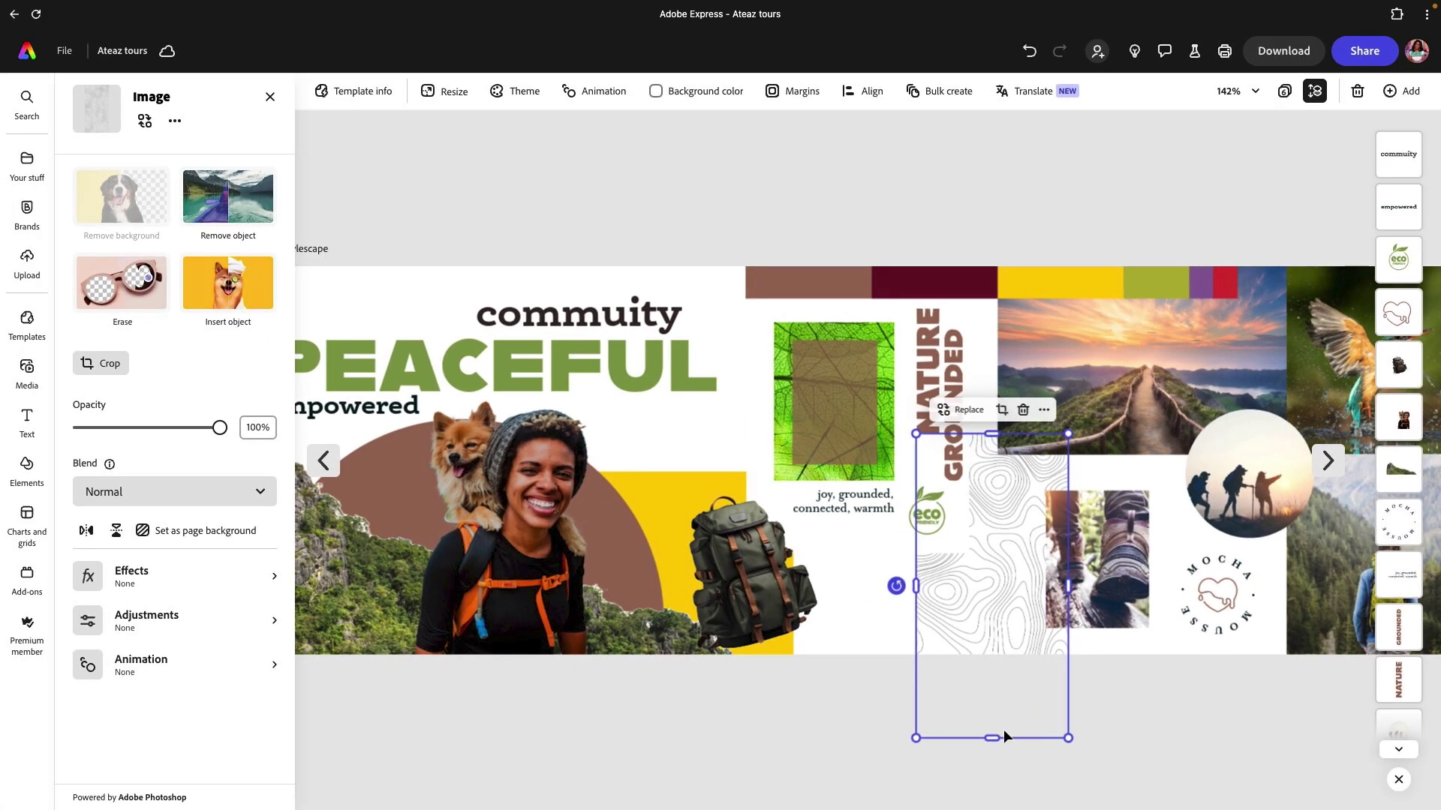
left_click_drag(992, 738, 993, 726)
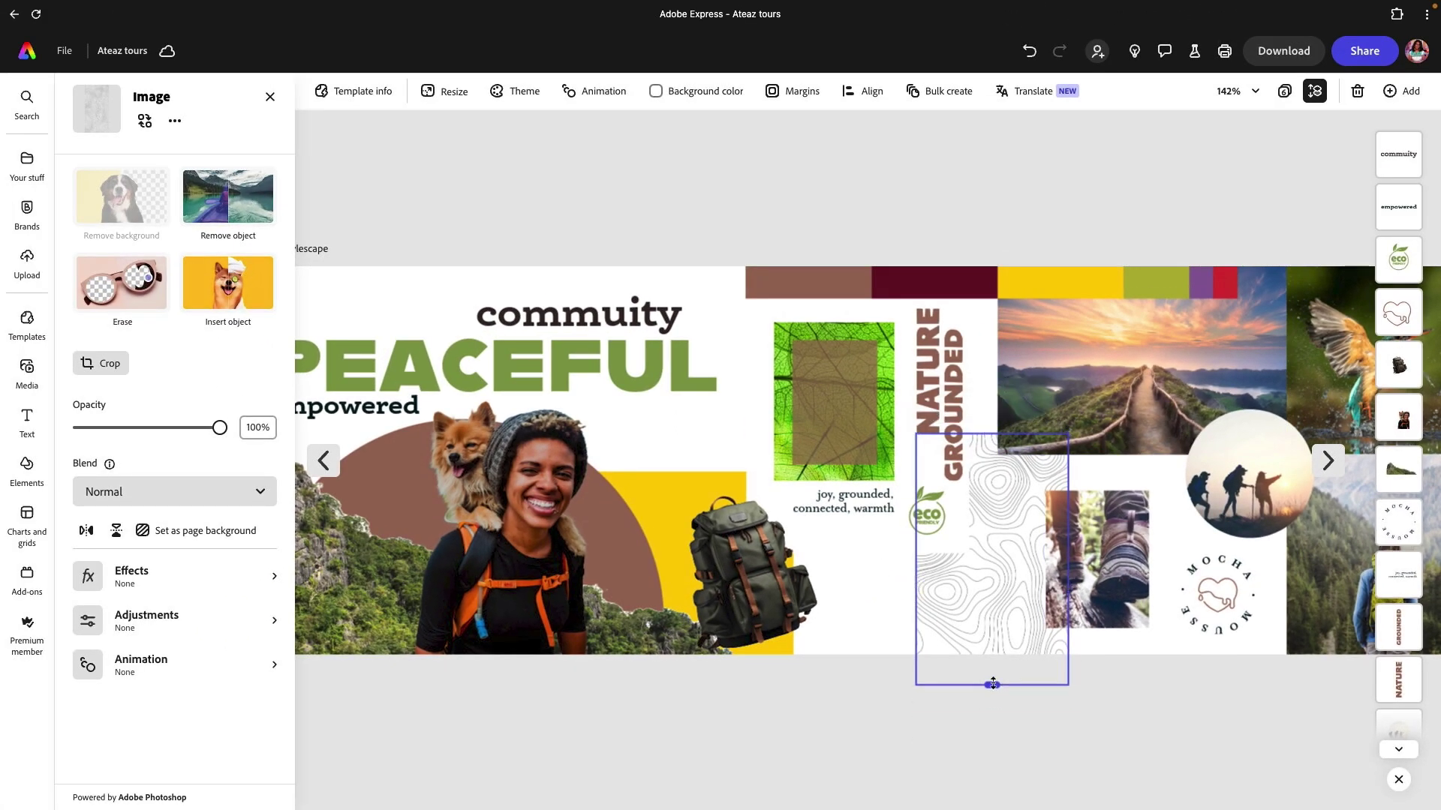
left_click_drag(1004, 675, 1004, 673)
left_click_drag(220, 427, 185, 428)
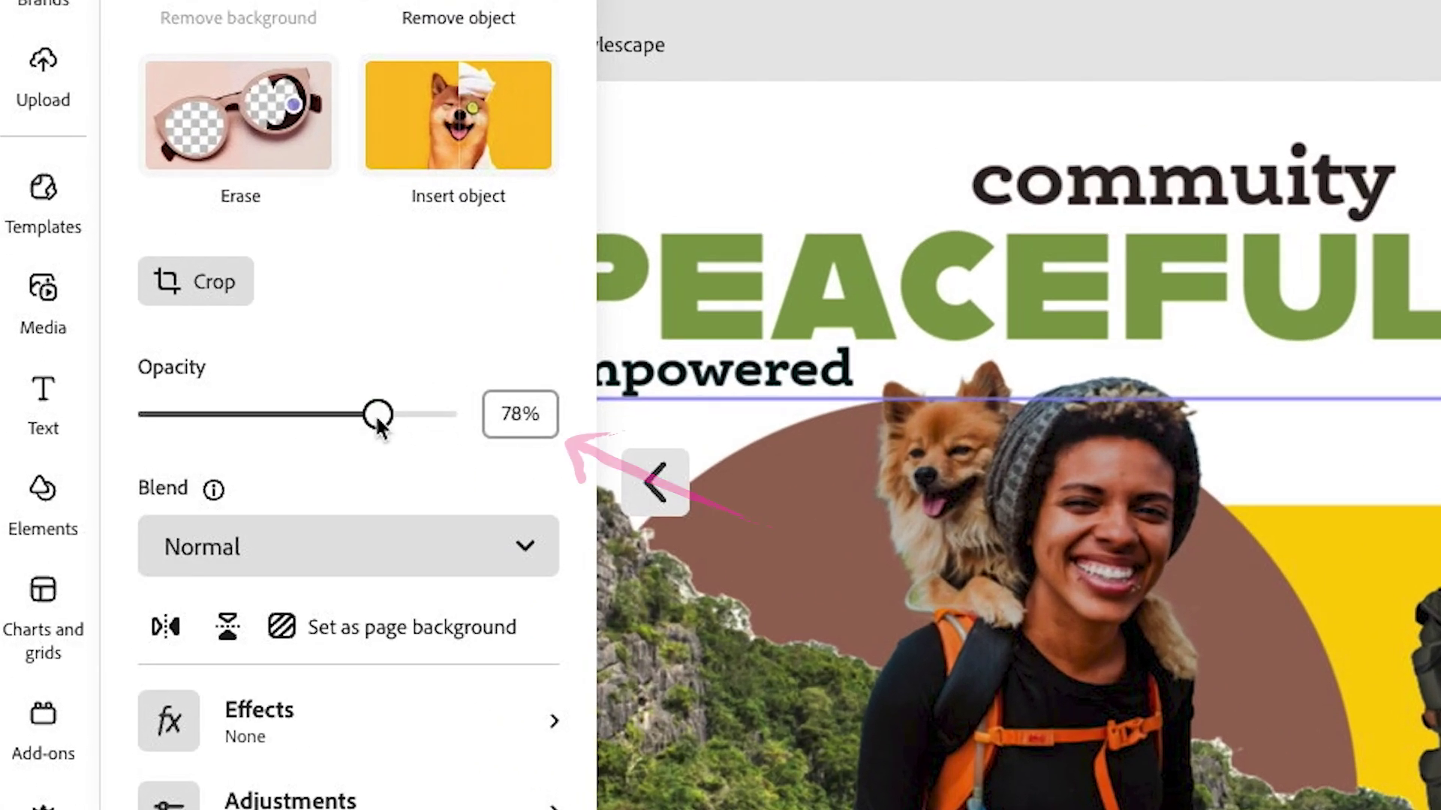
left_click_drag(330, 424, 311, 424)
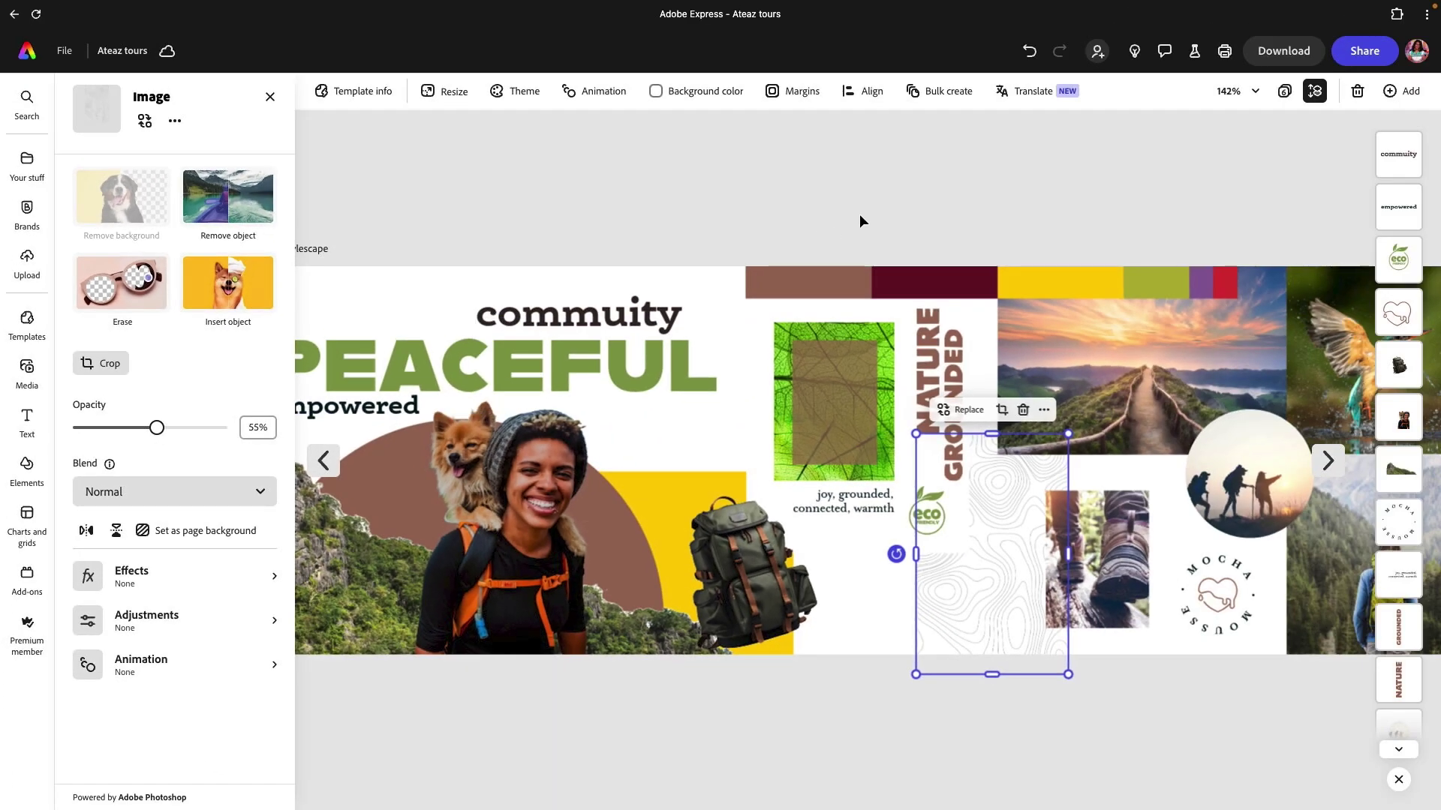
- Delete the eco-friendly logo from the board
left_click(858, 214)
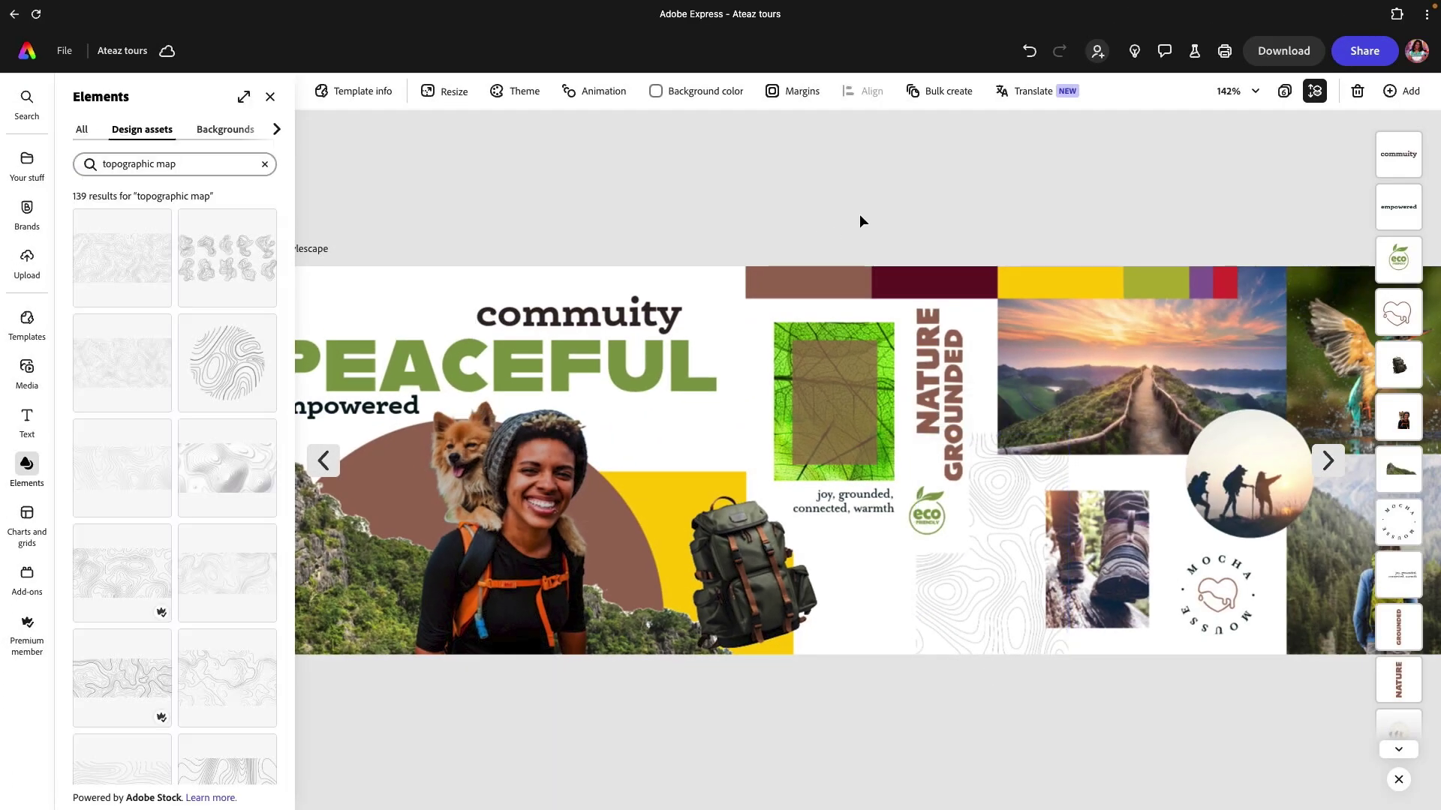
left_click(927, 502)
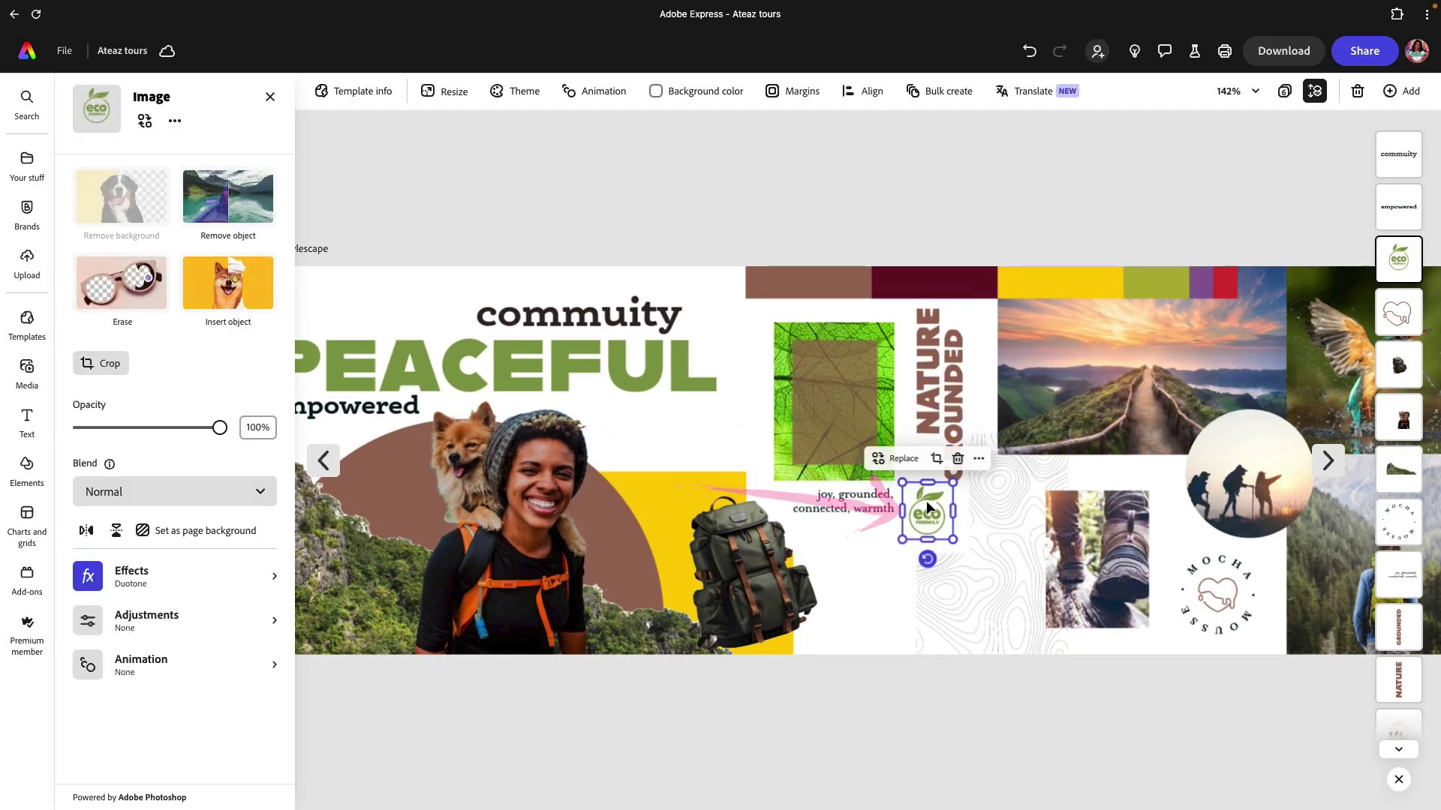
key("Delete")
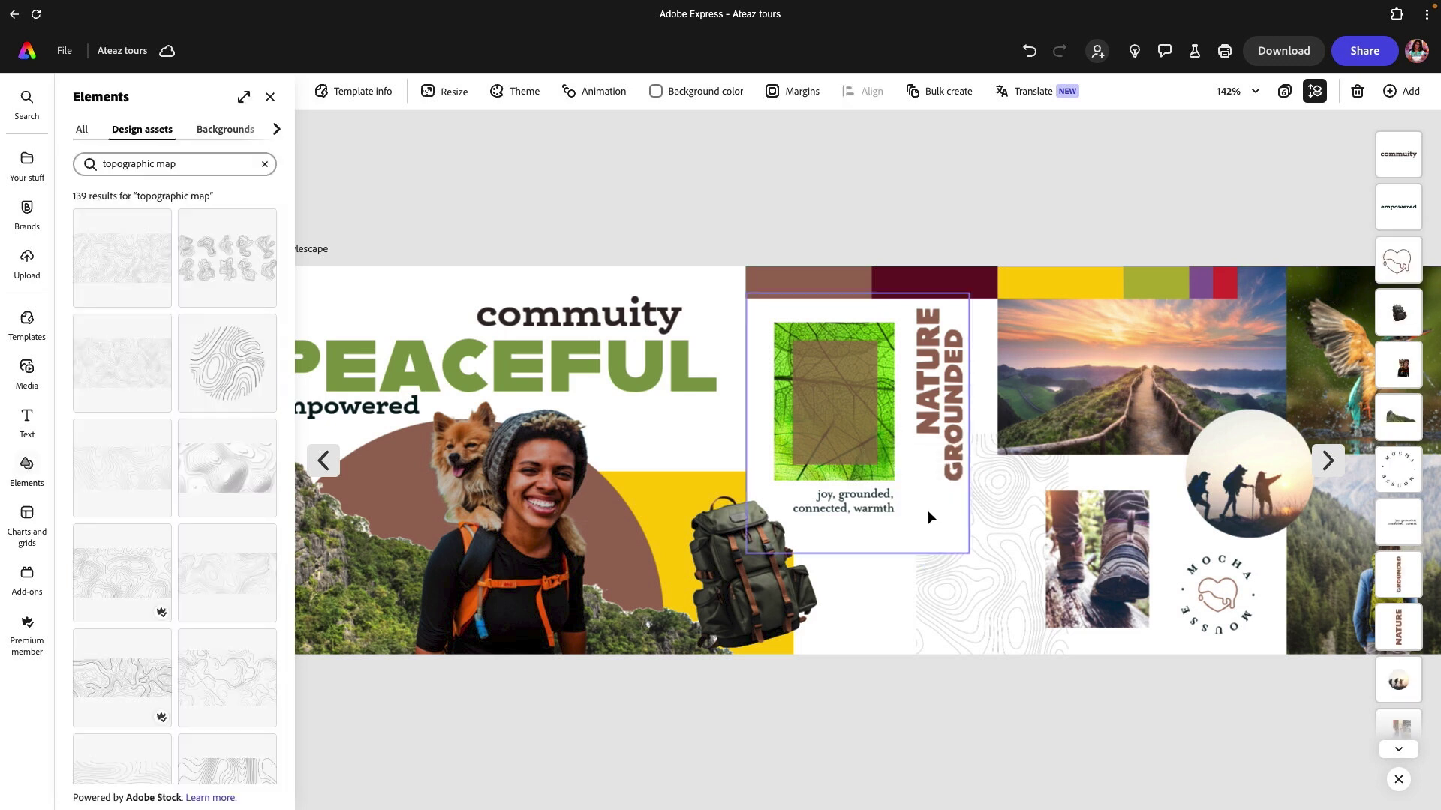
- Select the heart icon at the centre of the Mocha Mousse badge
left_click(1217, 596)
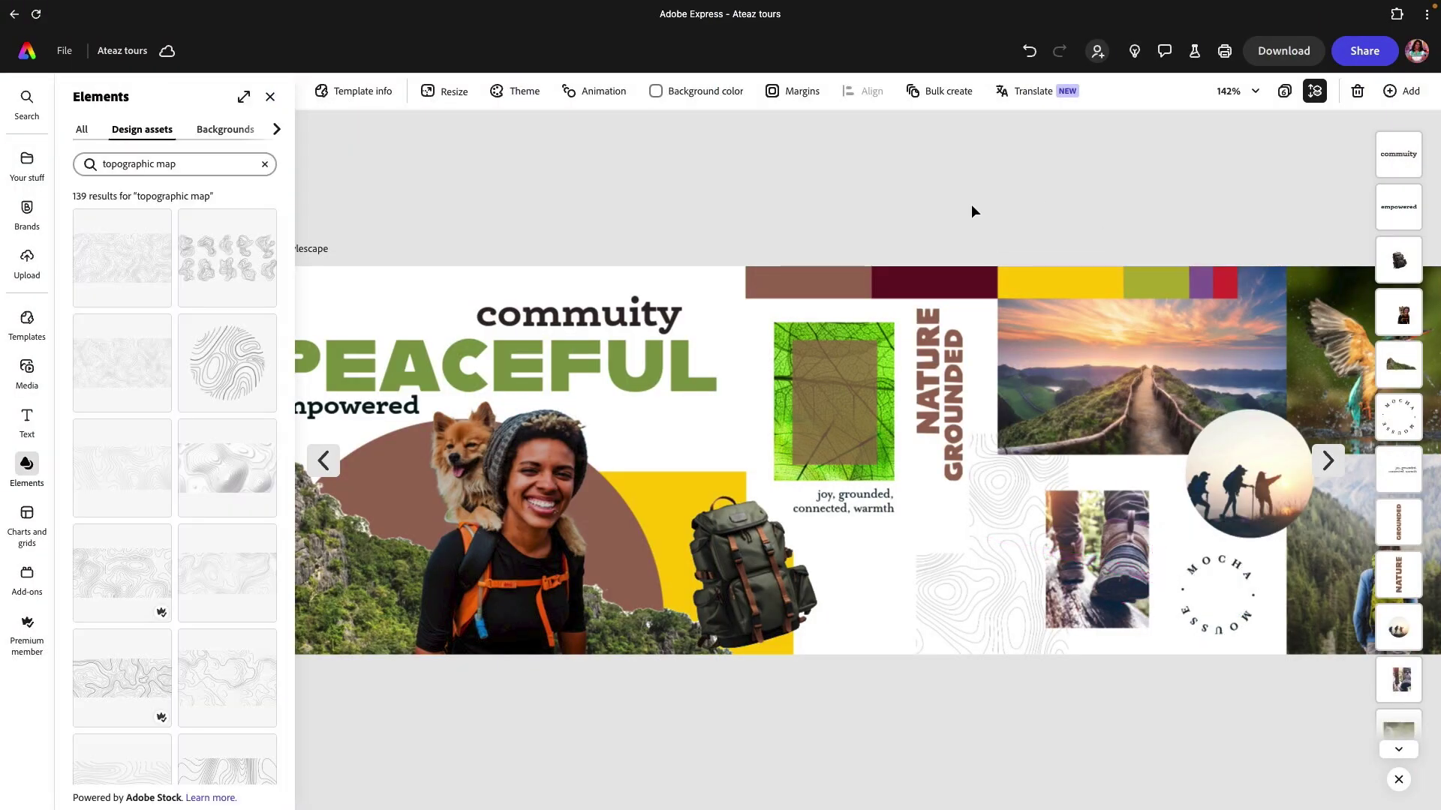
- Find a leaf icon through a 'nature' Icons search and place it, crimson, inside the badge
left_click(264, 163)
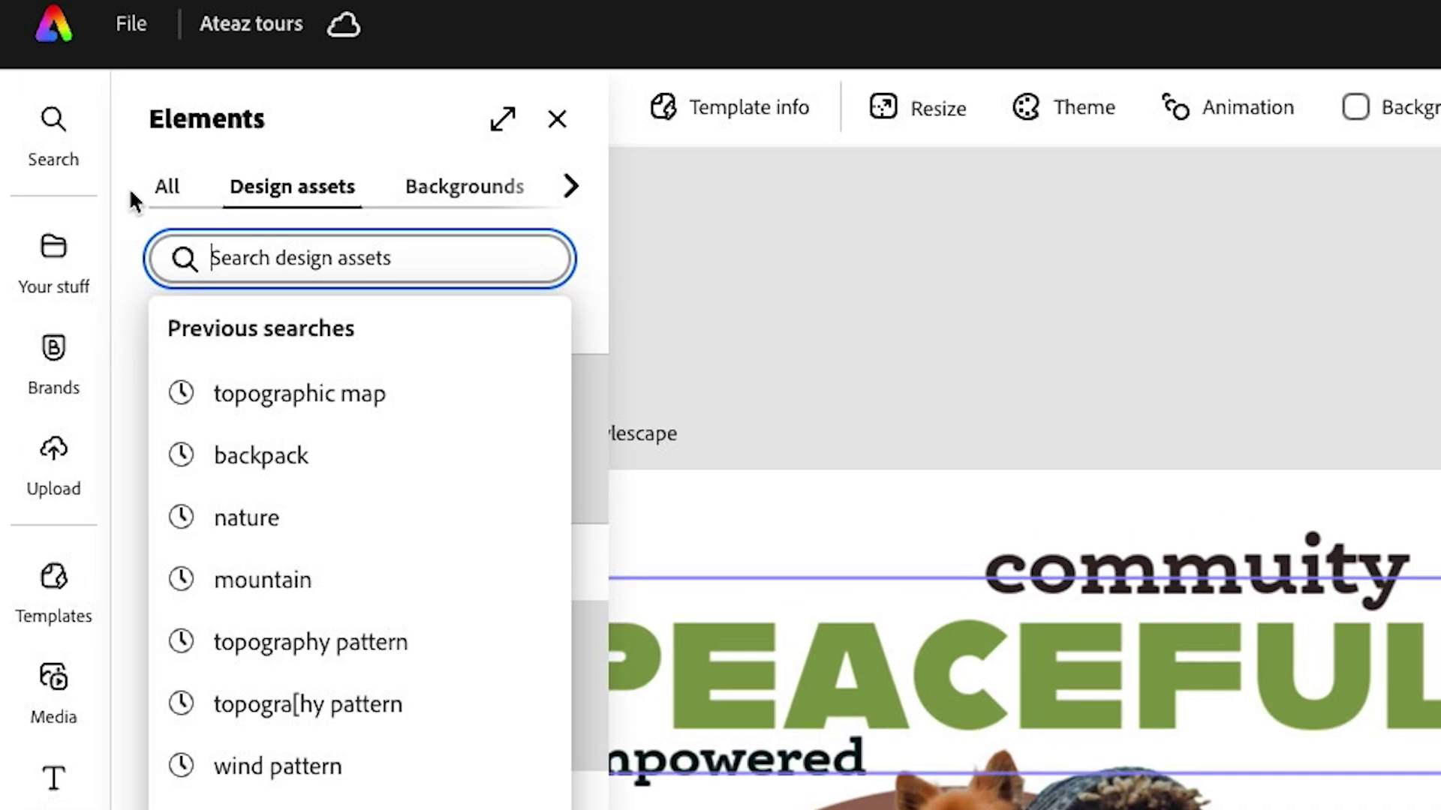
left_click(183, 196)
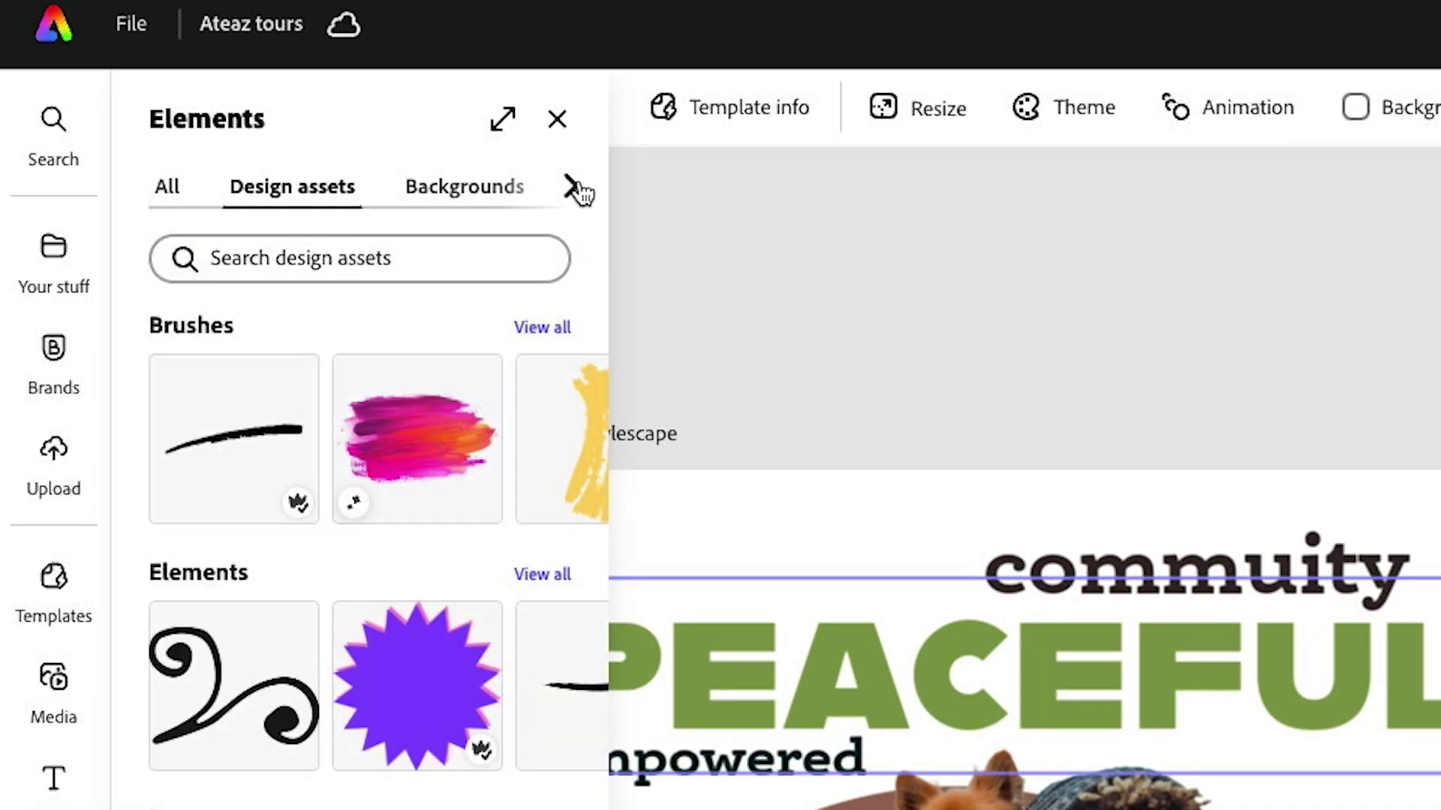
left_click(573, 188)
left_click(528, 192)
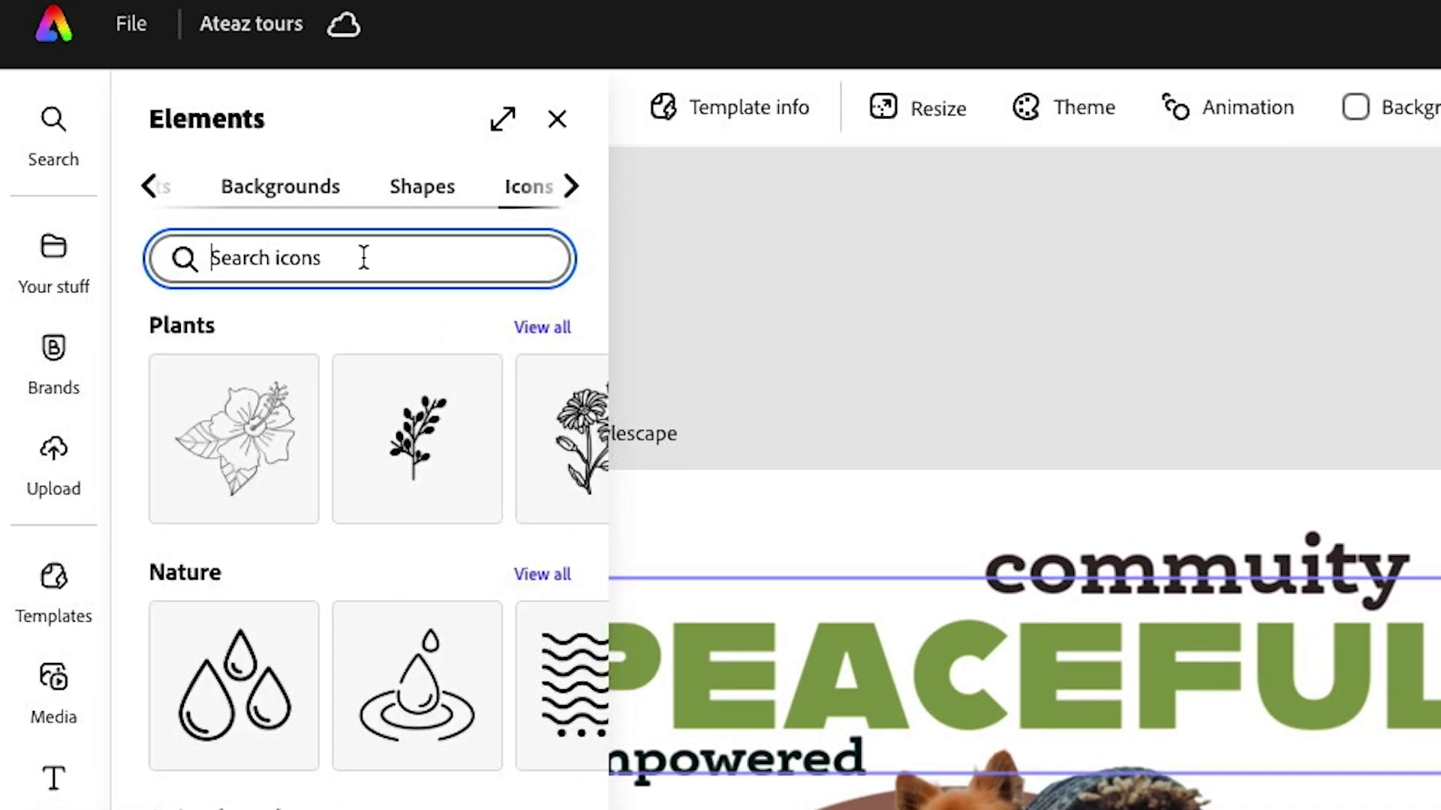
left_click(364, 259)
type("nature")
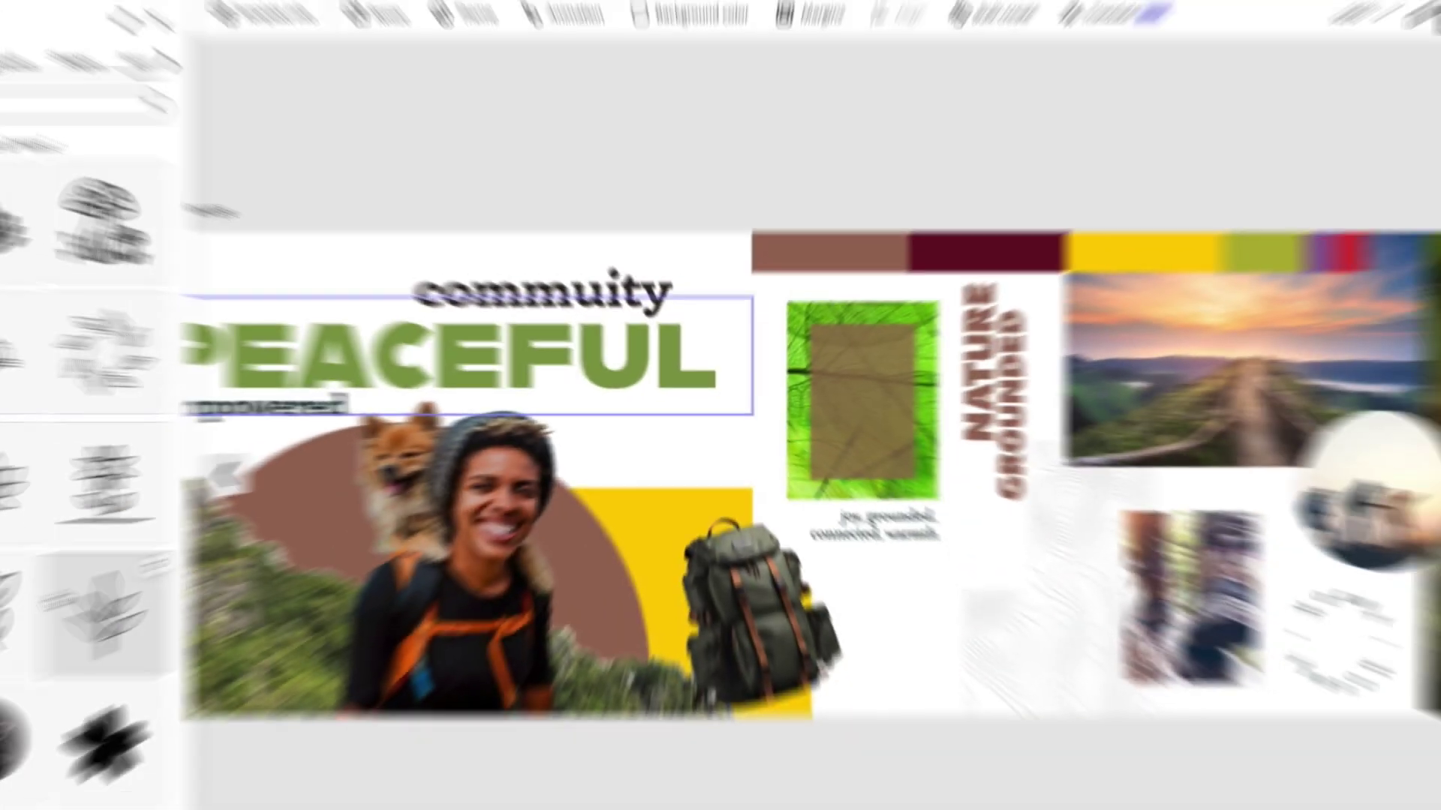
key("Return")
scroll(186, 566, "down", 5)
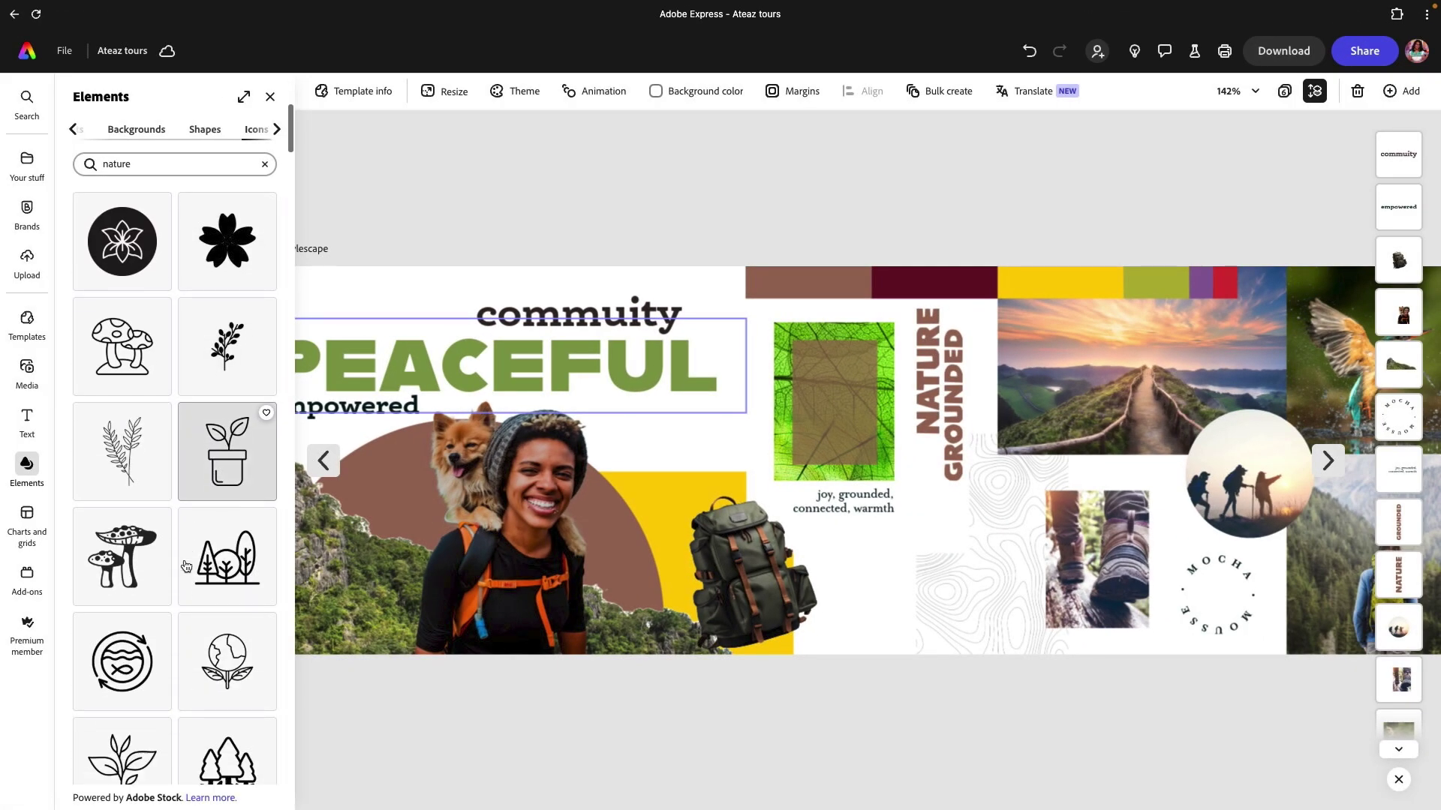
scroll(186, 566, "down", 10)
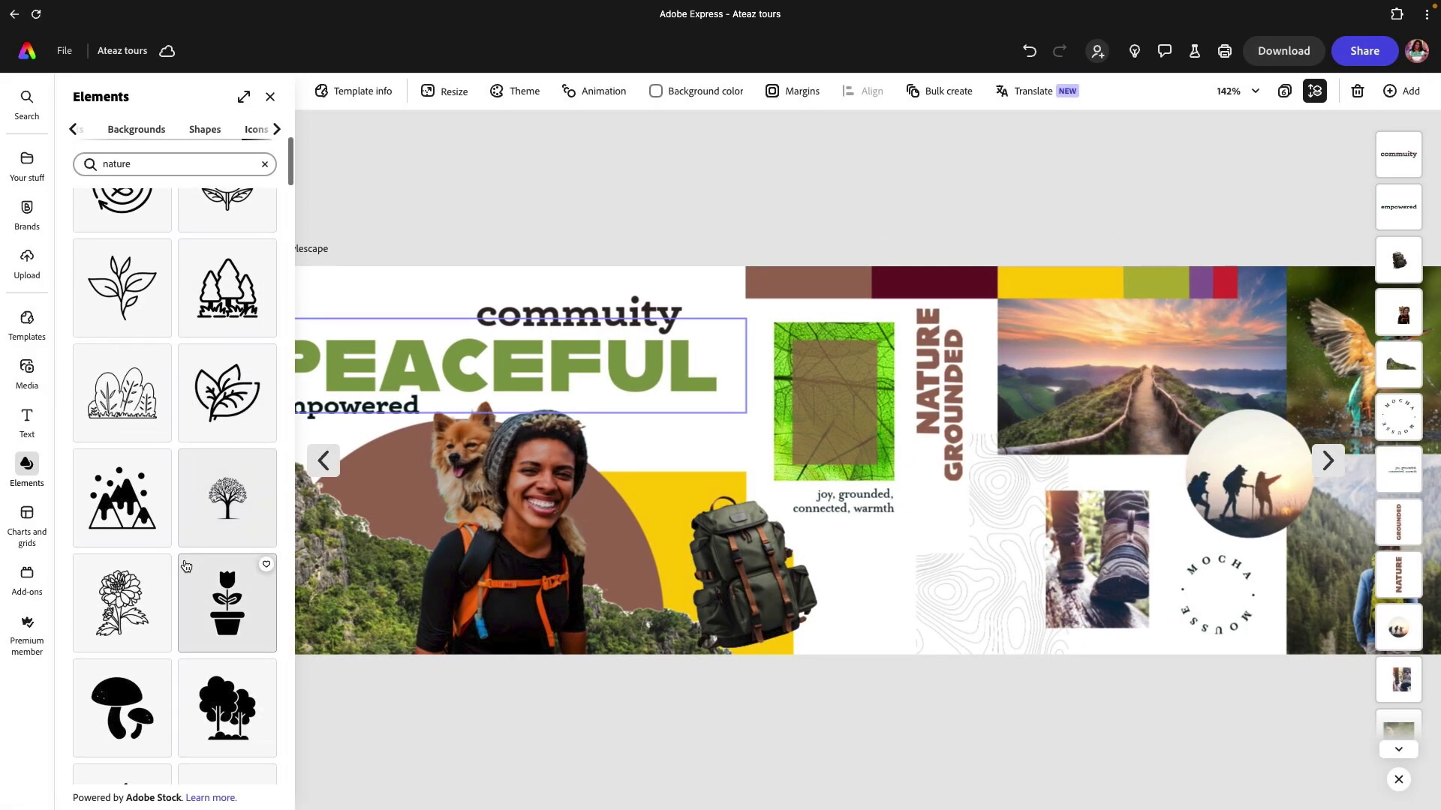
scroll(187, 566, "down", 10)
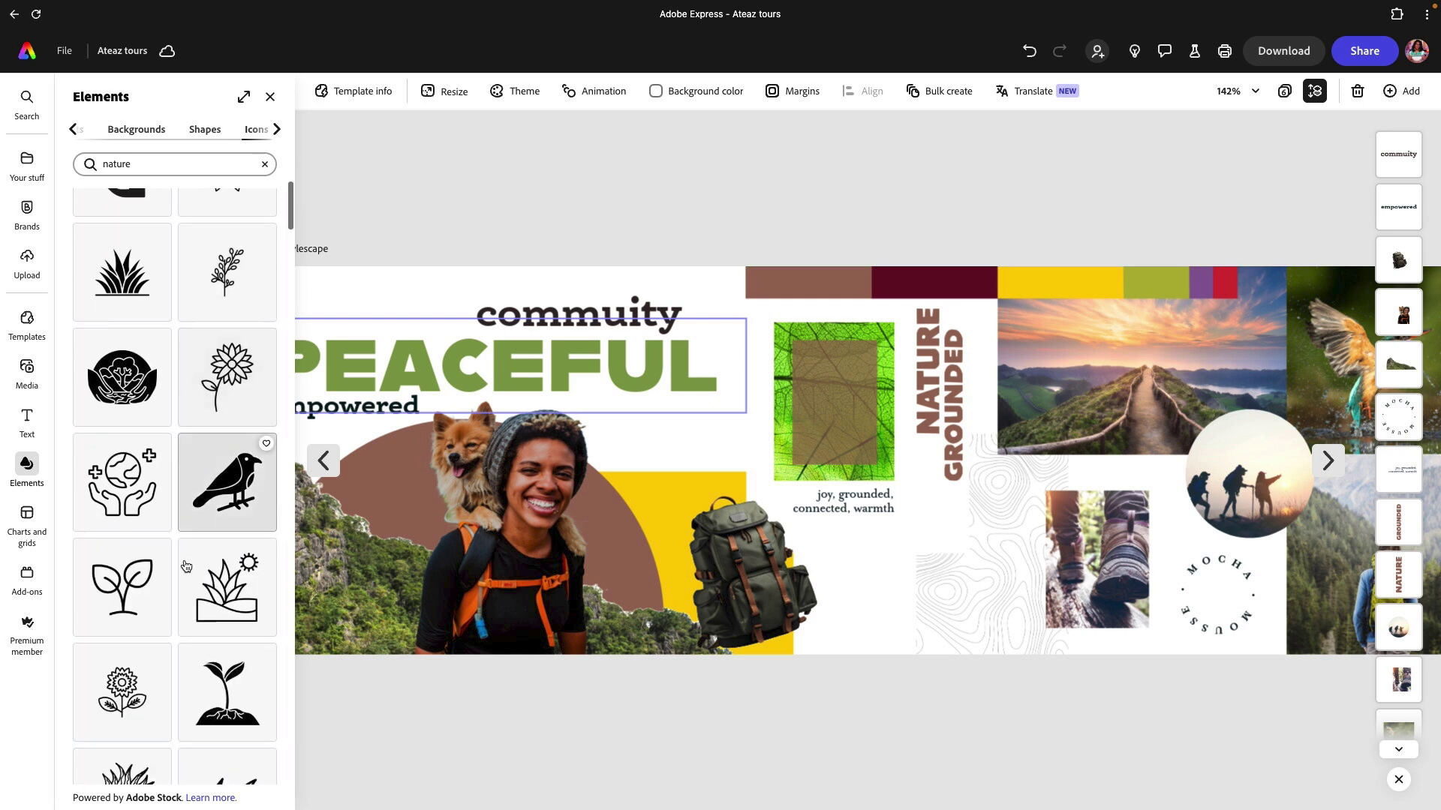
scroll(186, 566, "down", 5)
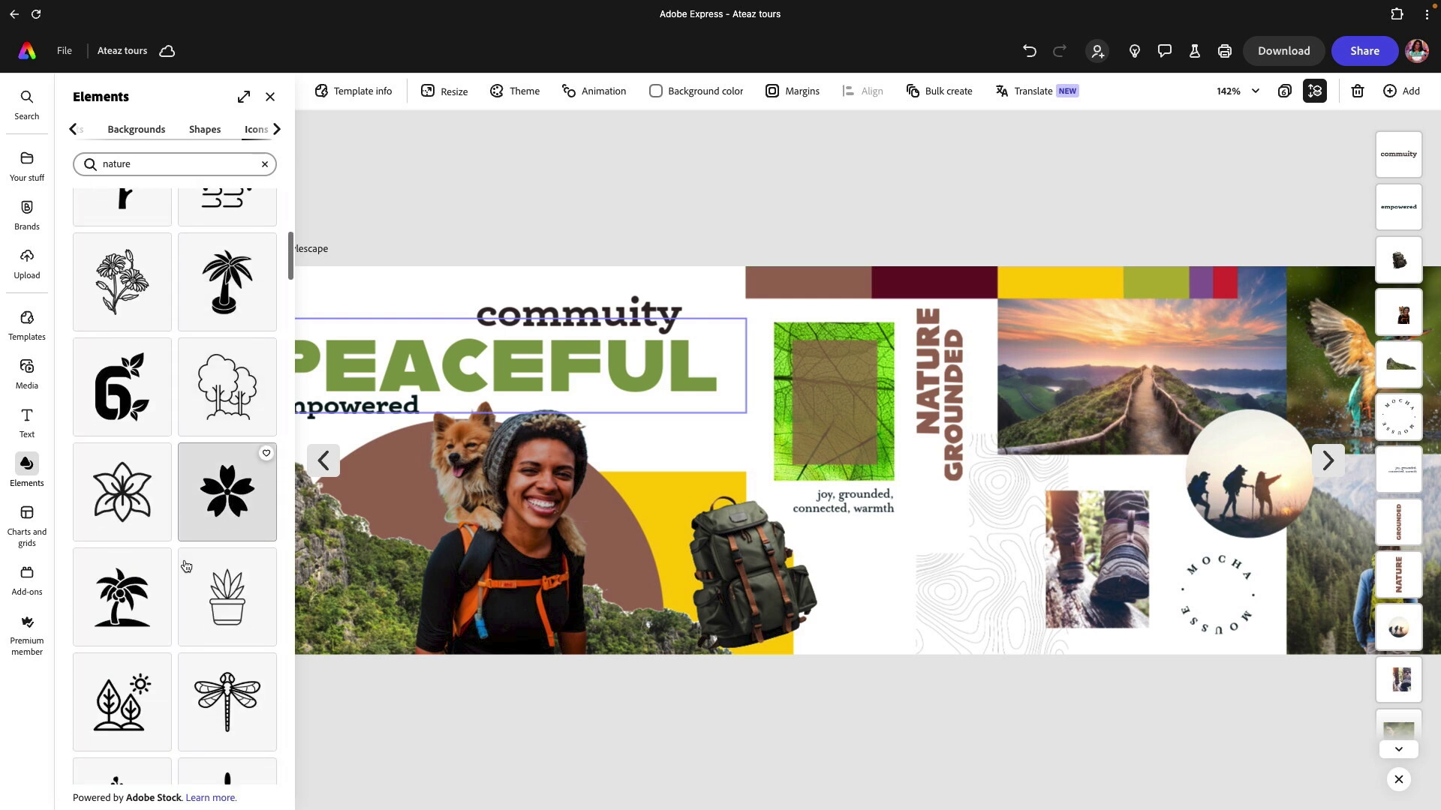
scroll(174, 546, "down", 5)
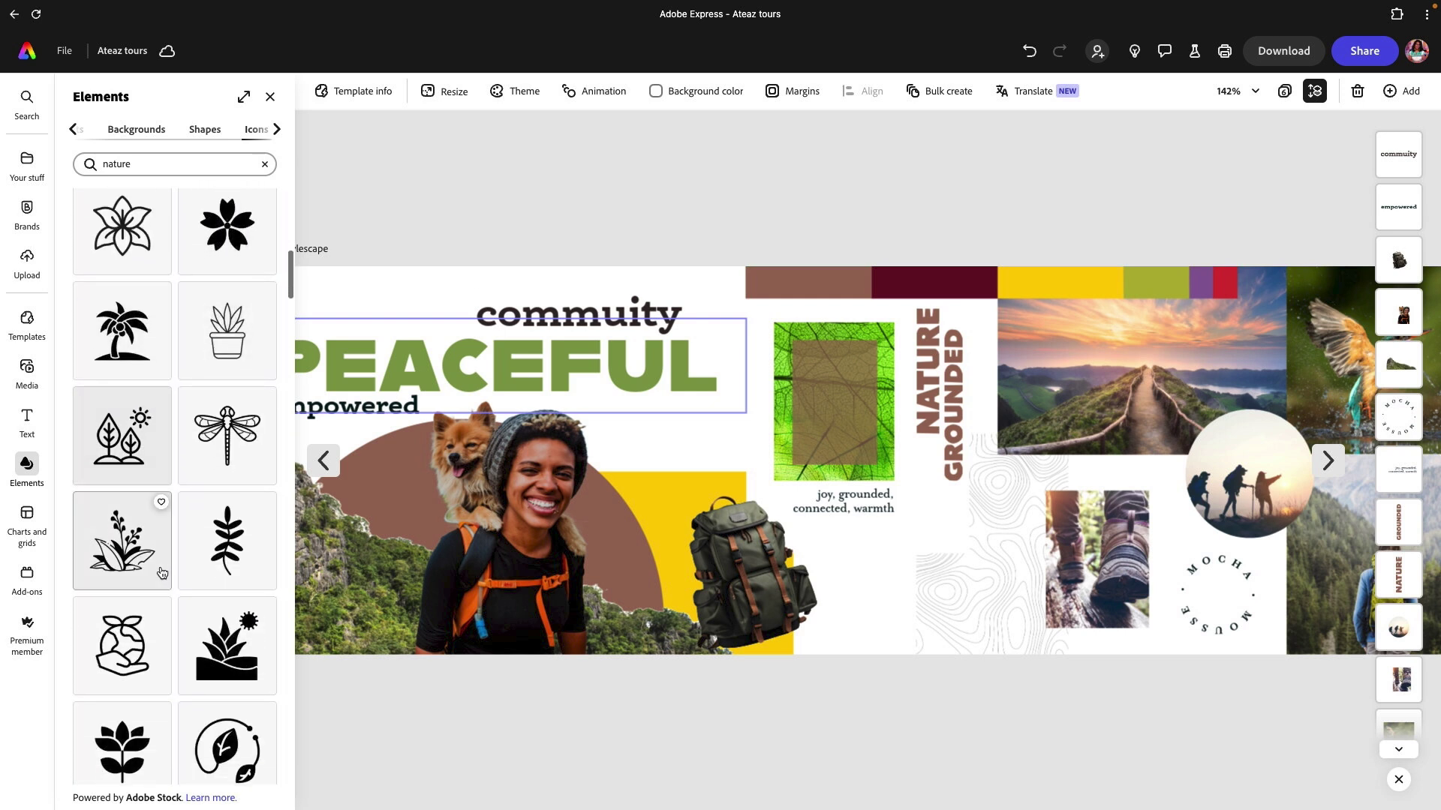
scroll(163, 573, "down", 8)
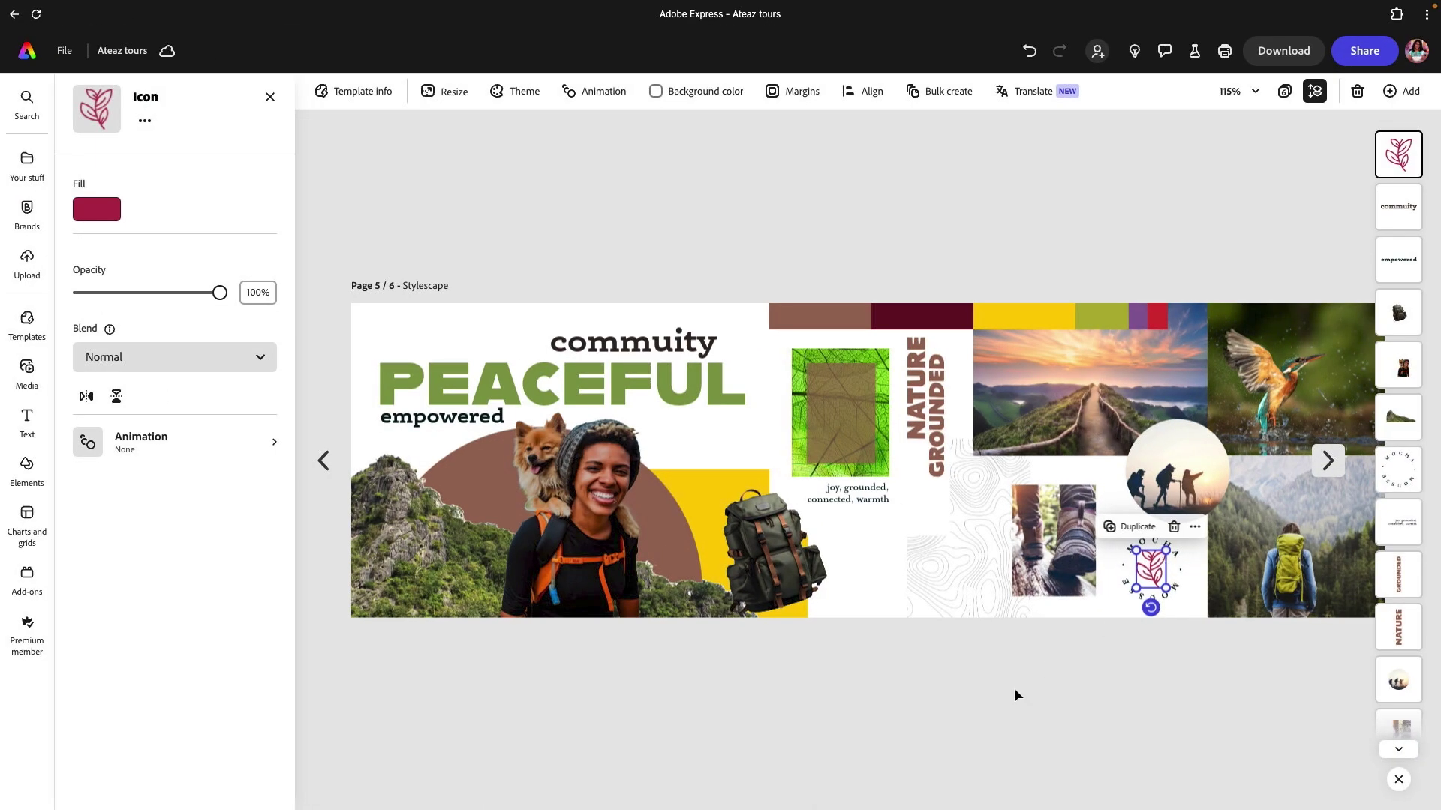
left_click(1014, 688)
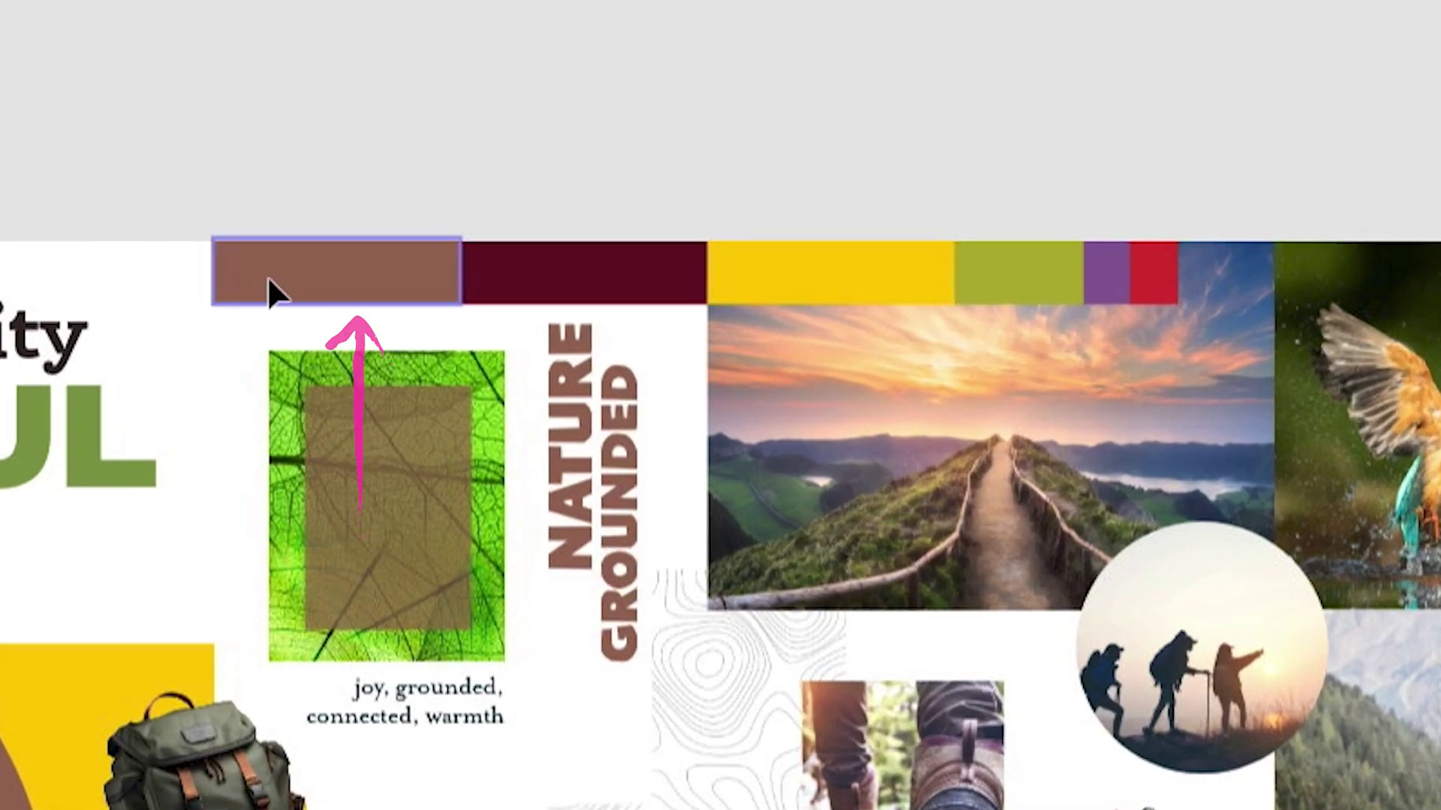
- Recolour the brown palette bar with leaf green sampled from the board using the eyedropper
left_click(792, 318)
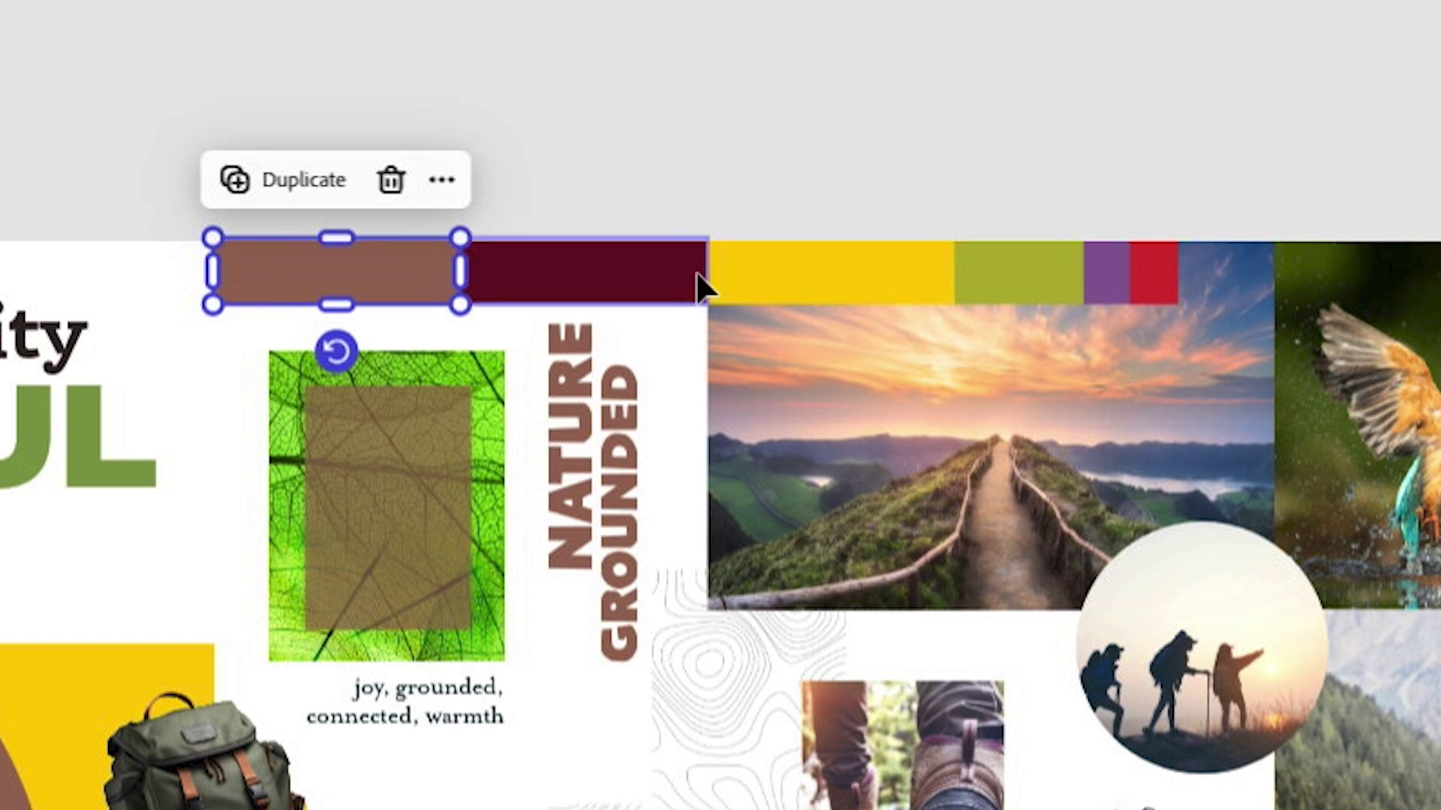
left_click(604, 268)
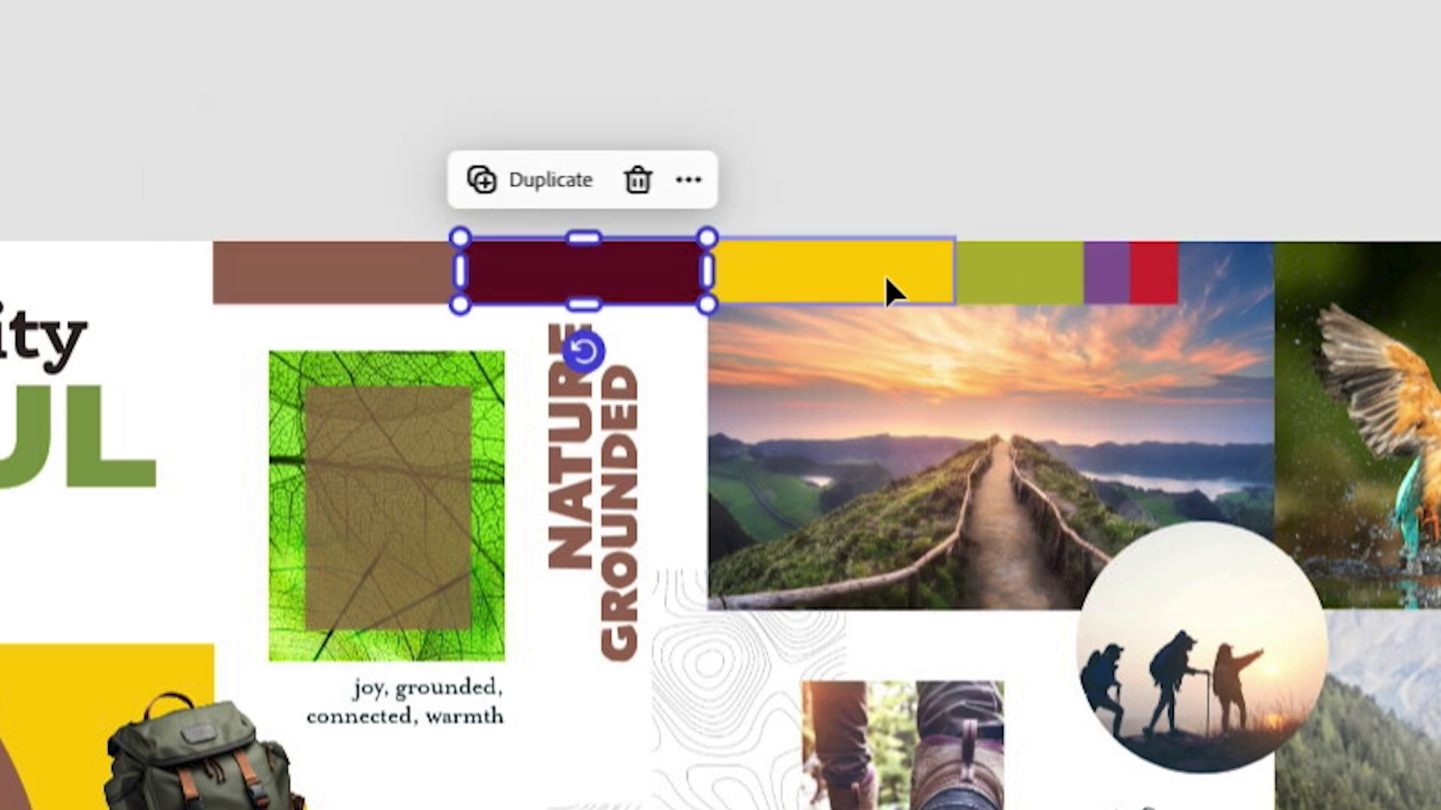
left_click(886, 276)
left_click(392, 276)
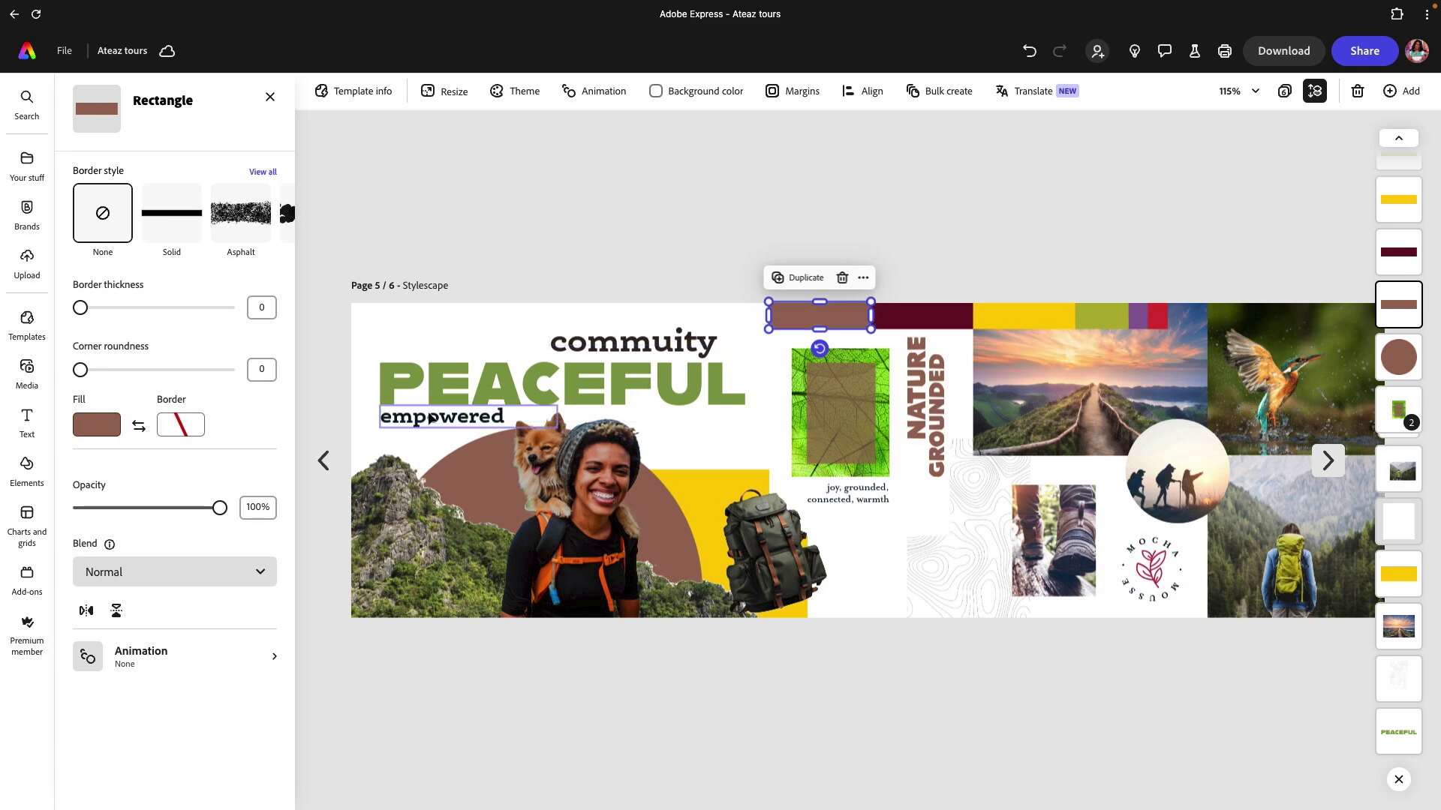
left_click(107, 422)
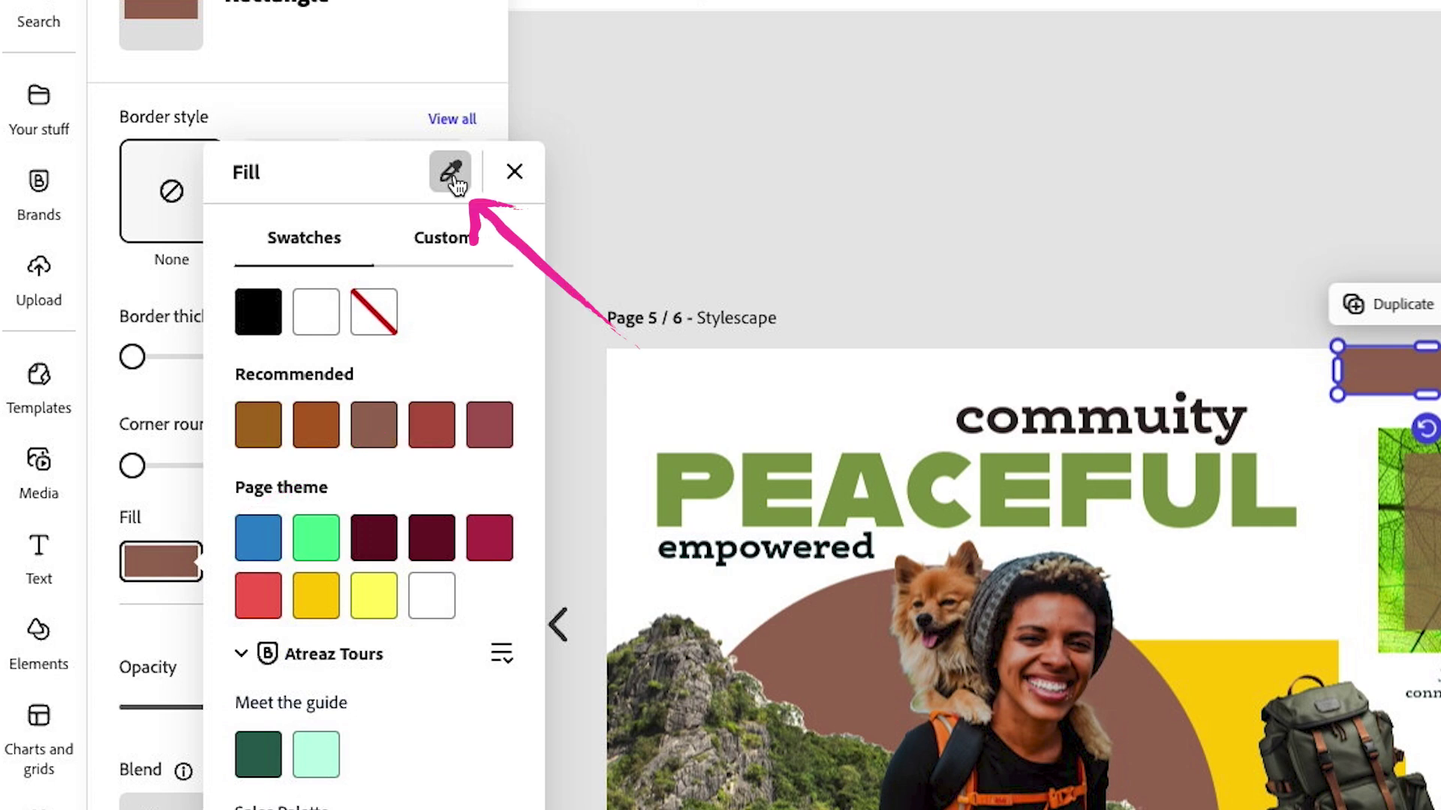
left_click(455, 182)
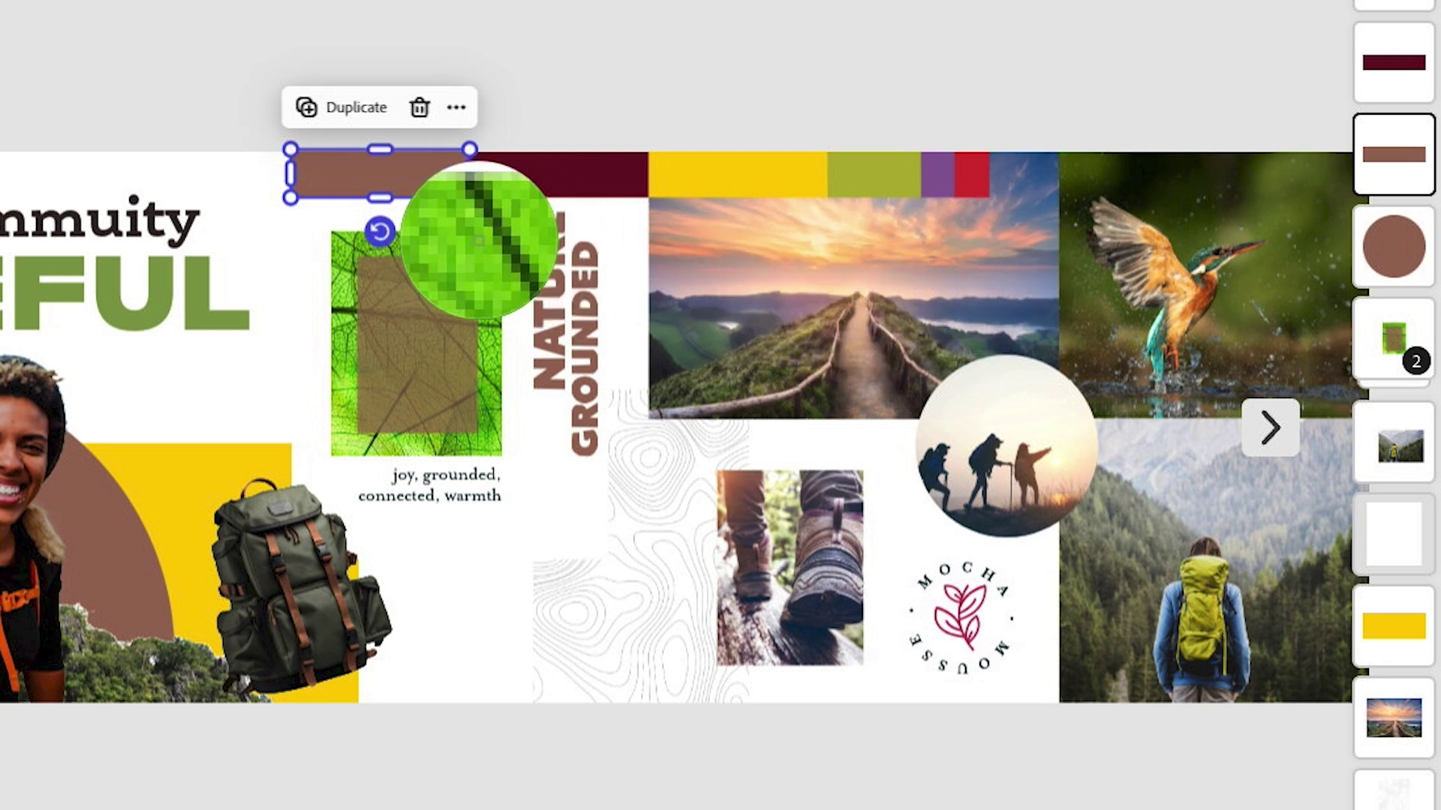
left_click(483, 248)
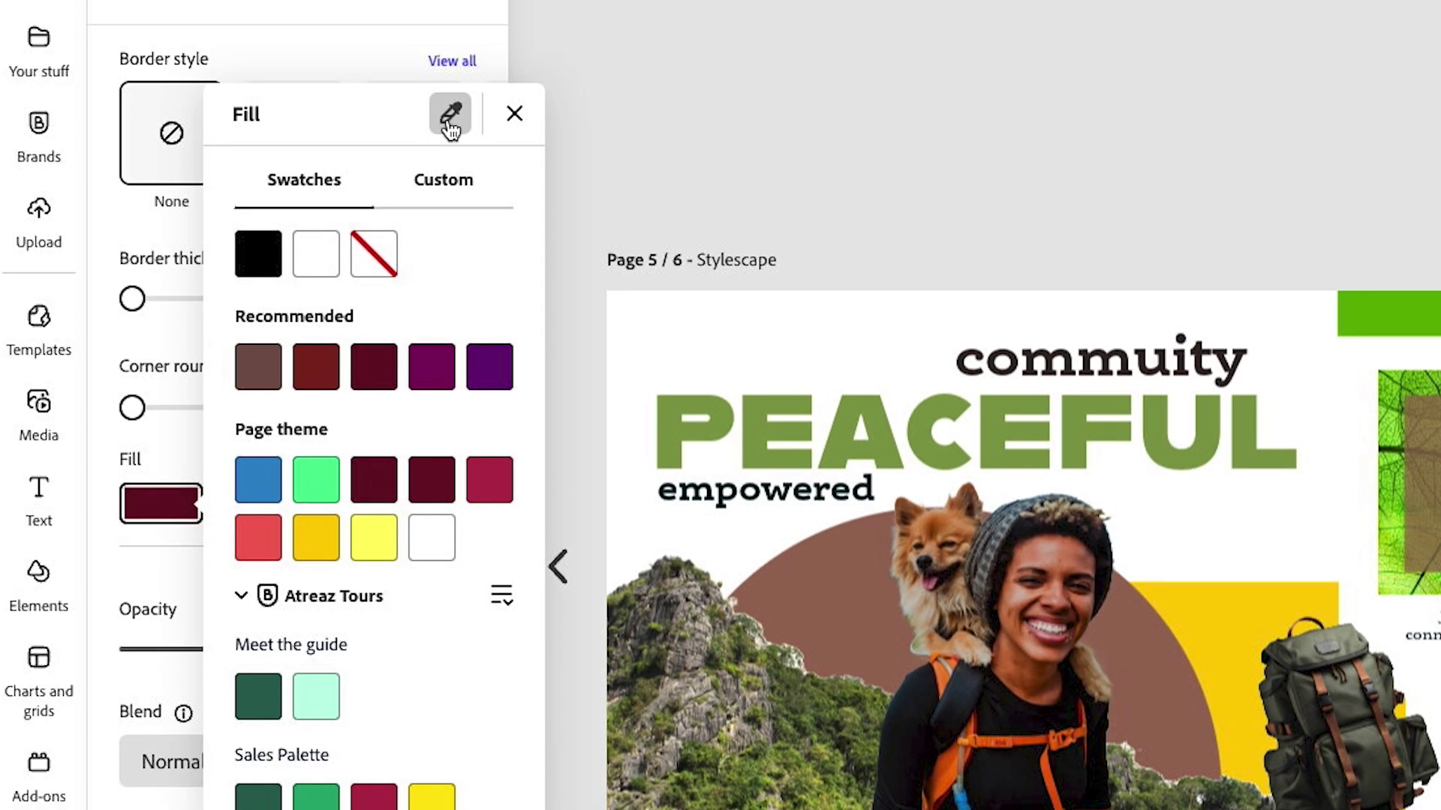
left_click(448, 0)
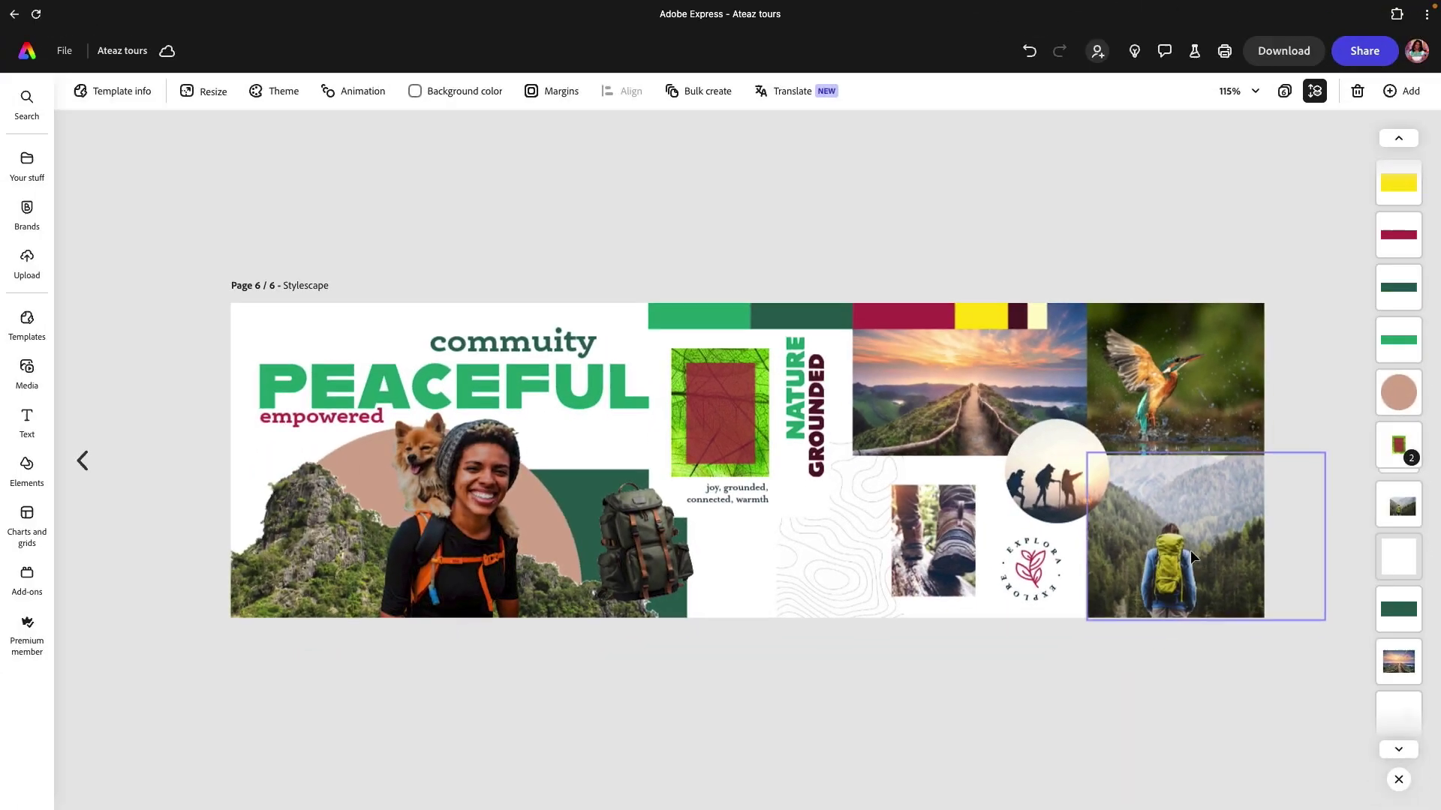
- Fill the tan circle behind the hiker and dog with crimson sampled from the palette bar
left_click(550, 519)
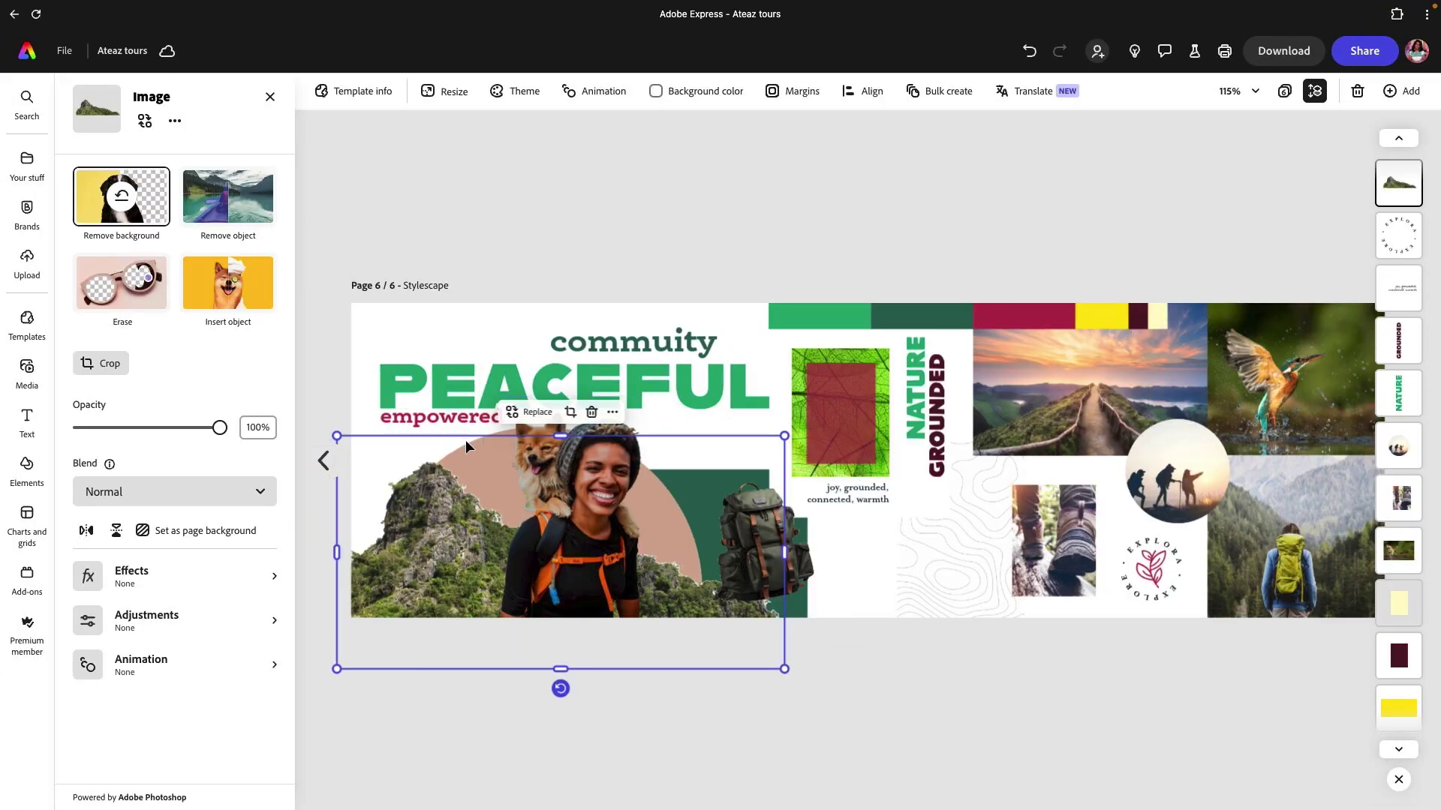
left_click(503, 430)
scroll(1384, 519, "down", 5)
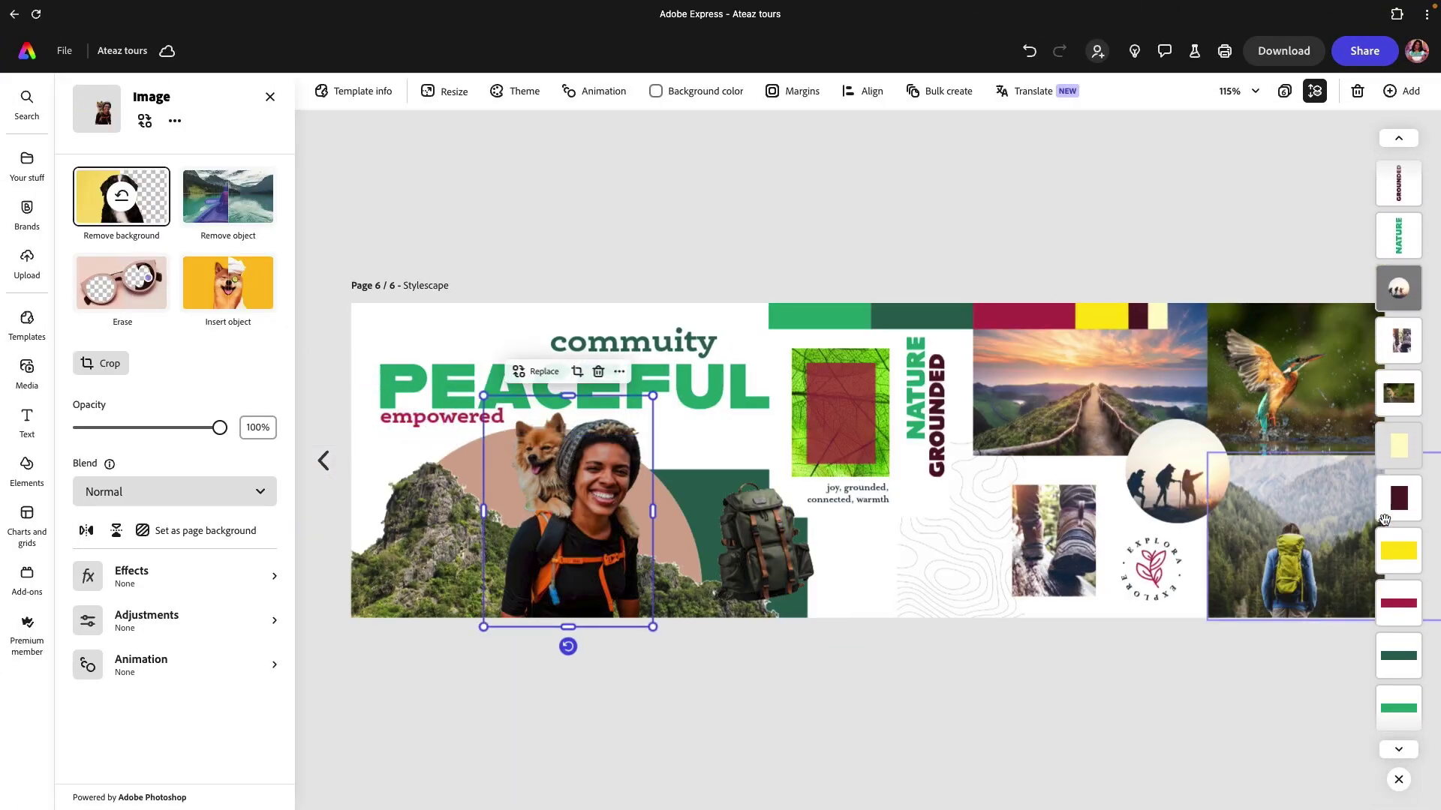
scroll(1385, 519, "down", 2)
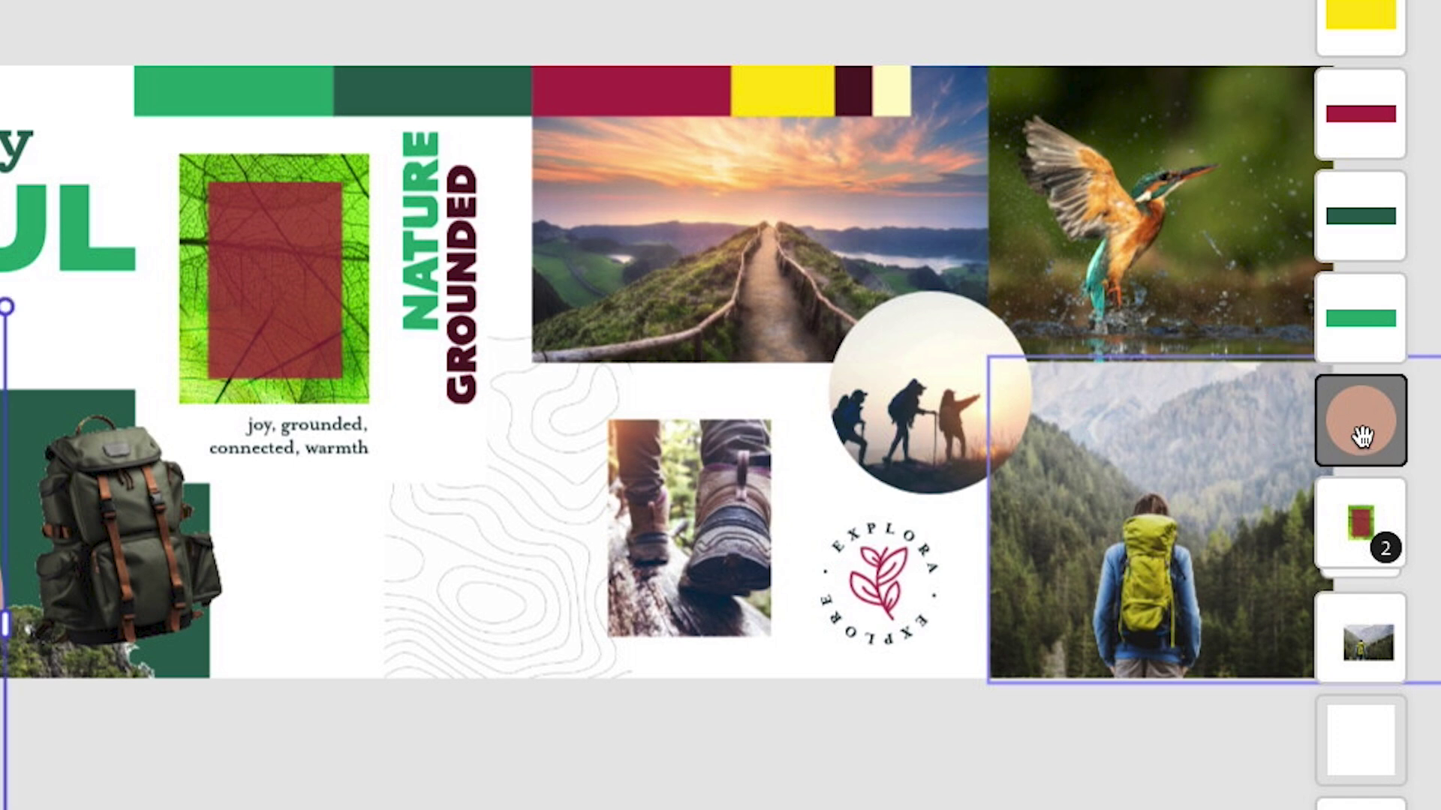
left_click(1362, 435)
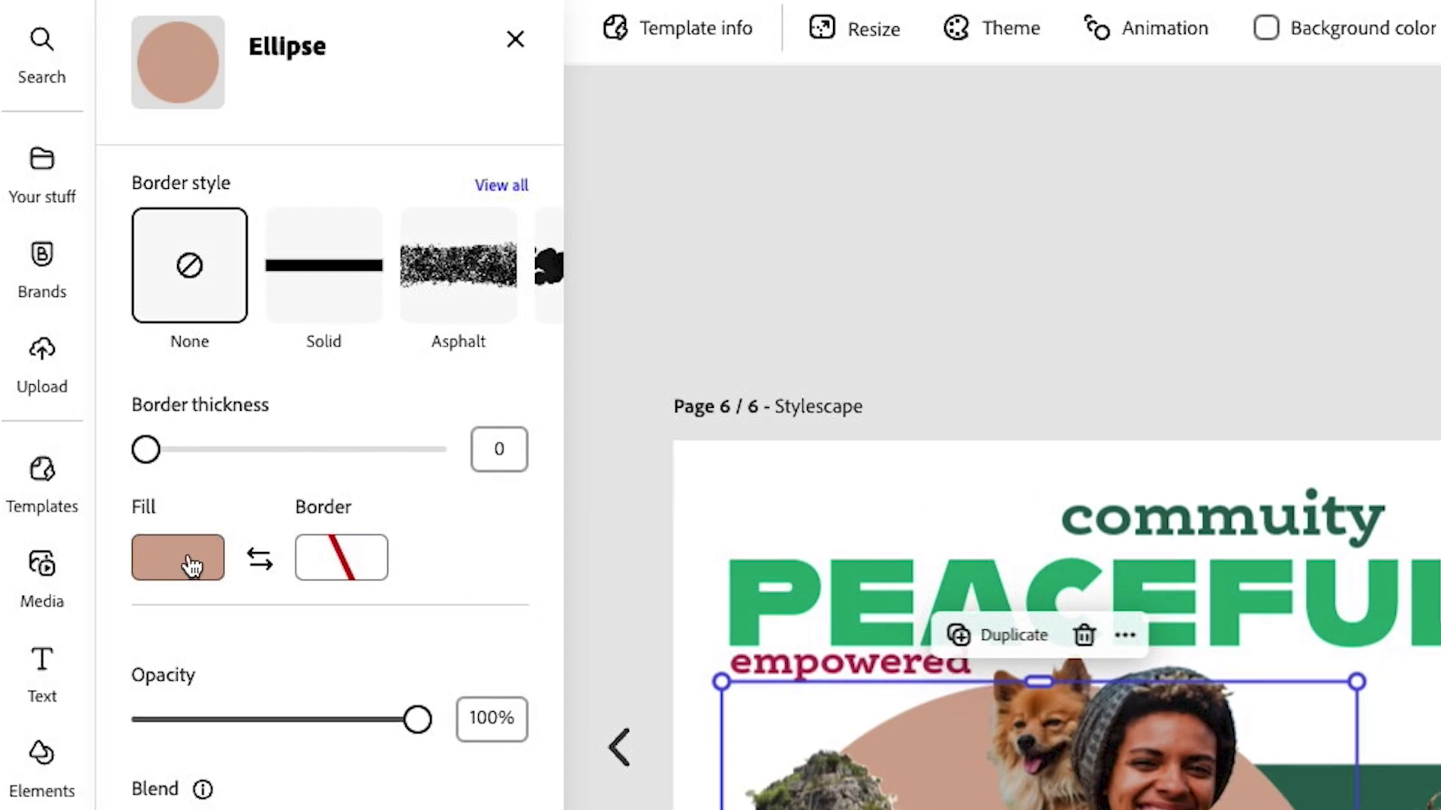
left_click(191, 567)
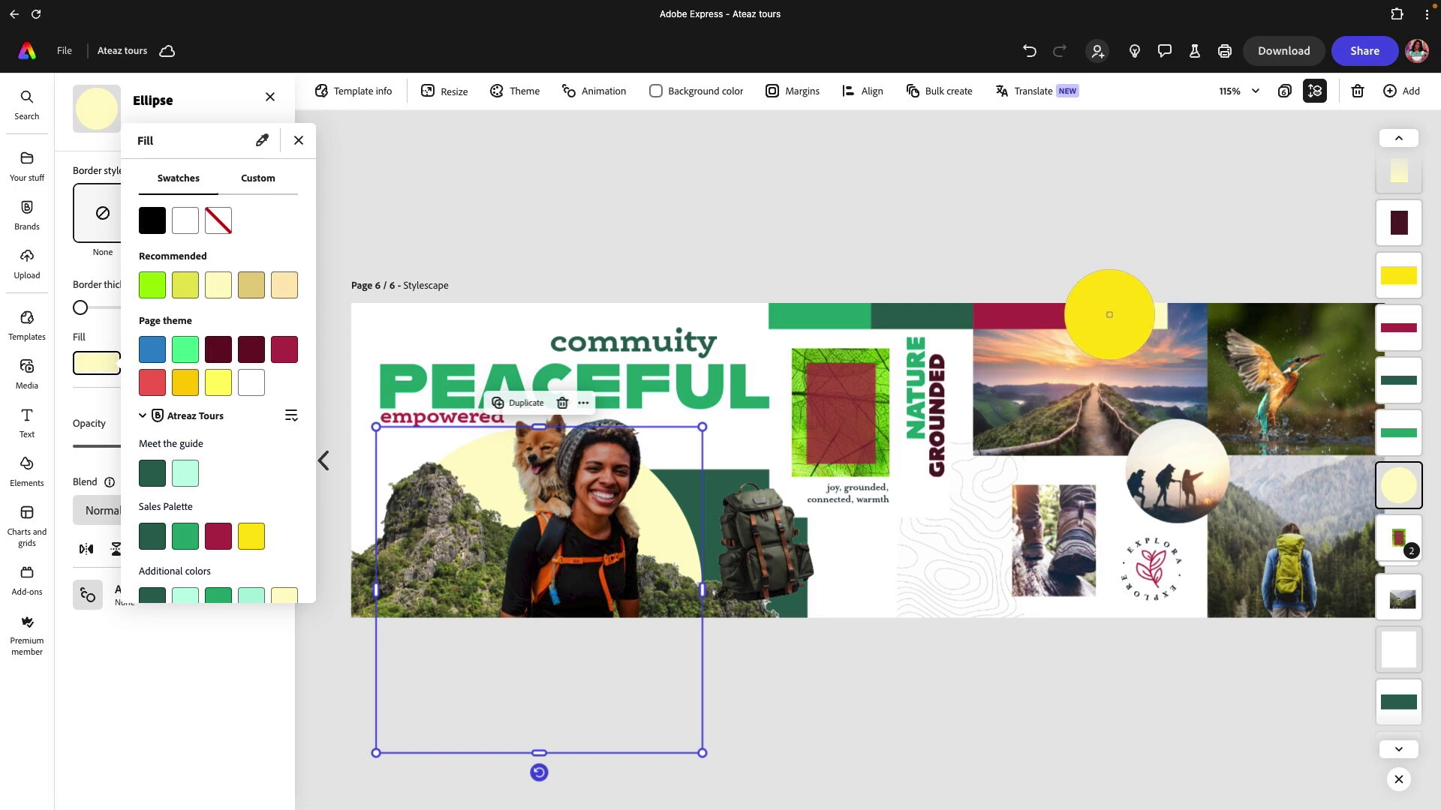
left_click(1039, 313)
left_click(1051, 237)
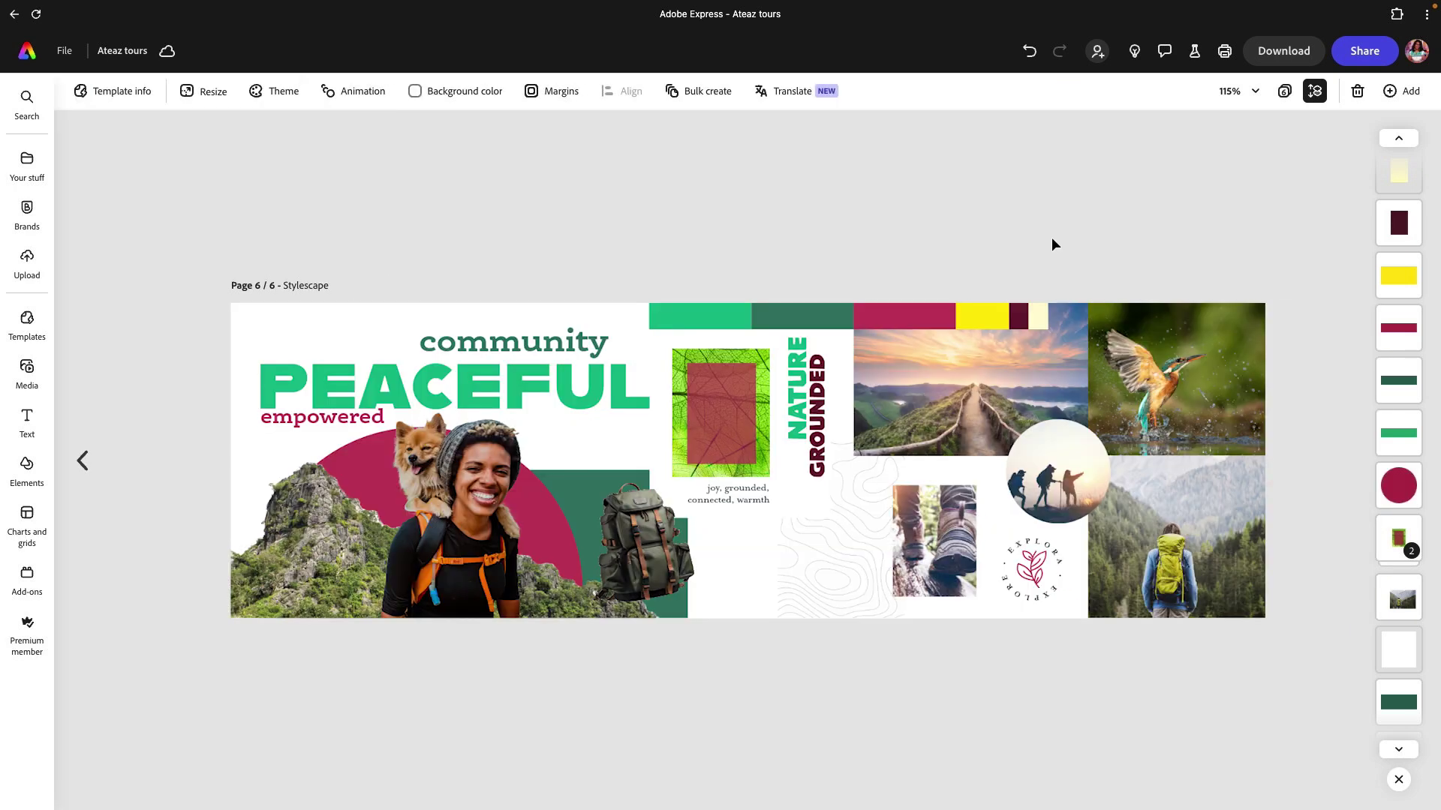